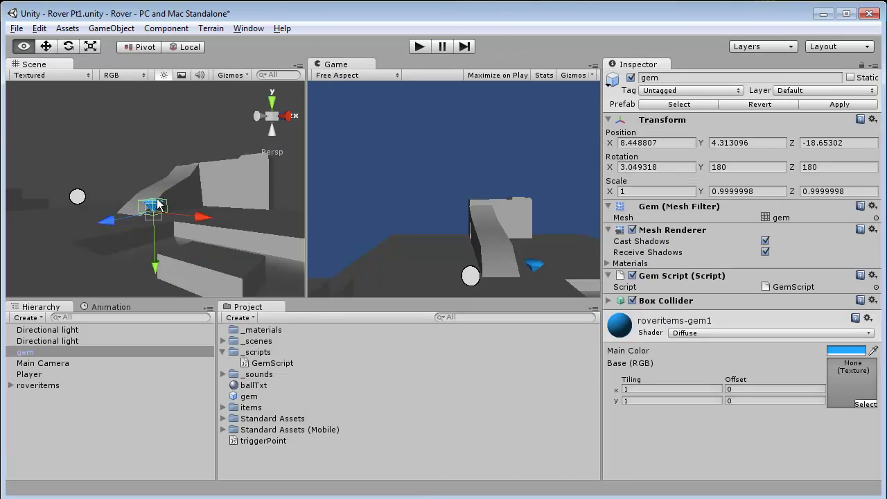
Create a new Particle System object in the scene next to the blue gem.
left_click_drag(158, 203, 225, 199, "alt")
left_click_drag(178, 226, 168, 203, "alt")
right_click_drag(168, 204, 299, 182, "alt")
scroll(217, 177, "up", 8, "alt")
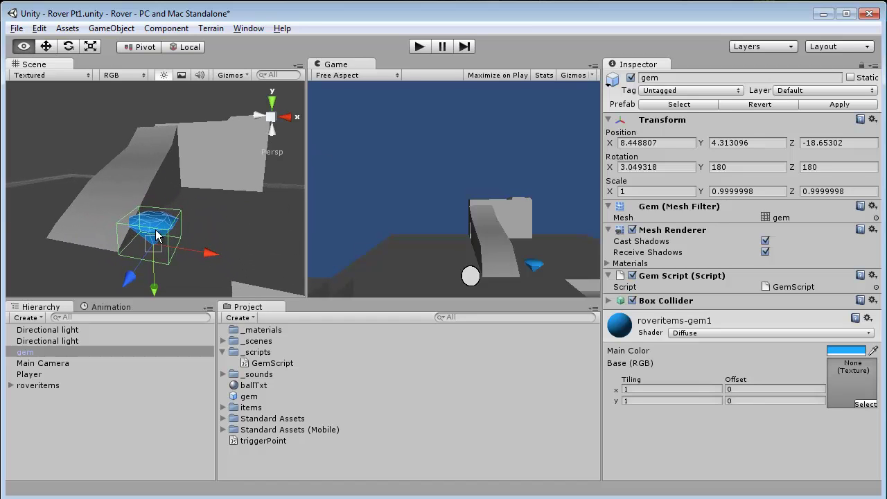
left_click_drag(164, 231, 164, 122, "alt")
left_click_drag(145, 164, 175, 54, "alt")
left_click(166, 29)
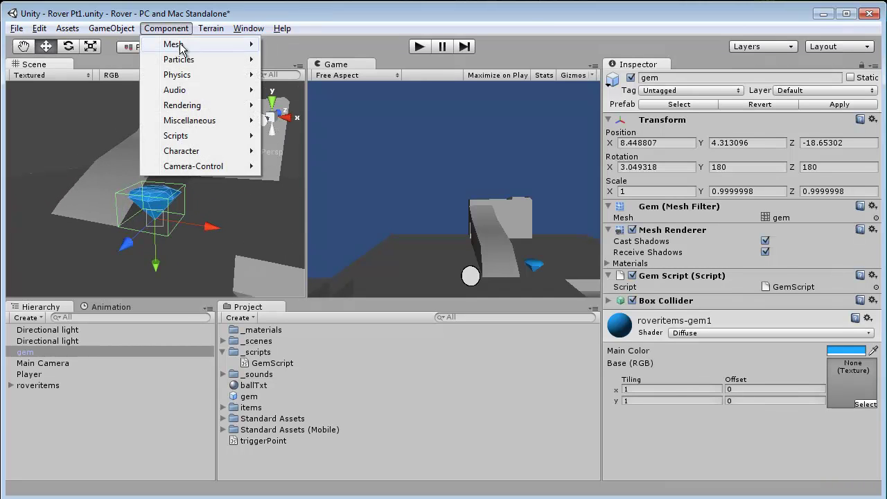
mouse_move(192, 64)
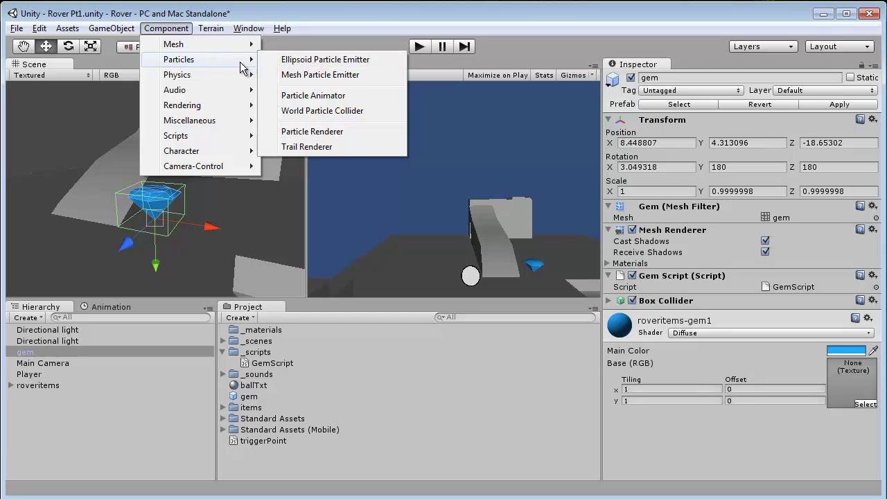
mouse_move(112, 29)
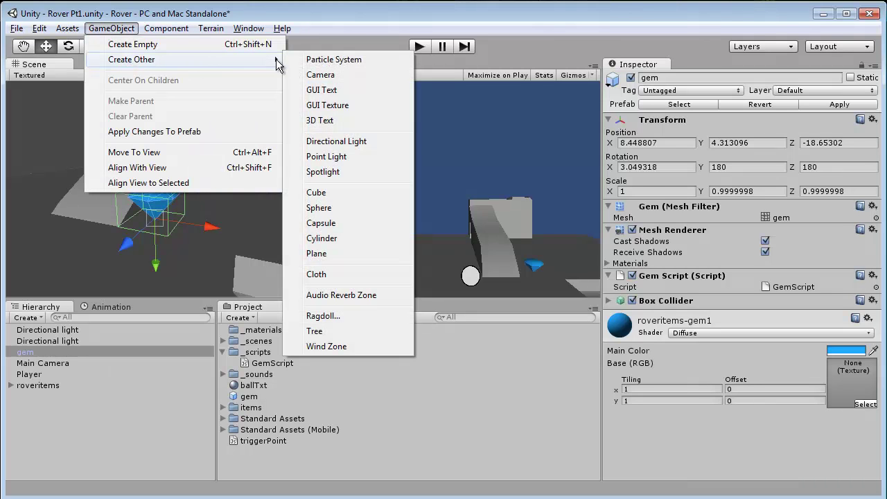
left_click(331, 61)
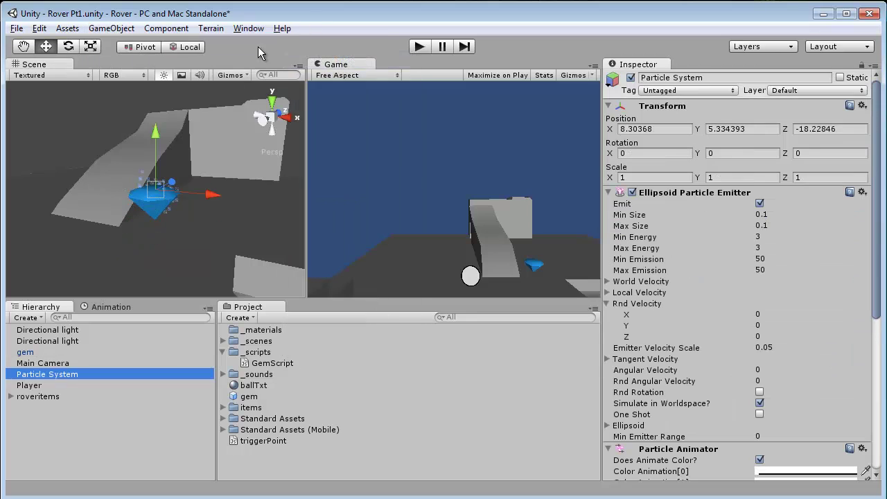
Move the particle system horizontally onto the gem, to about X 8.49 and Z -18.96.
left_click_drag(180, 180, 164, 199, "alt")
right_click_drag(165, 198, 251, 154, "alt")
left_click_drag(199, 181, 273, 168)
left_click_drag(193, 204, 210, 205)
left_click_drag(211, 205, 283, 140, "alt")
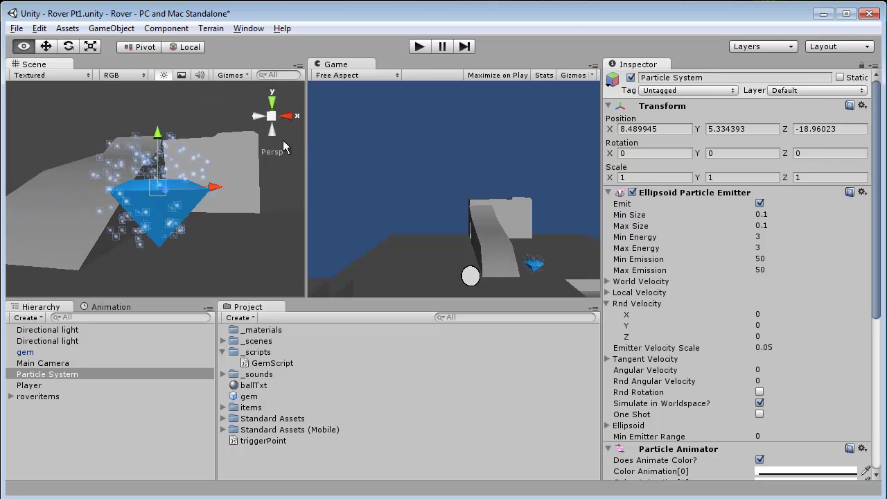
Set the particle emitter's Max Energy to 5.
left_click(761, 270)
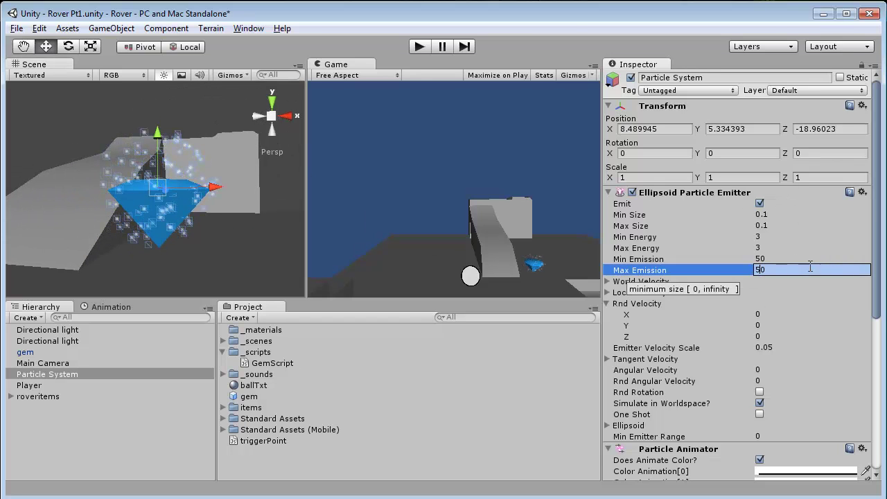
left_click(759, 260)
left_click(759, 248)
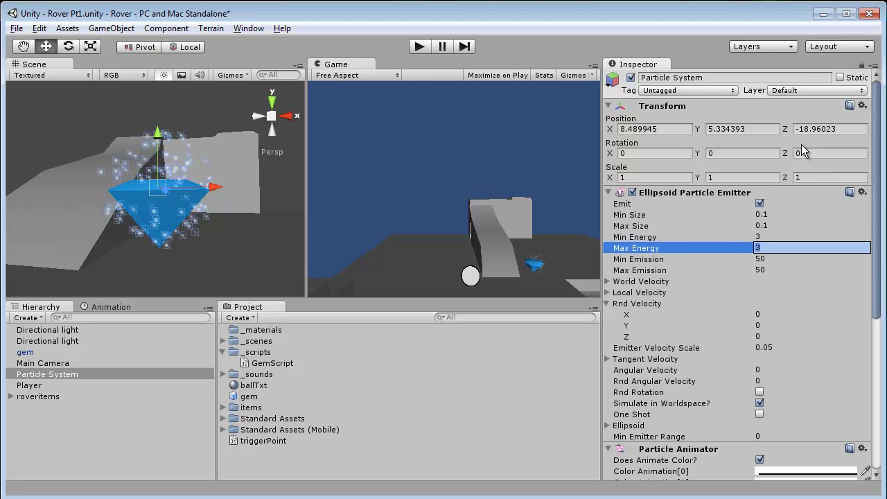
type("5")
key("Return")
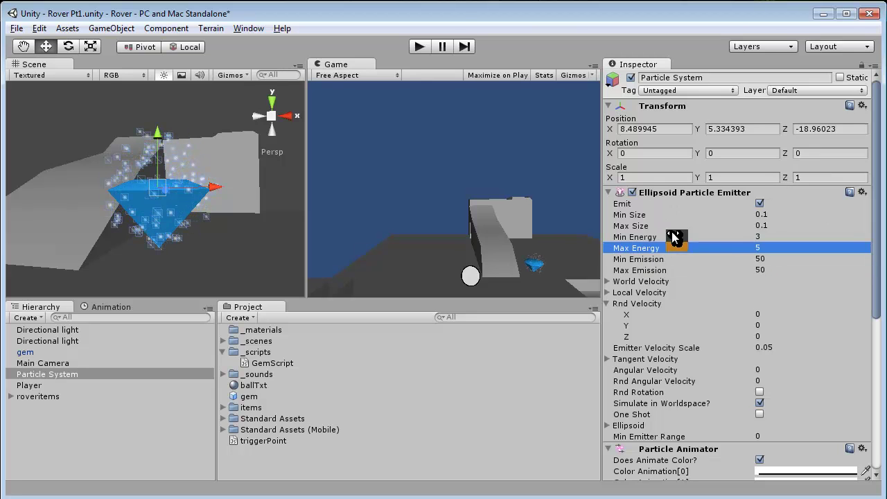
Set the emitter's Min Emission and Max Emission both to 10.
left_click(761, 258)
left_click_drag(754, 262, 718, 266)
left_click(775, 259)
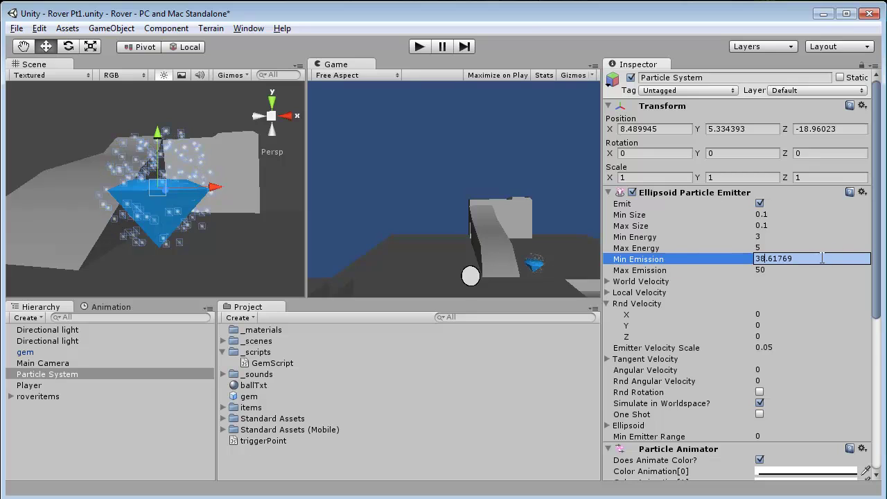
left_click_drag(822, 258, 612, 224)
type("10")
left_click(774, 269)
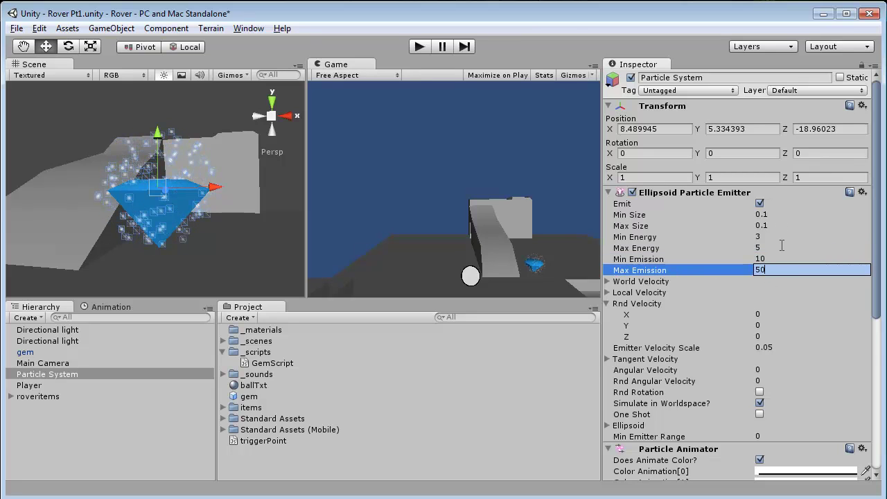
type("10")
key("Return")
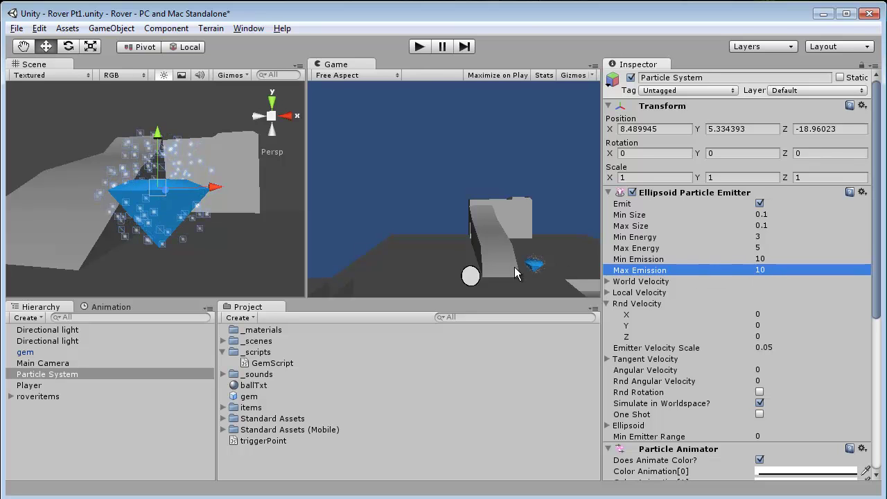
Try out the Particle Animator's Force values and reset Force X and Y to 0.
left_click_drag(877, 262, 876, 414)
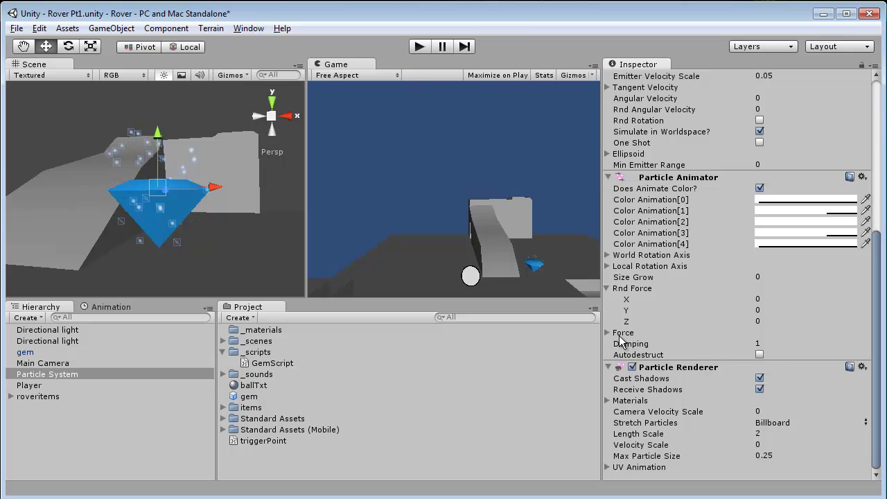
left_click(622, 333)
left_click_drag(716, 344, 779, 353)
left_click(772, 343)
type("0")
key("Tab")
type("0")
key("Return")
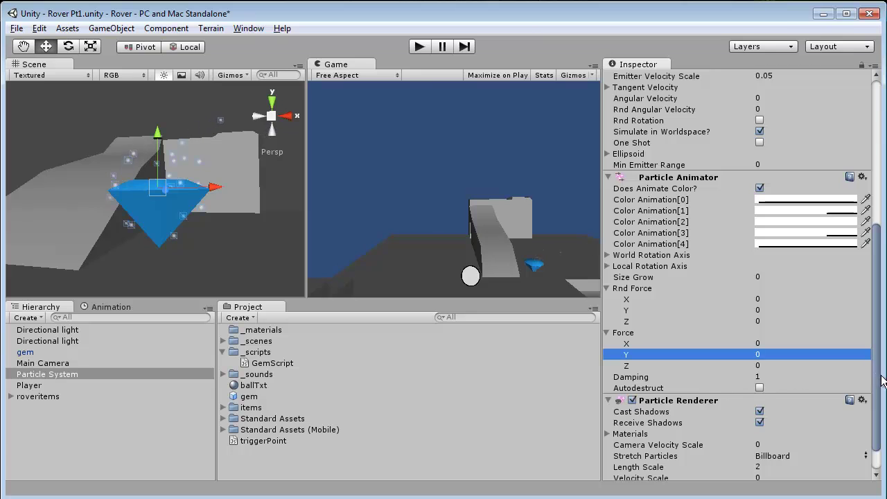
Expand the particle emitter's Ellipsoid settings.
left_click_drag(880, 383, 875, 341)
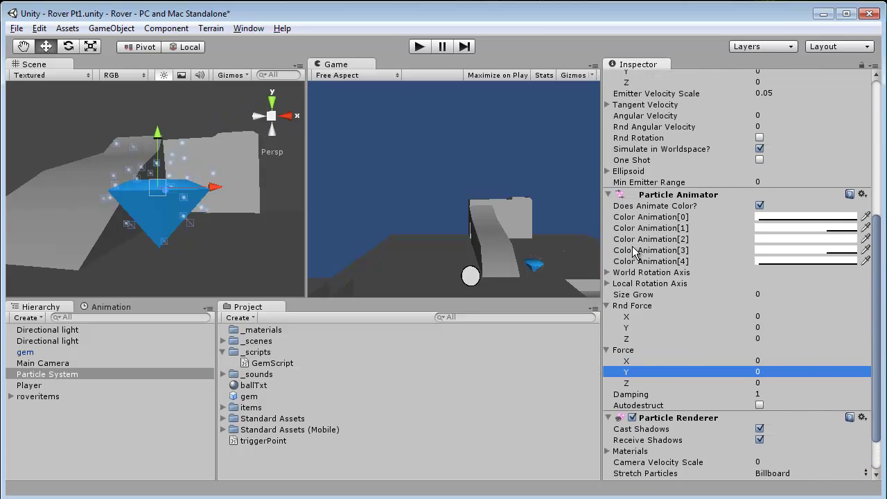
left_click(619, 303)
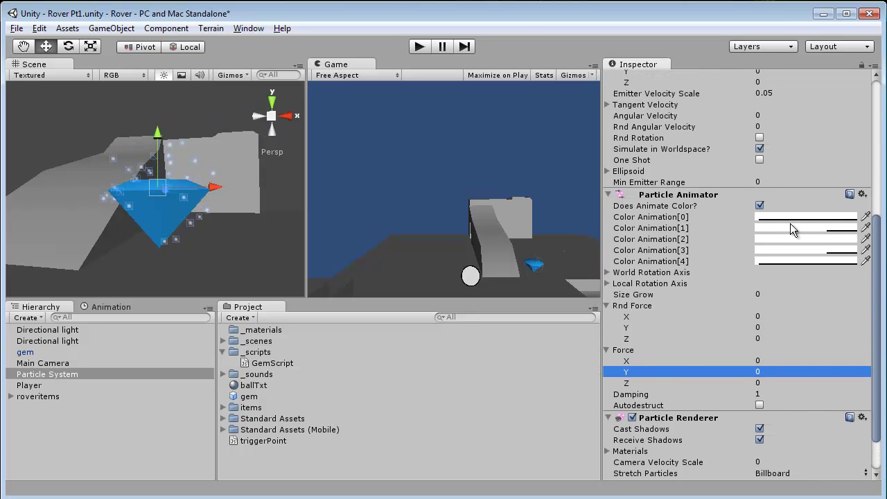
left_click(607, 171)
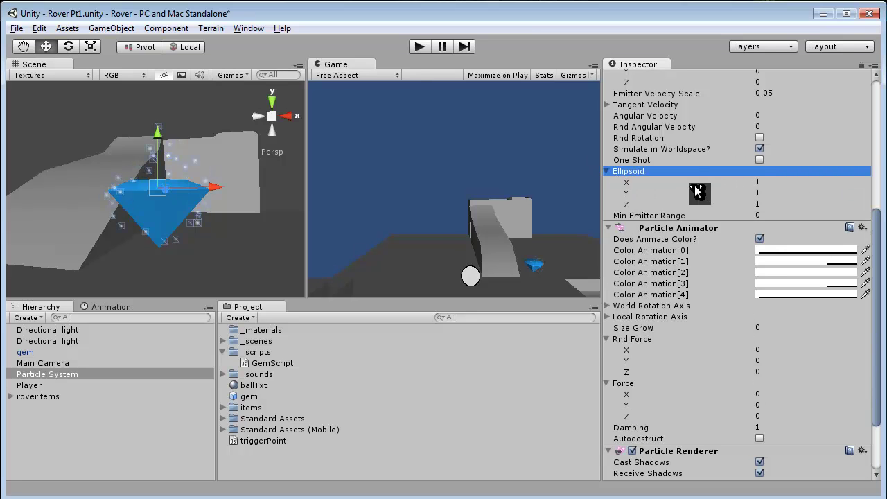
left_click_drag(159, 173, 180, 130, "alt")
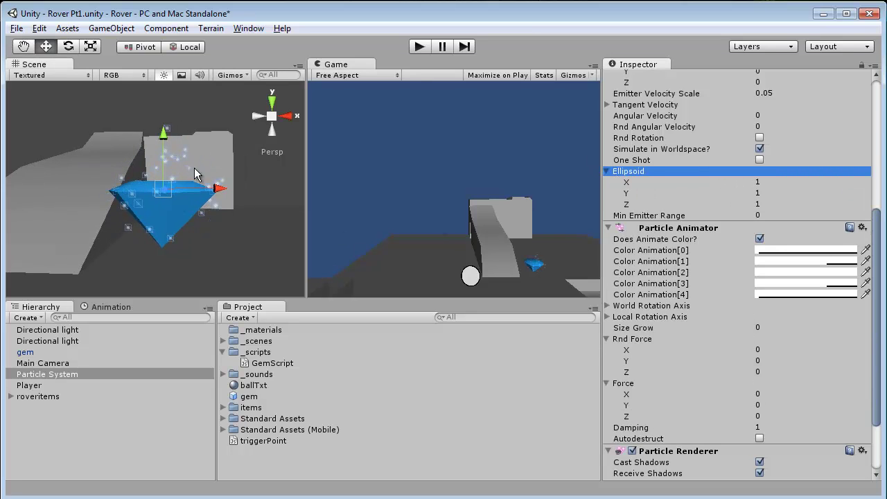
Set the emitter's Min and Max Emission to 100 and lower the particle system slightly so it surrounds the gem.
left_click_drag(876, 241, 871, 142)
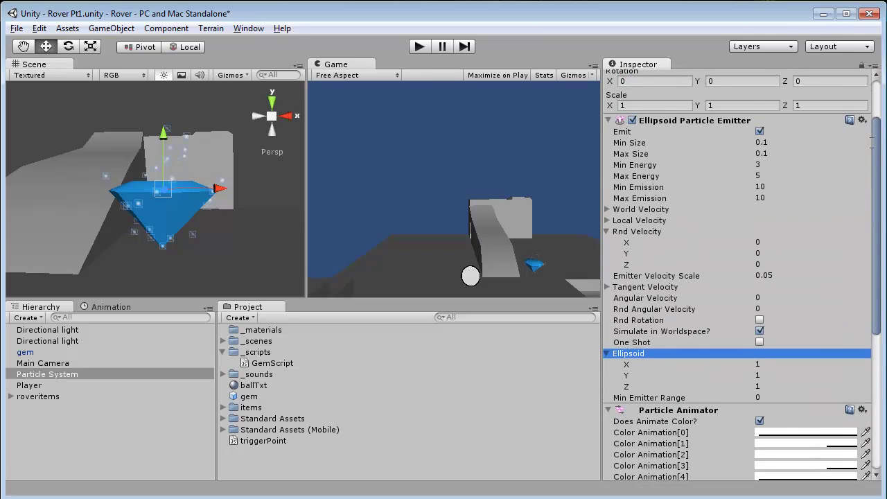
left_click(761, 187)
type("100")
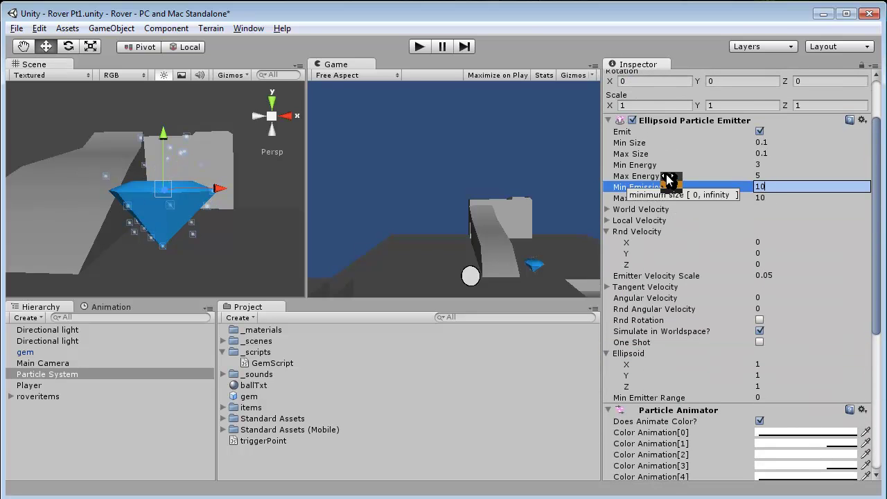
key("Tab")
type("100")
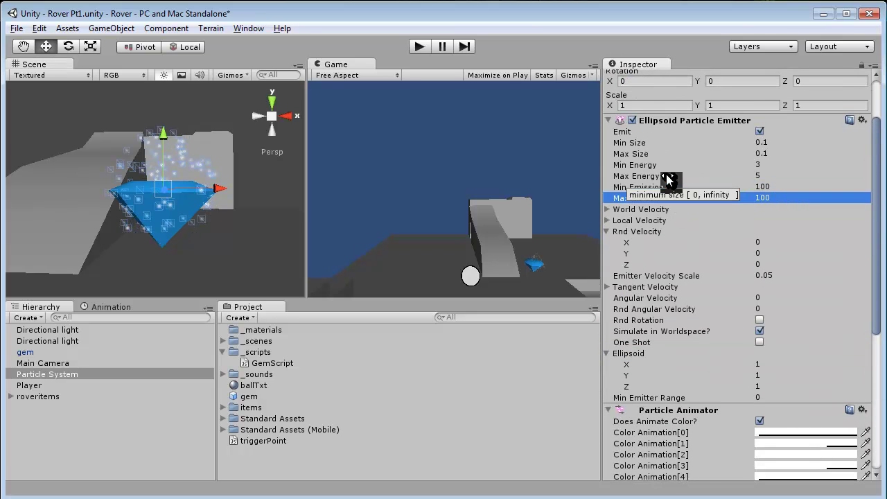
key("Return")
left_click_drag(165, 140, 163, 151)
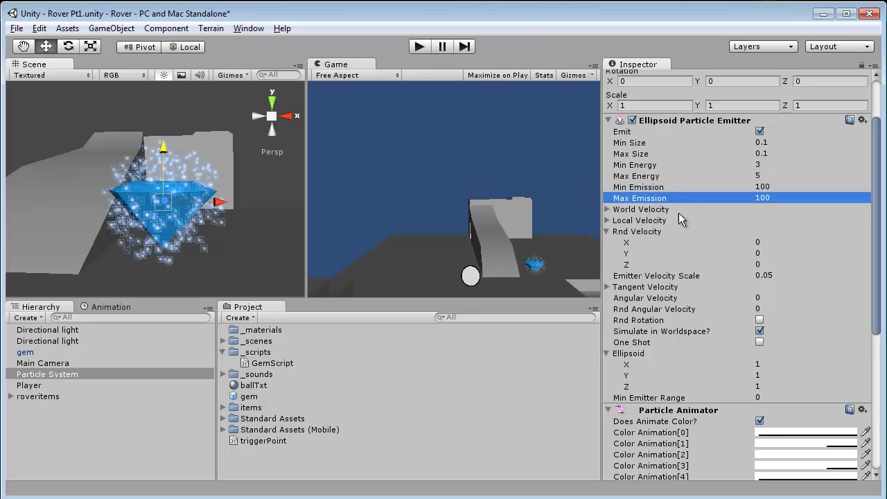
Try flattening the emitter's ellipsoid to about 0.76 in X and 0.23 in Y, and reset both to 1.
left_click(757, 366)
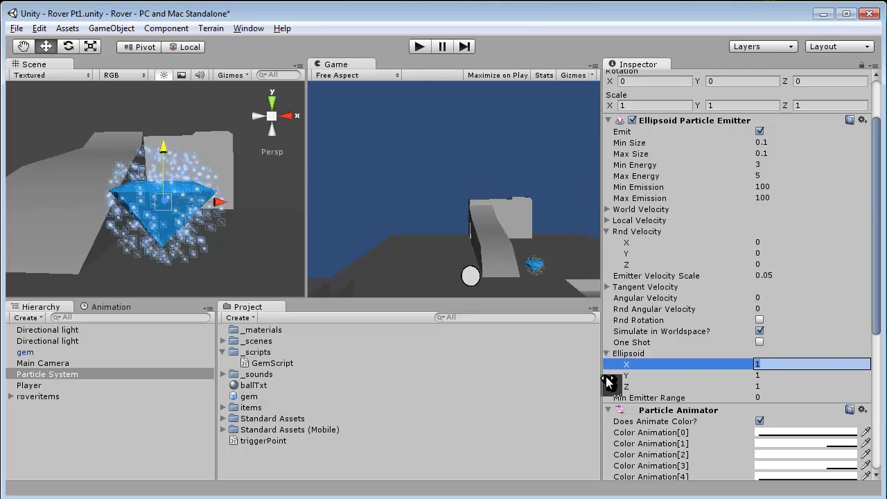
left_click_drag(655, 363, 674, 375)
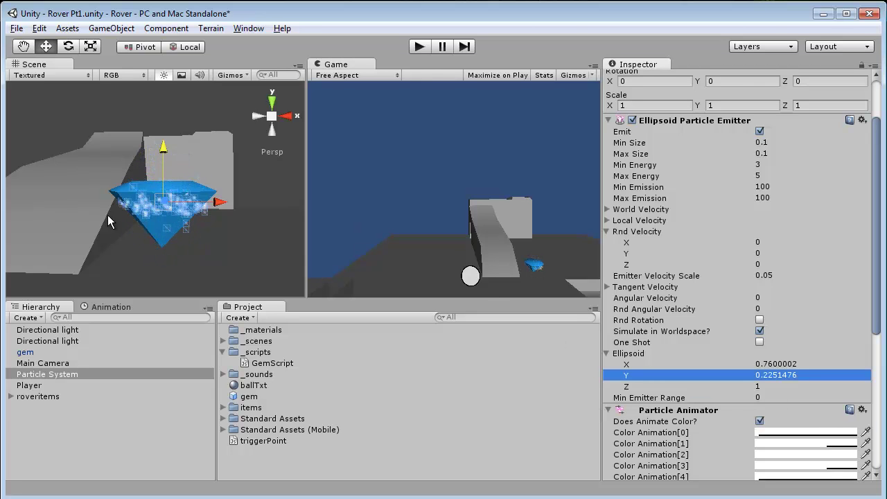
left_click_drag(111, 225, 141, 187, "alt")
left_click_drag(185, 224, 329, 162, "alt")
left_click(776, 362)
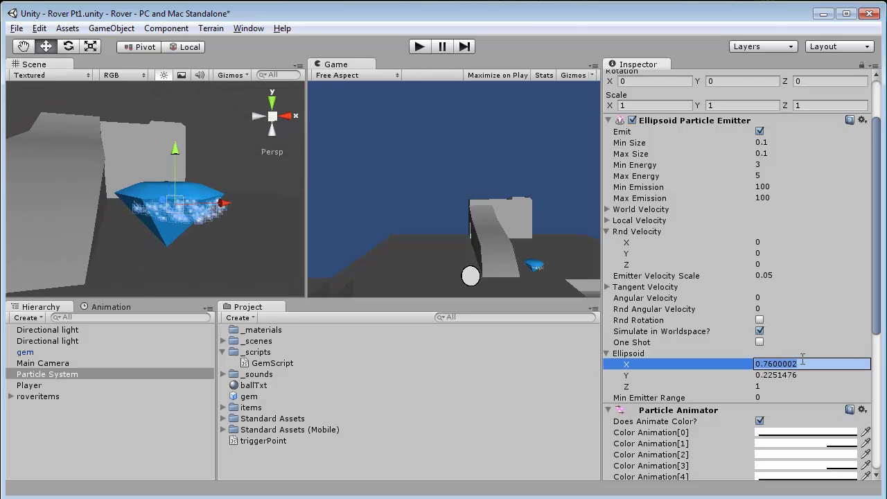
type("1")
key("Tab")
type("1")
key("Return")
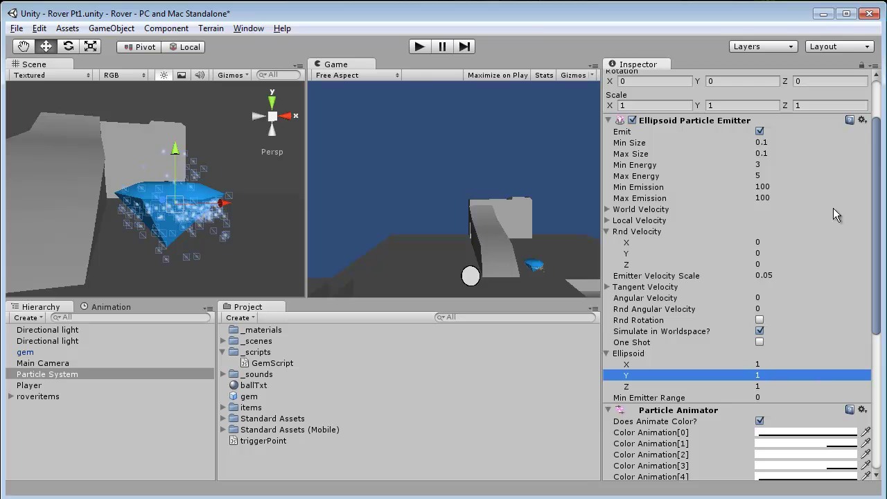
Set the emitter's Min Emission to 10 and Max Emission to 10010.
left_click(757, 187)
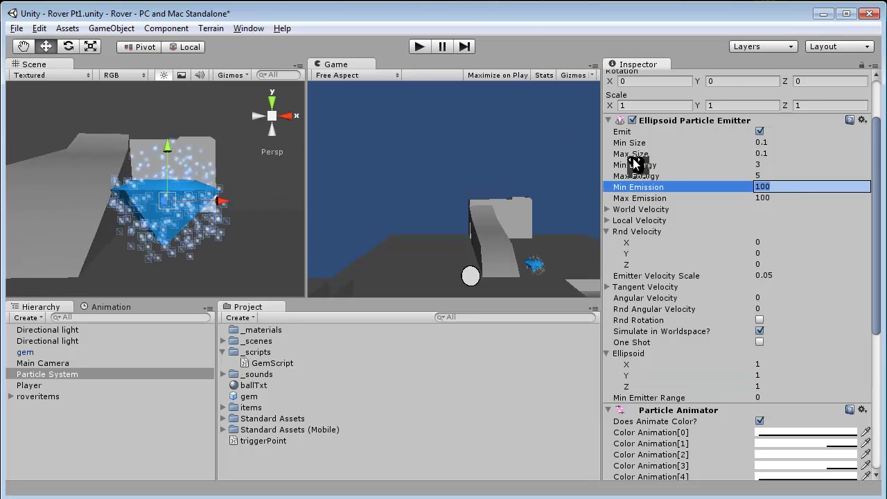
type("10")
key("Return")
left_click(786, 198)
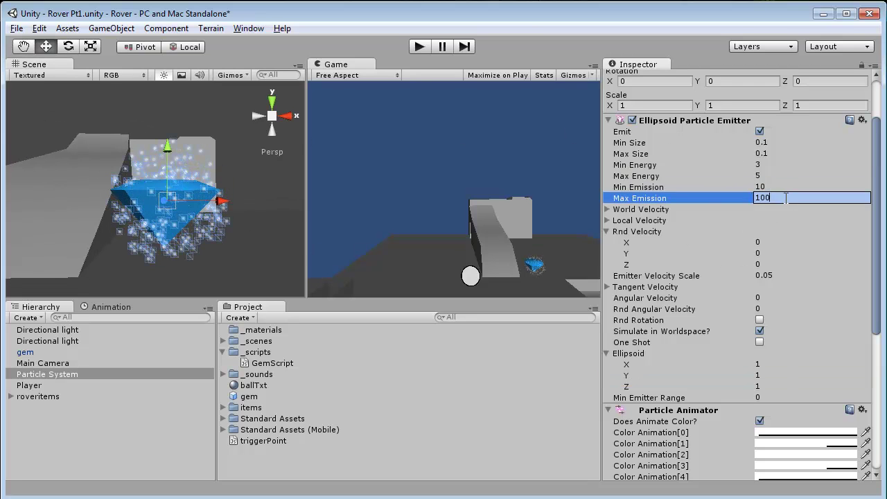
type("10")
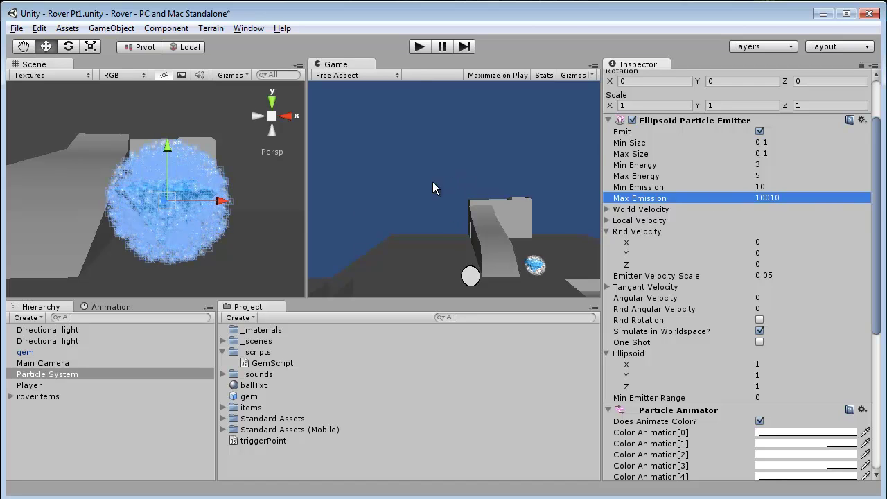
left_click_drag(208, 194, 166, 182, "alt")
right_click_drag(166, 178, 261, 179, "alt")
left_click_drag(261, 179, 232, 214, "alt")
right_click_drag(232, 213, 195, 182, "alt")
left_click_drag(195, 181, 202, 138, "alt")
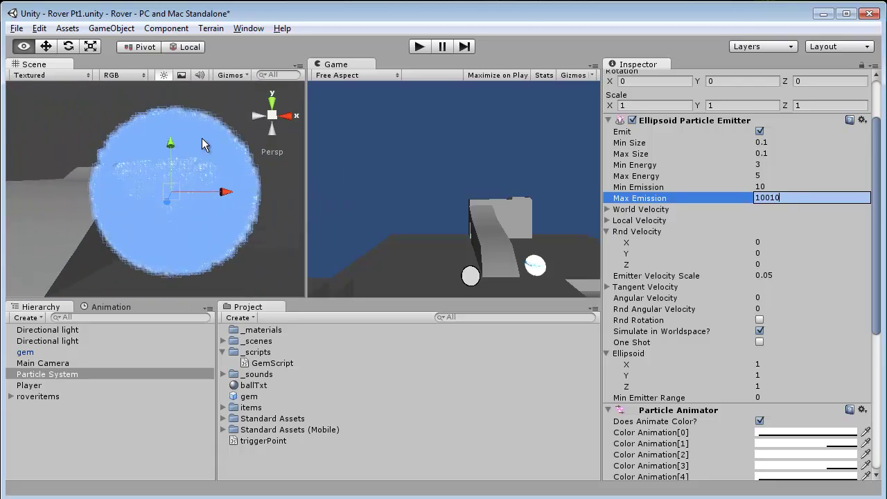
Set the emitter's Max Emission to 100 and inspect the individual particles around the gem up close.
left_click(795, 197)
type("100")
key("Return")
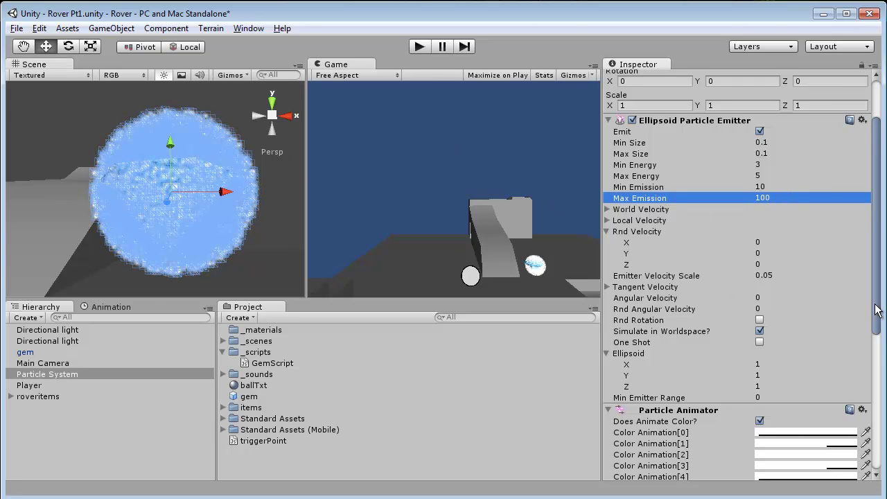
left_click_drag(875, 311, 880, 341)
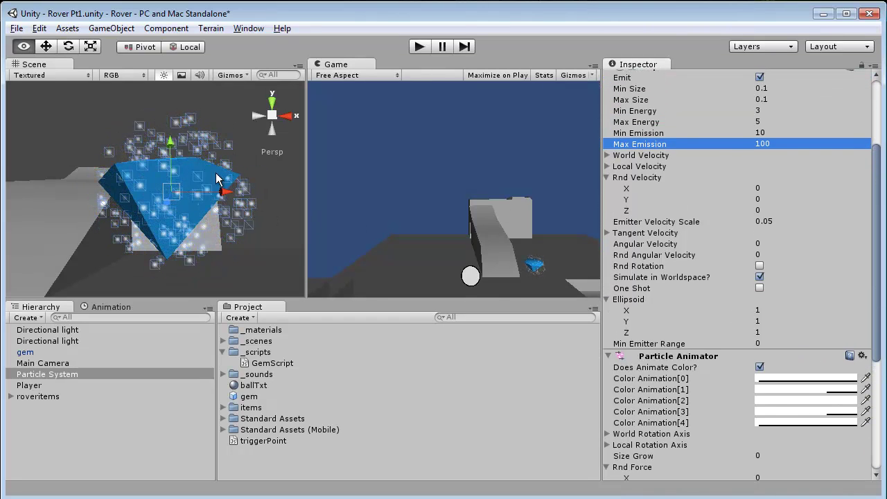
scroll(203, 181, "up", 8)
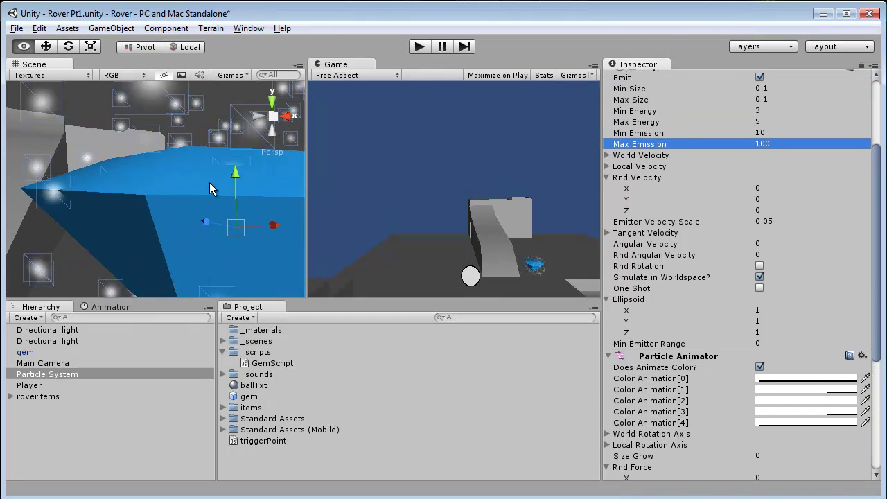
left_click_drag(202, 182, 169, 201, "alt")
left_click_drag(239, 184, 291, 125, "alt")
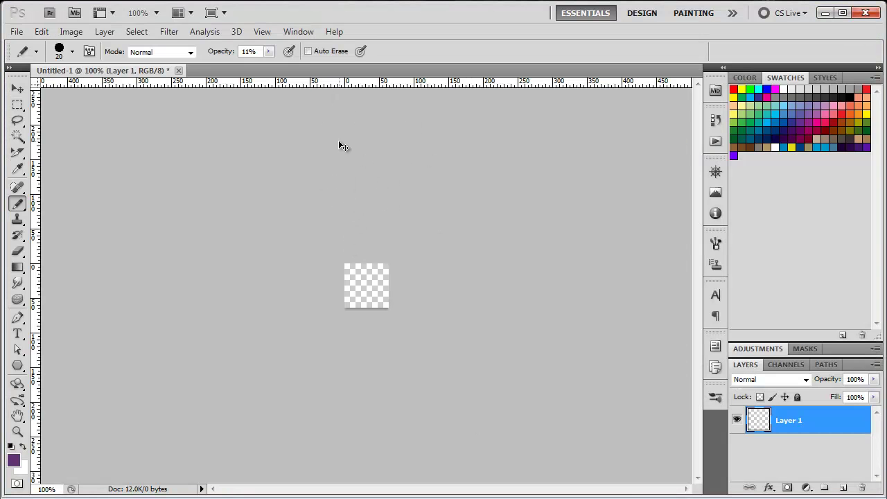
Create a new document named Cloud at 64 × 64 pixels, 72 pixels/inch, RGB Color, with a transparent background.
key("ctrl+n")
left_click_drag(388, 251, 426, 139)
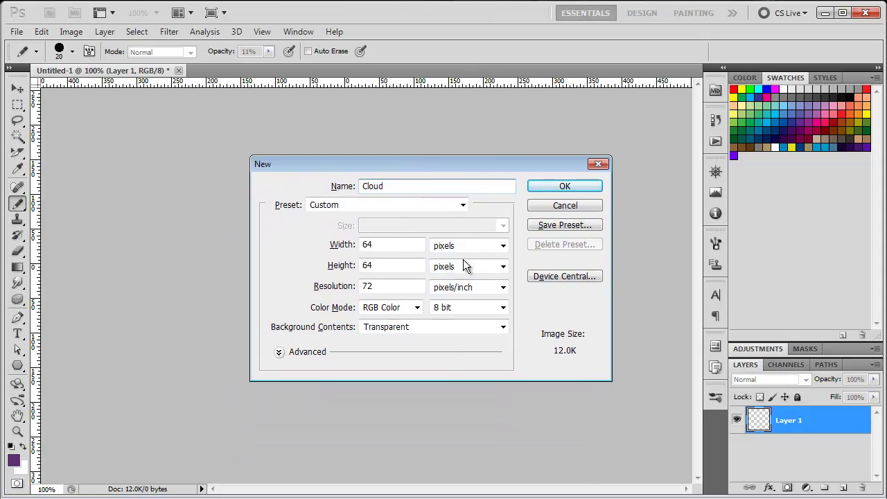
key("Tab")
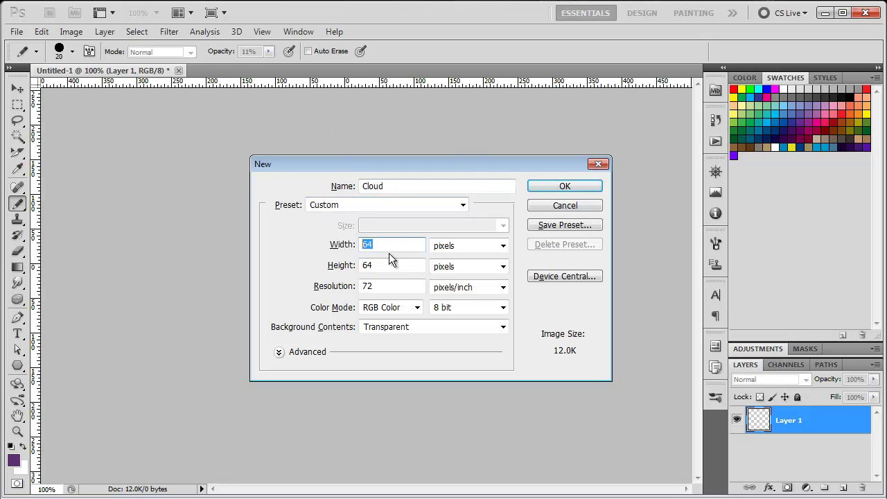
left_click(559, 185)
left_click(404, 212, "alt")
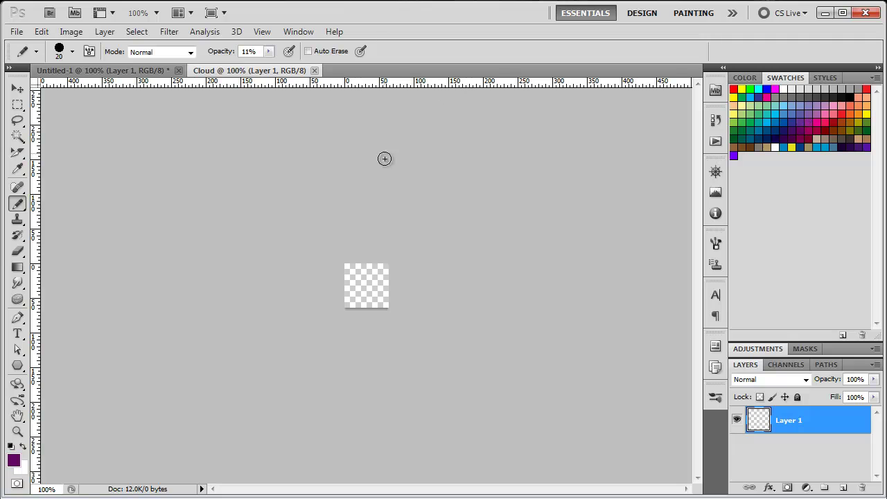
key("ctrl+plus")
key("ctrl+plus")
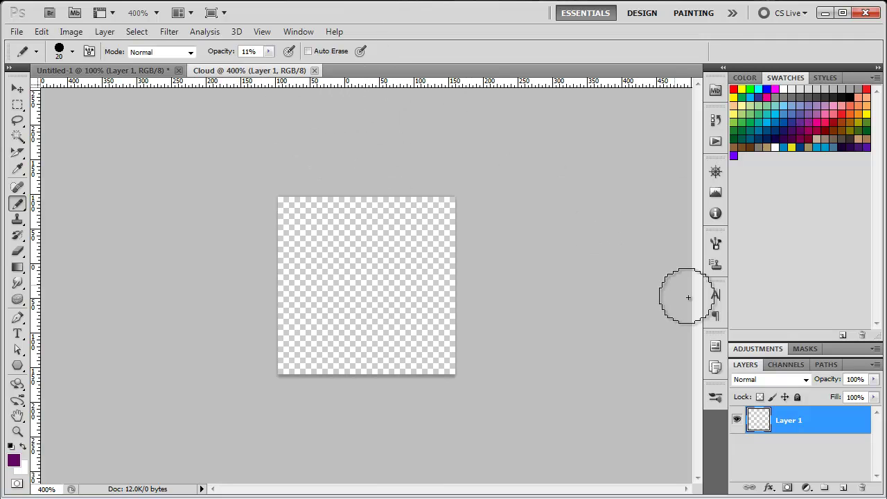
Add a new layer beneath Layer 1 and fill it with black at 100% opacity.
left_click(825, 488)
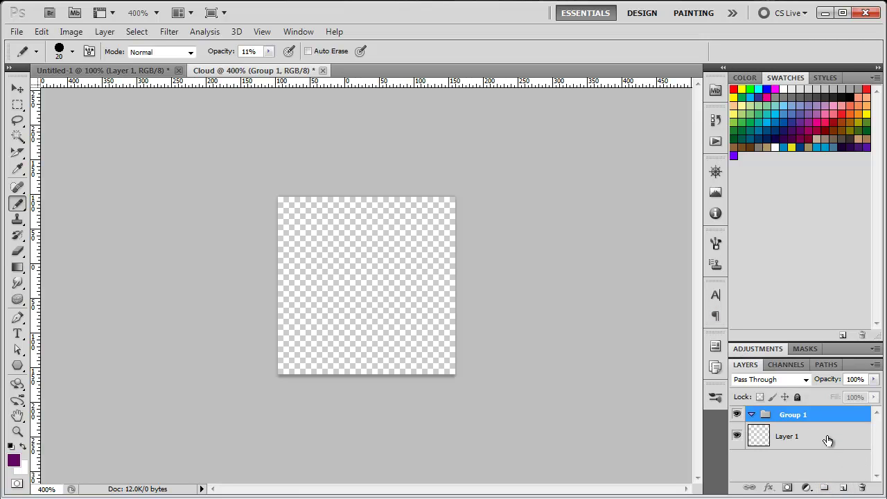
key("ctrl+z")
left_click(842, 488)
left_click_drag(806, 421, 813, 448)
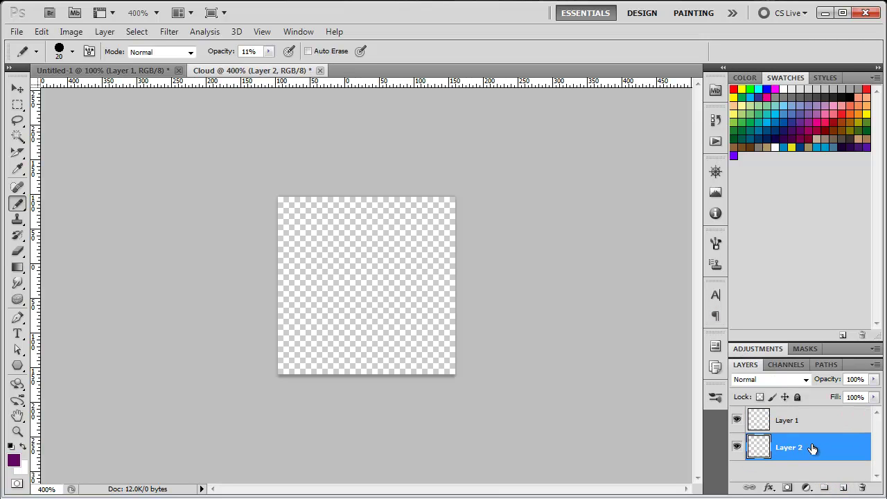
key("shift+F5")
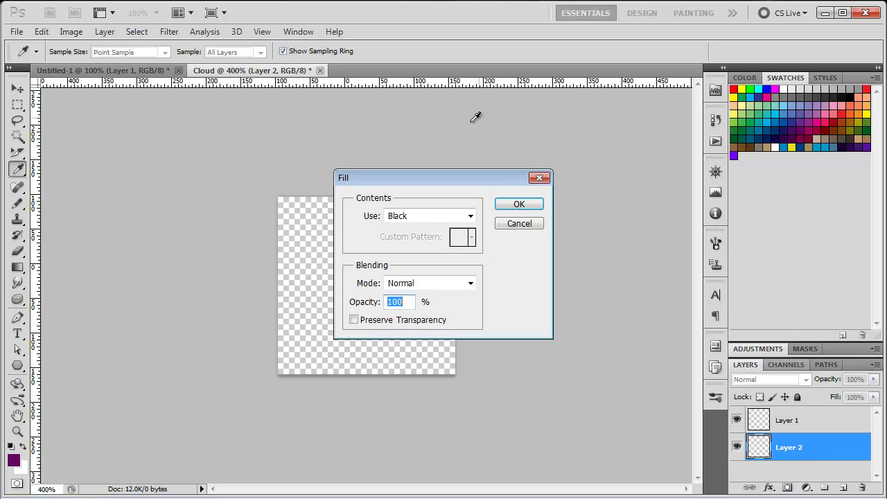
left_click(507, 201)
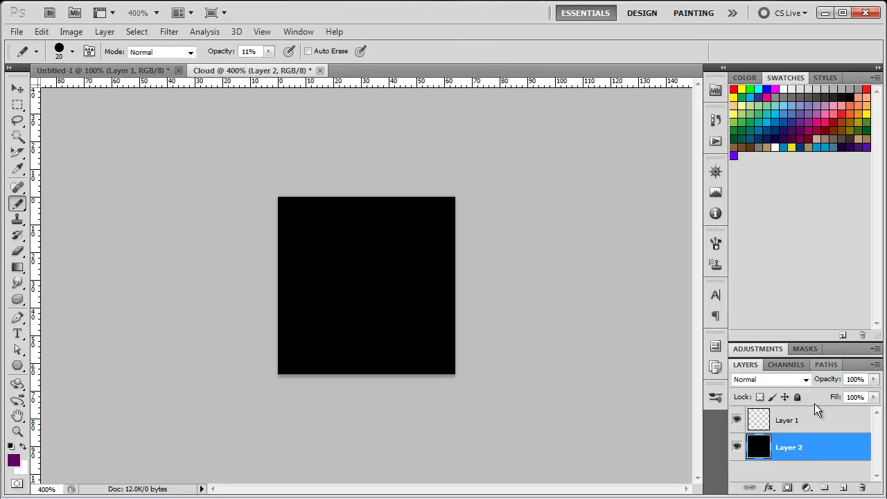
Paint a soft purple cloud in the middle of Layer 1 with a size 30 pencil at 11% opacity.
left_click(825, 412)
mouse_move(368, 247)
left_mouse_down()
mouse_move(351, 252)
mouse_move(359, 289)
mouse_move(368, 254)
mouse_move(345, 262)
mouse_move(373, 280)
mouse_move(372, 240)
mouse_move(333, 243)
mouse_move(325, 289)
mouse_move(319, 277)
mouse_move(360, 312)
mouse_move(390, 270)
mouse_move(391, 240)
mouse_move(394, 305)
mouse_move(356, 312)
left_mouse_up()
key("bracketright")
key("bracketright")
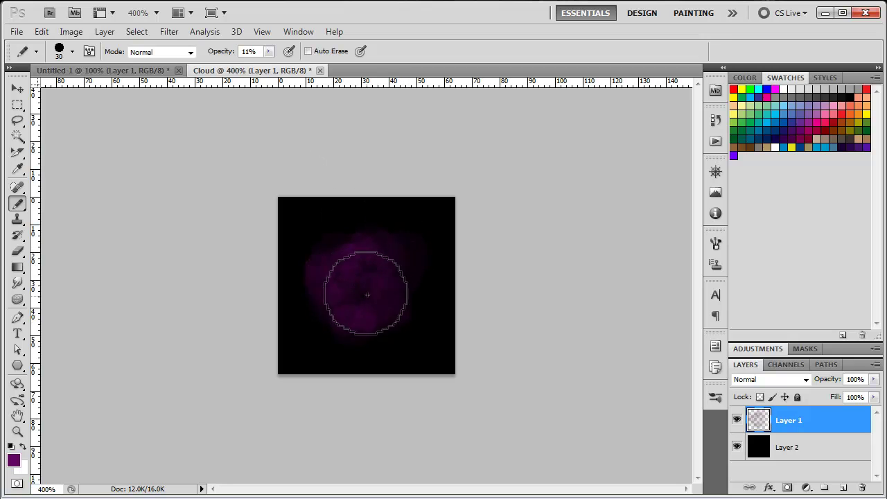
mouse_move(368, 294)
left_mouse_down()
mouse_move(394, 252)
mouse_move(354, 238)
mouse_move(323, 254)
mouse_move(341, 310)
mouse_move(362, 293)
mouse_move(418, 289)
mouse_move(289, 267)
mouse_move(406, 300)
mouse_move(408, 279)
mouse_move(409, 333)
mouse_move(355, 326)
mouse_move(396, 263)
mouse_move(403, 226)
left_mouse_up()
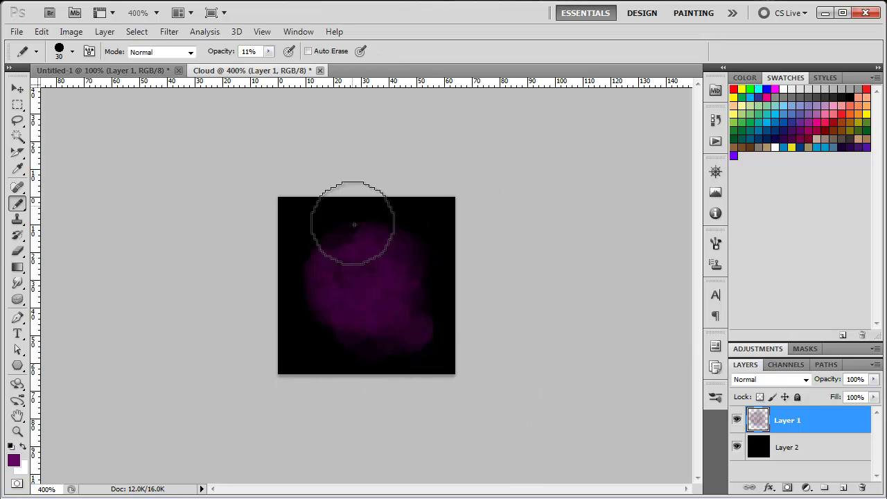
left_click(348, 249)
left_click(332, 251)
left_click(388, 248)
left_click(409, 256)
left_click(366, 278)
left_click(339, 321)
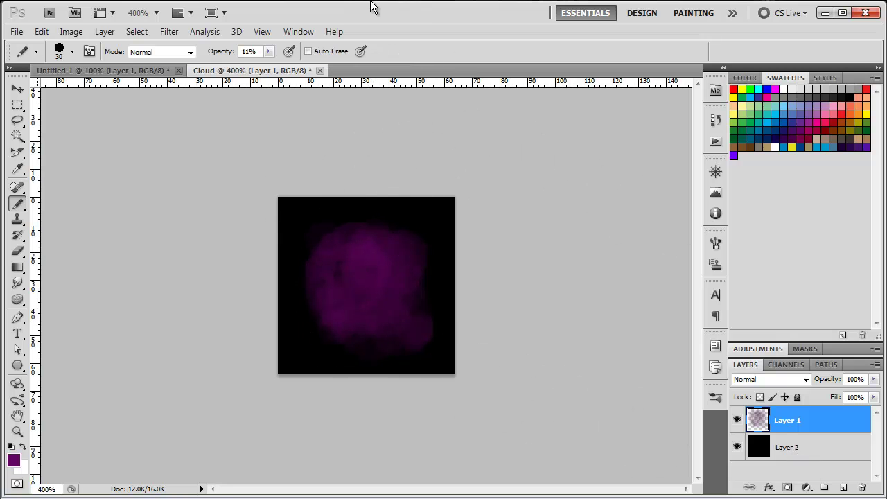
Save the document as Cloud.psd with its layers in the _materials folder and switch to Unity.
key("ctrl+s")
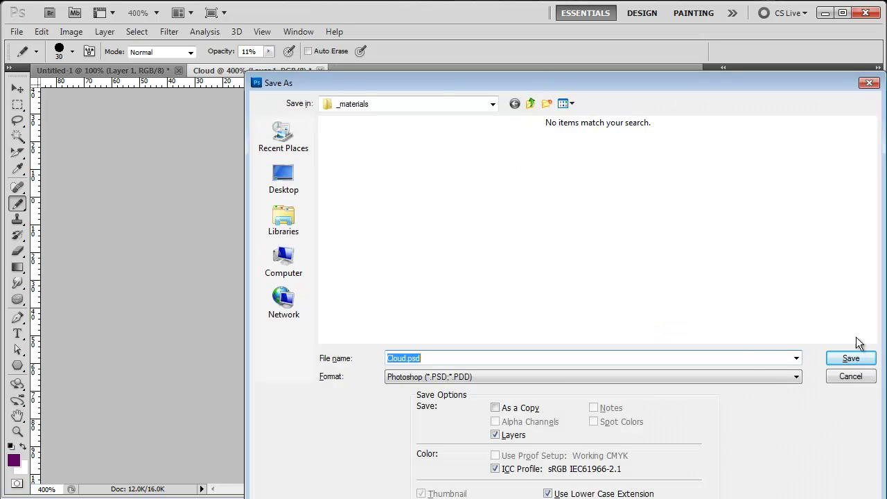
left_click(851, 359)
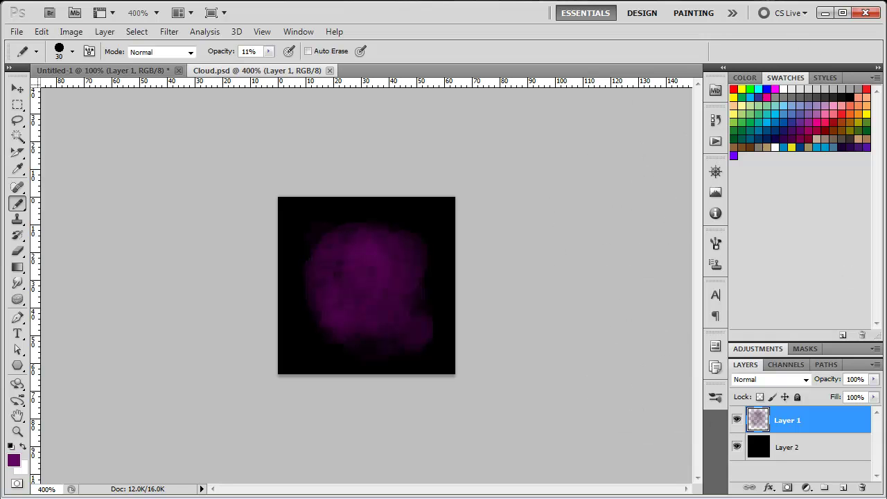
key("alt+Tab")
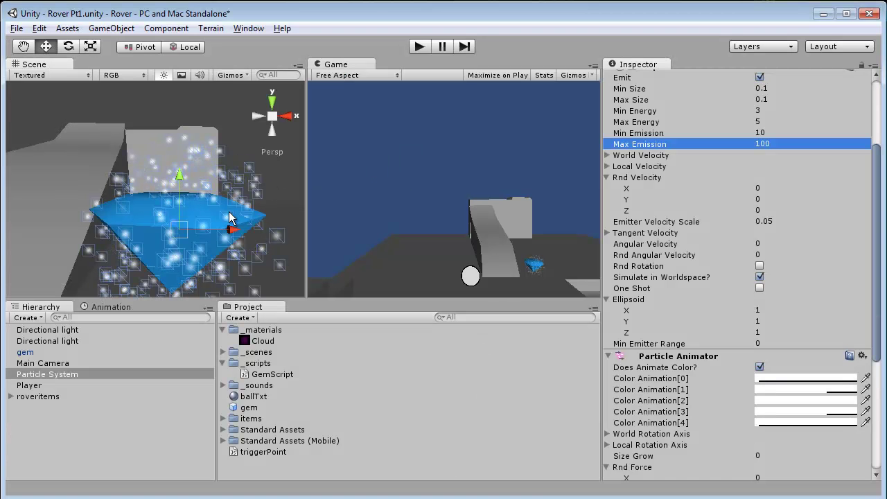
Create a new material named Cloud in the project's _materials folder.
left_click_drag(226, 222, 247, 147, "alt")
left_click(261, 331)
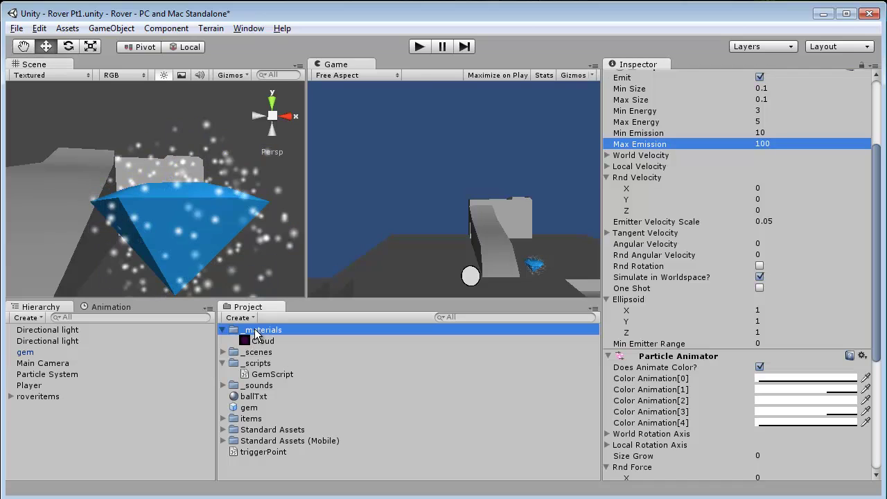
right_click(261, 332)
mouse_move(331, 345)
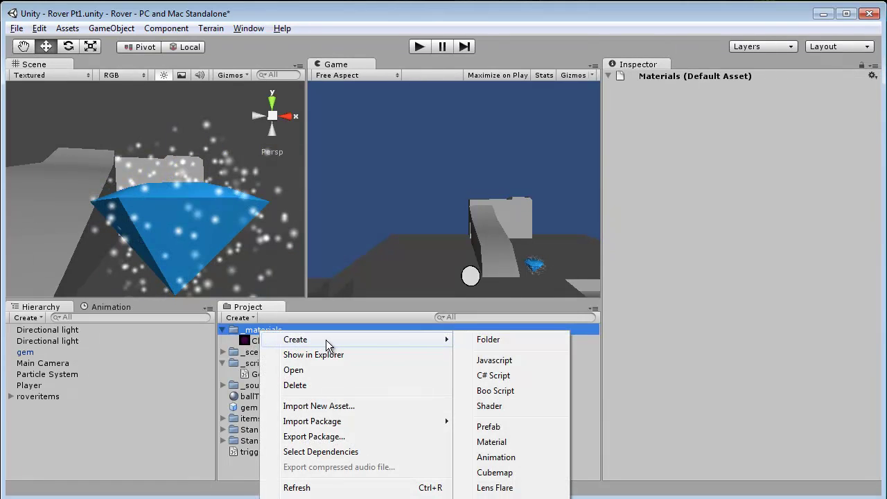
left_click(494, 444)
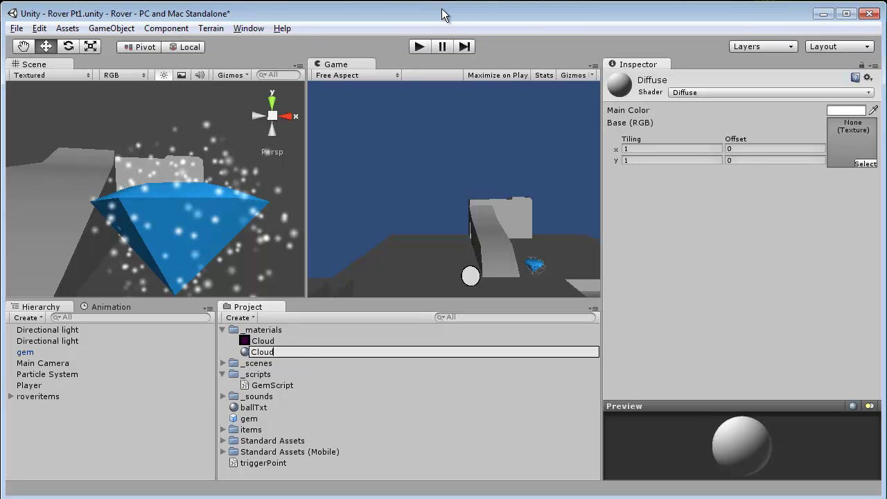
key("Return")
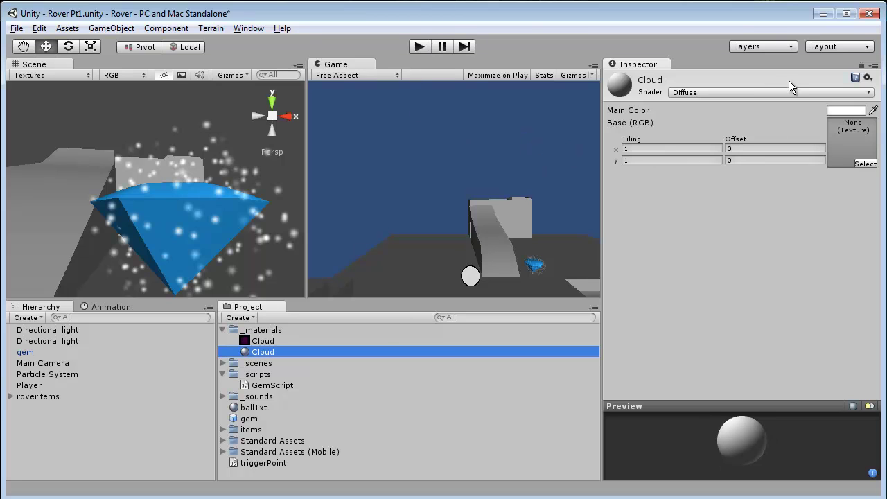
Assign the Cloud texture to the Base (RGB) slot of the Cloud material.
left_click(257, 341)
left_click(290, 351)
left_click_drag(290, 341, 838, 146)
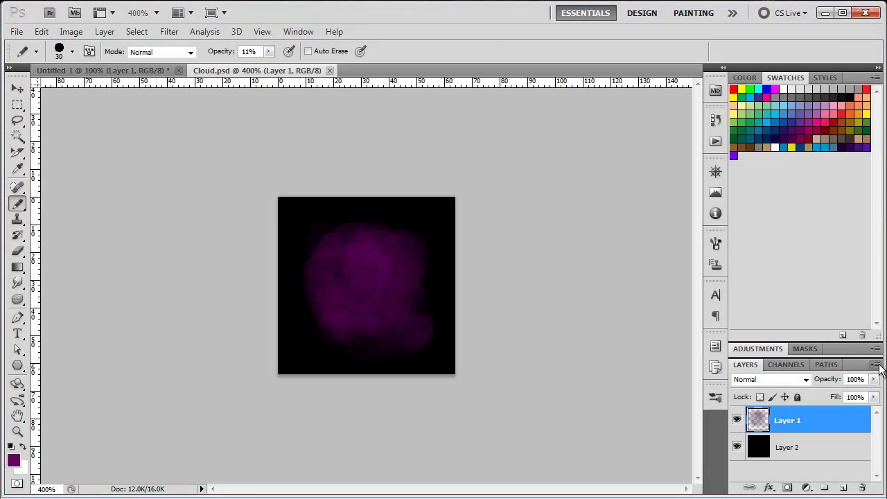
Try flattening the layers of Cloud.psd into one background layer, and undo the flattening.
left_click(877, 366)
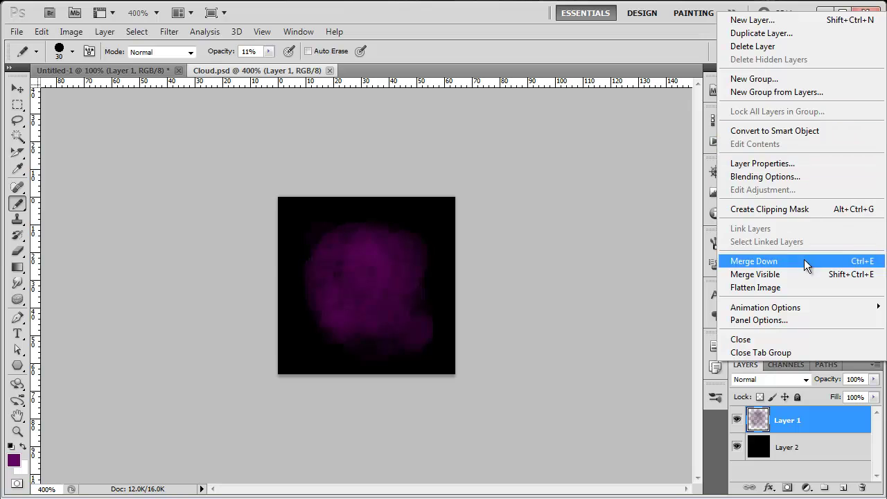
left_click(807, 287)
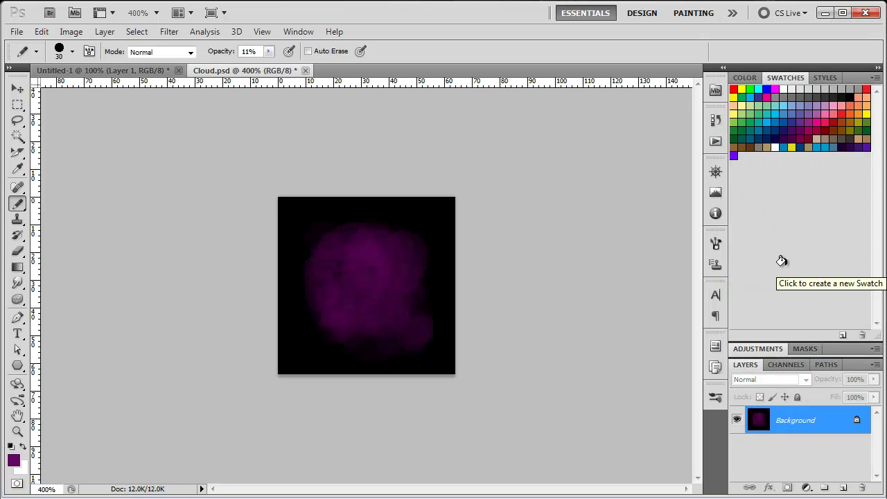
key("ctrl+z")
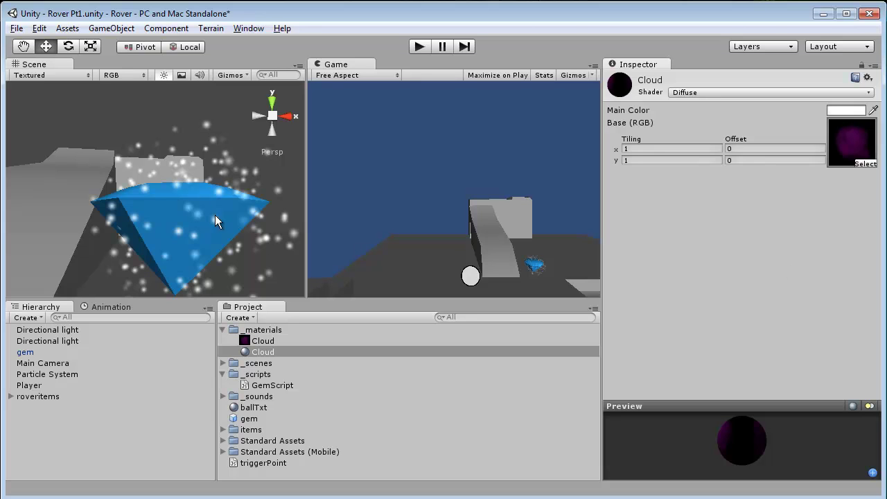
Change the Cloud material's shader to Particles/Additive (Soft).
left_click_drag(237, 233, 445, 120, "alt")
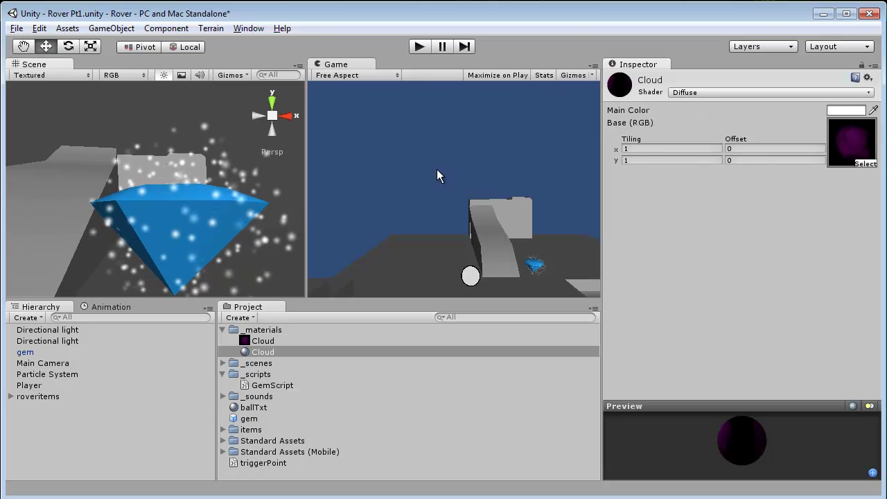
left_click_drag(236, 182, 187, 180, "alt")
left_click(750, 93)
left_click(720, 98)
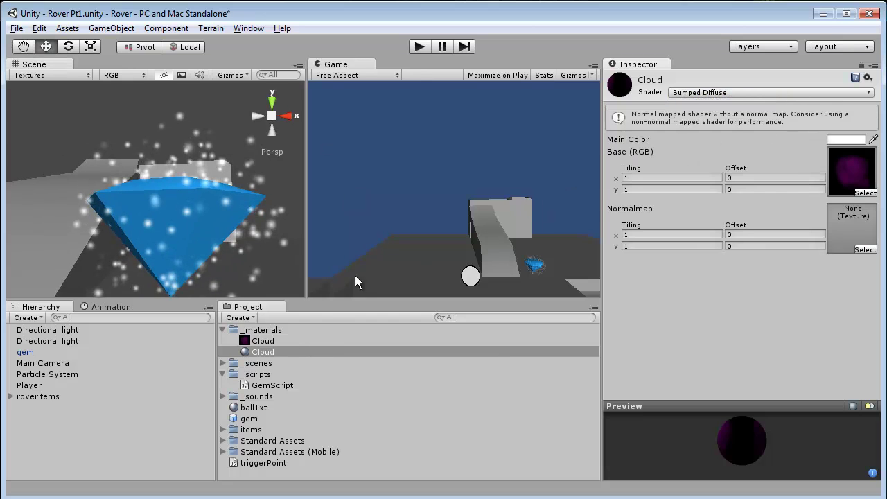
left_click(744, 97)
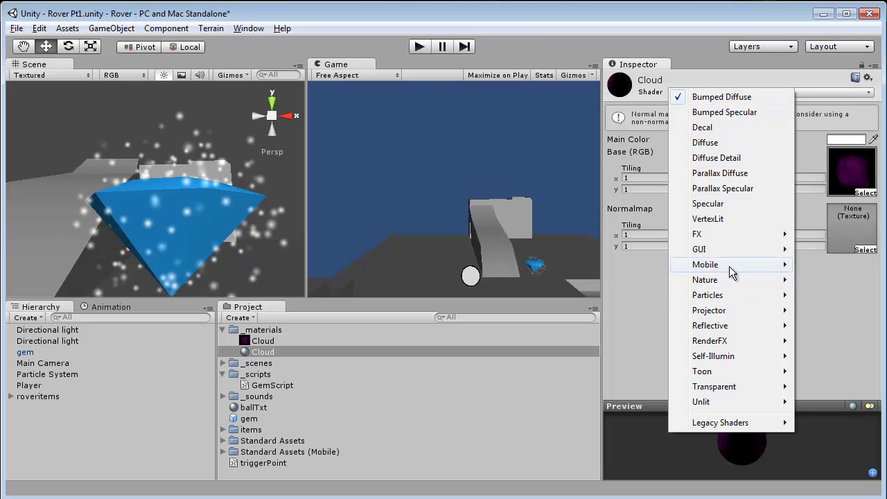
mouse_move(724, 298)
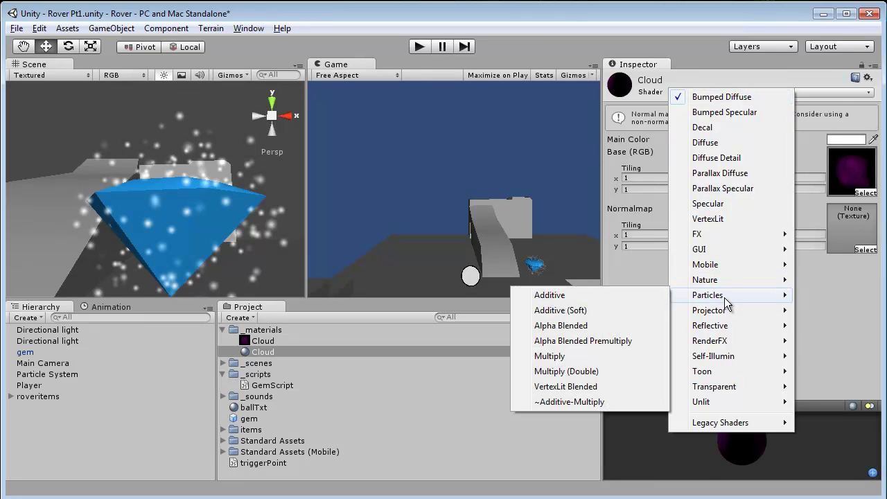
left_click(605, 312)
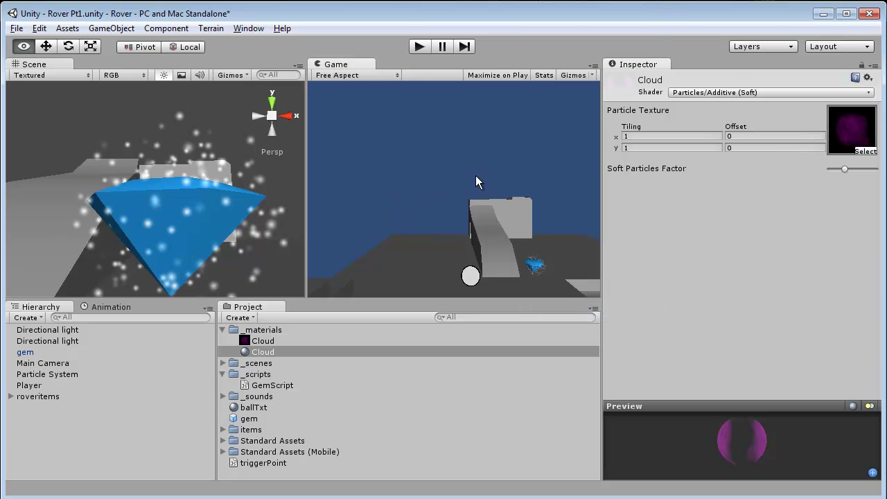
Rename the Particle System object in the scene to CloudSystem.
left_click_drag(216, 204, 140, 185, "alt")
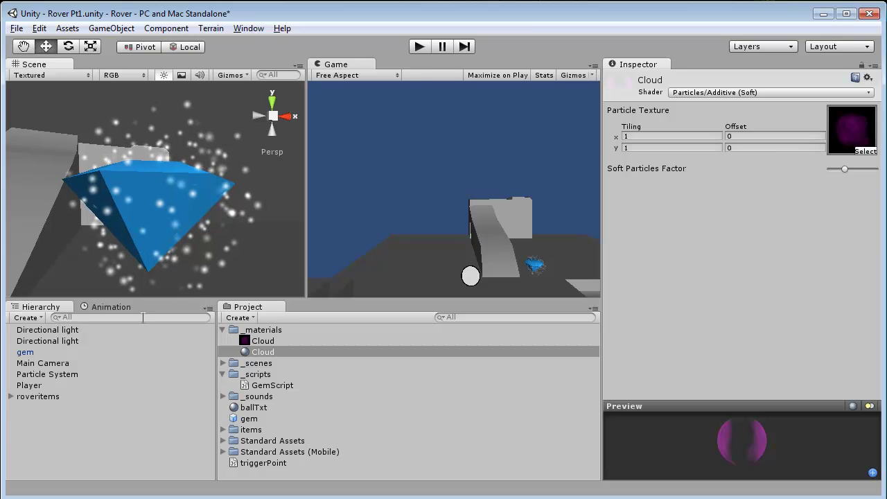
left_click(38, 397)
left_click(43, 386)
left_click(67, 374)
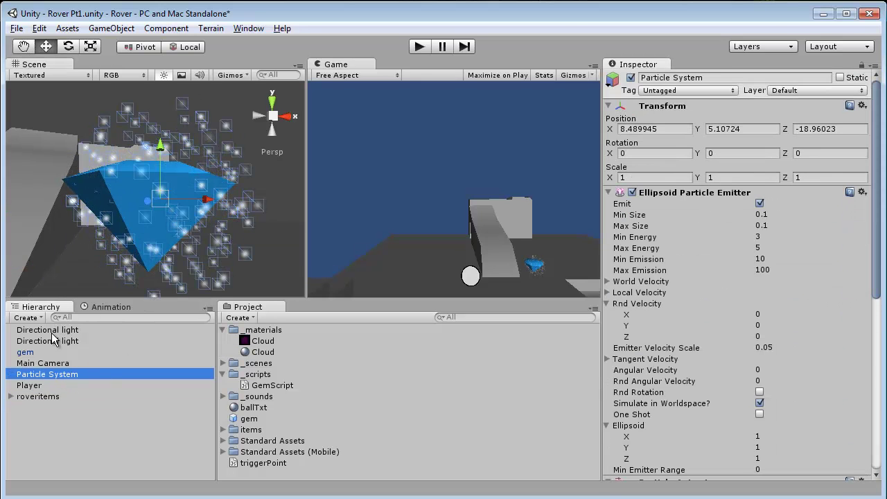
left_click(74, 377)
type("Cl")
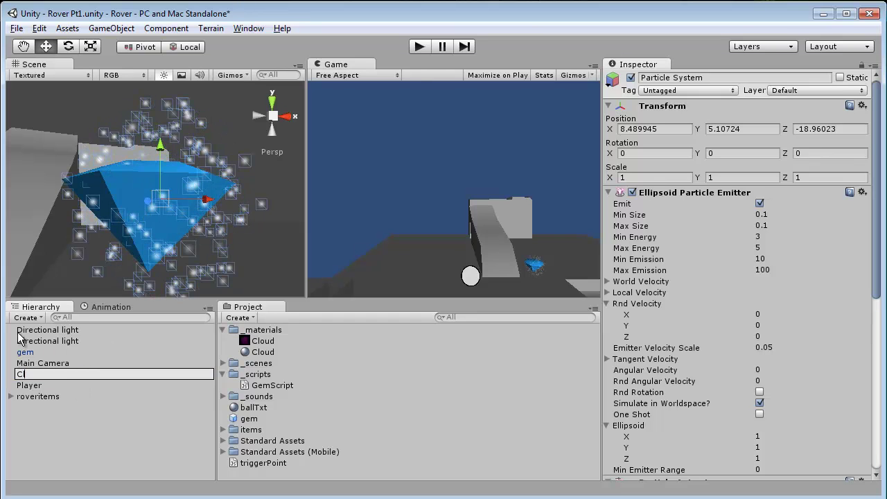
type("oudSy")
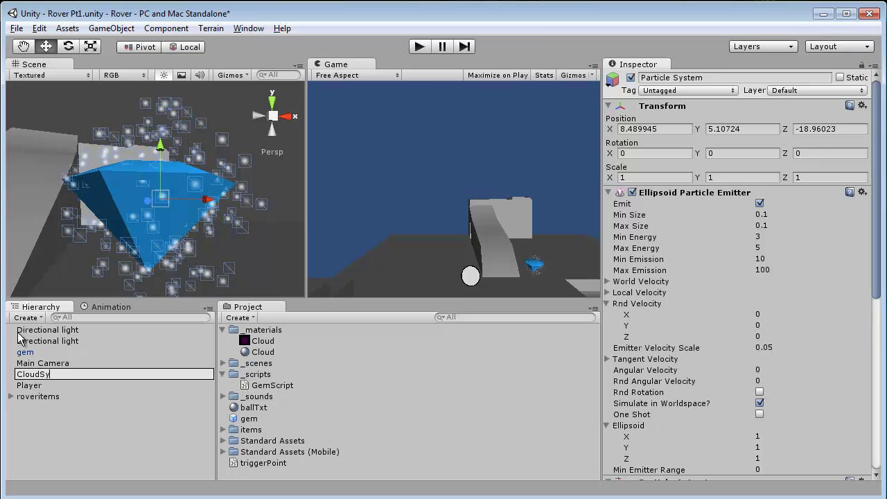
type("stem")
key("Return")
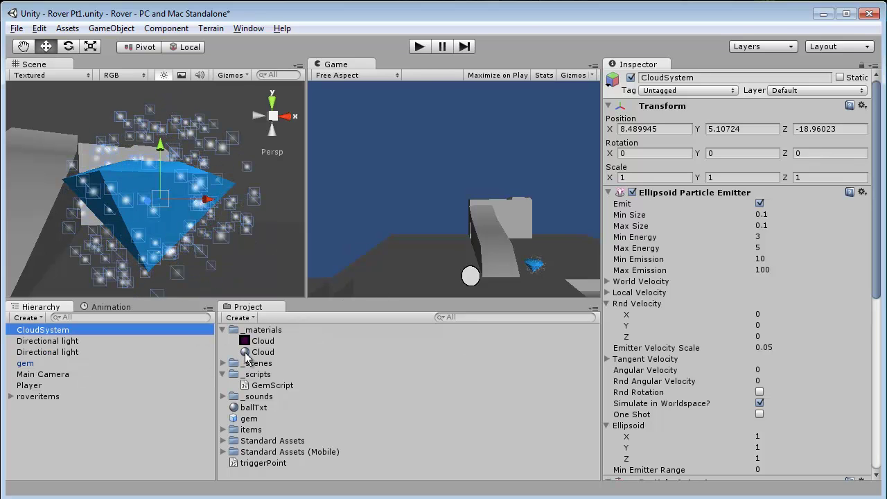
Apply the Cloud material to CloudSystem and collapse the emitter's Ellipsoid settings.
left_click_drag(247, 355, 141, 329)
left_click_drag(165, 196, 296, 111, "alt")
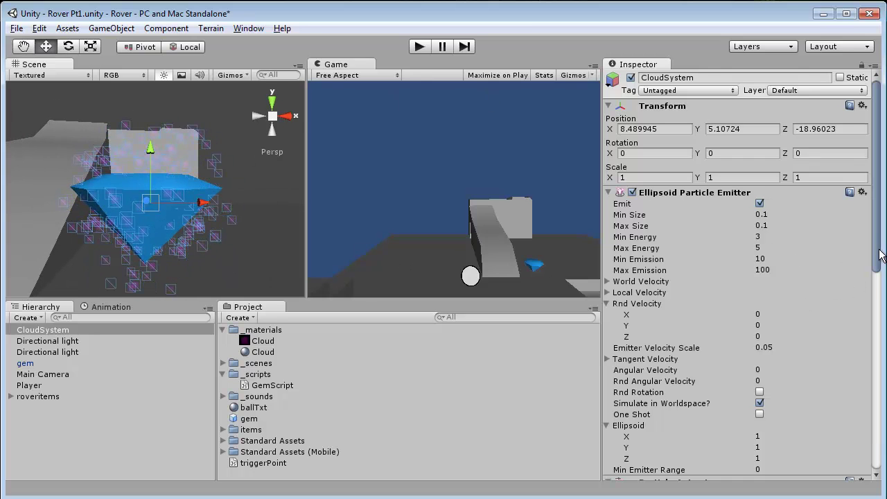
scroll(728, 110, "down", 3)
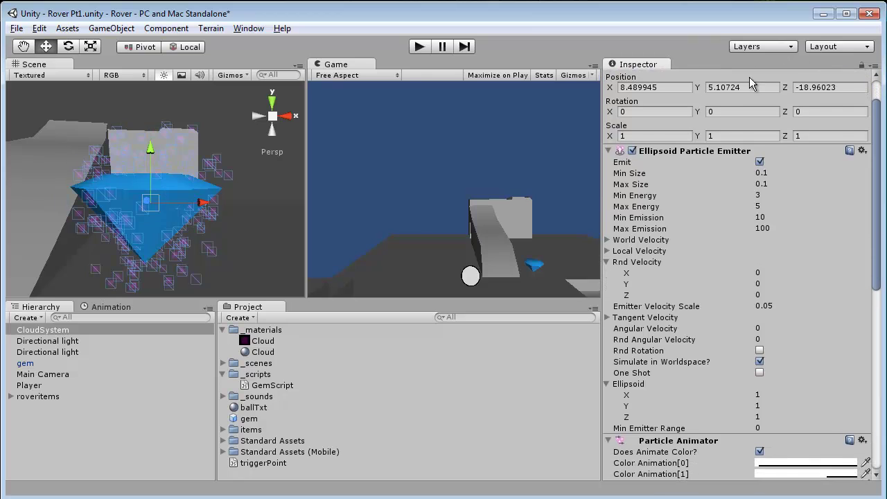
left_click(608, 384)
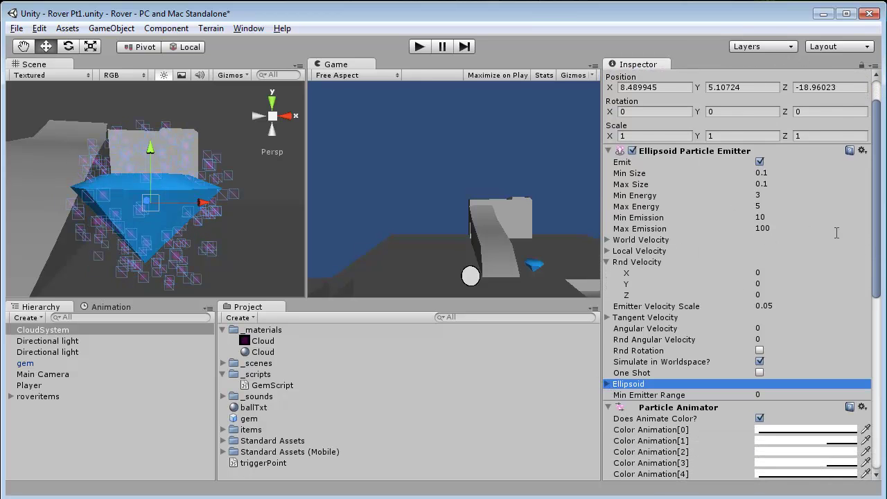
Set the Particle Animator's Size Grow on CloudSystem to 0.48.
left_click_drag(875, 252, 879, 330)
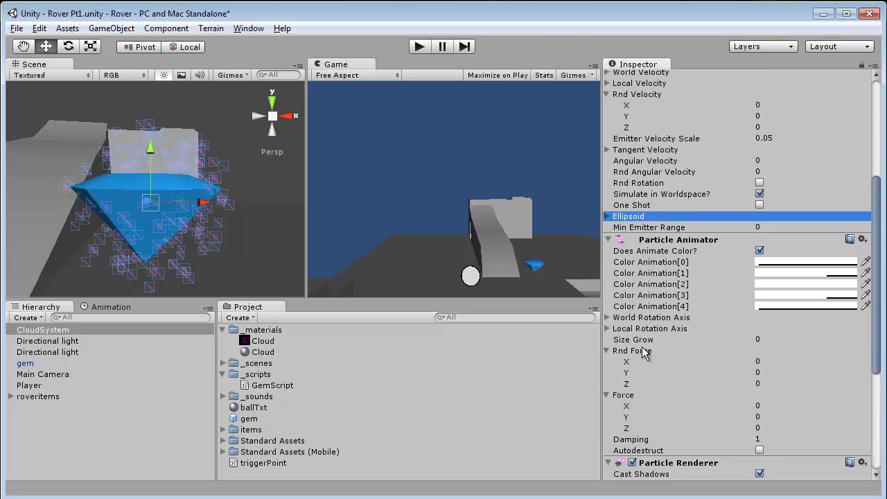
left_click_drag(658, 340, 688, 344)
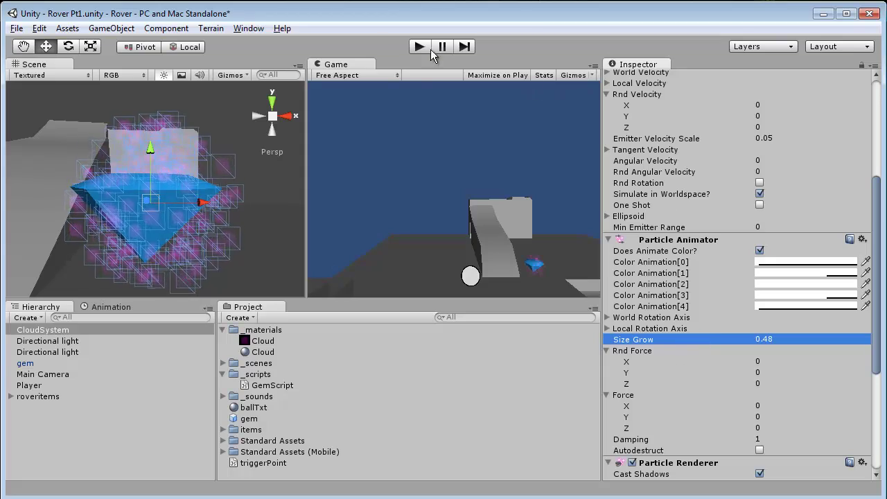
left_click_drag(181, 206, 208, 203, "alt")
left_click_drag(321, 209, 181, 179, "alt")
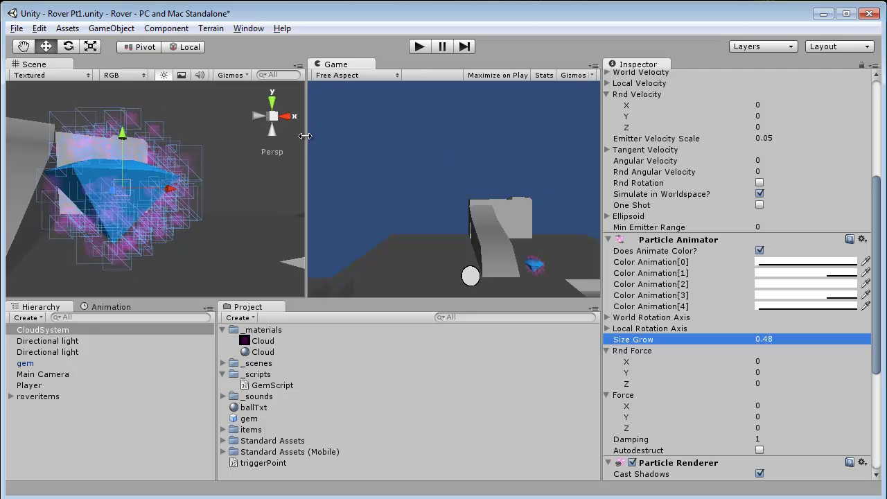
Play-test the scene, move the player ball forward to view the cloud around the gem, and stop playback.
left_click(420, 46)
key("Up")
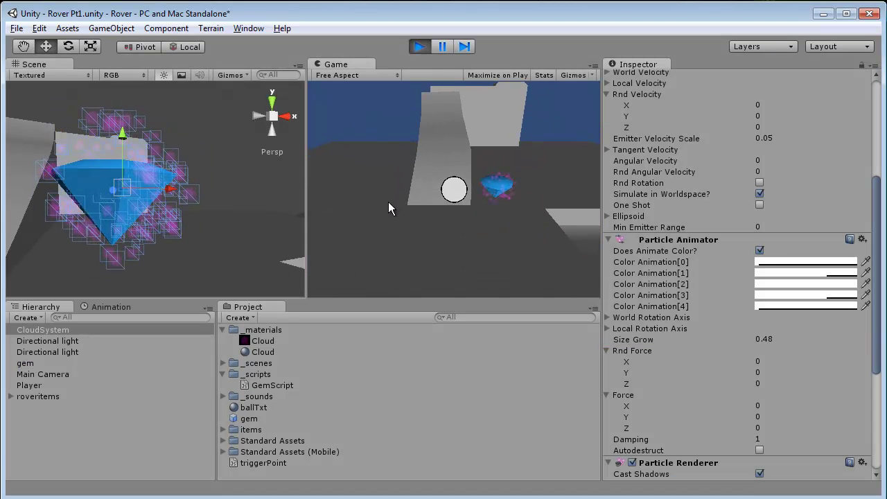
left_click(419, 47)
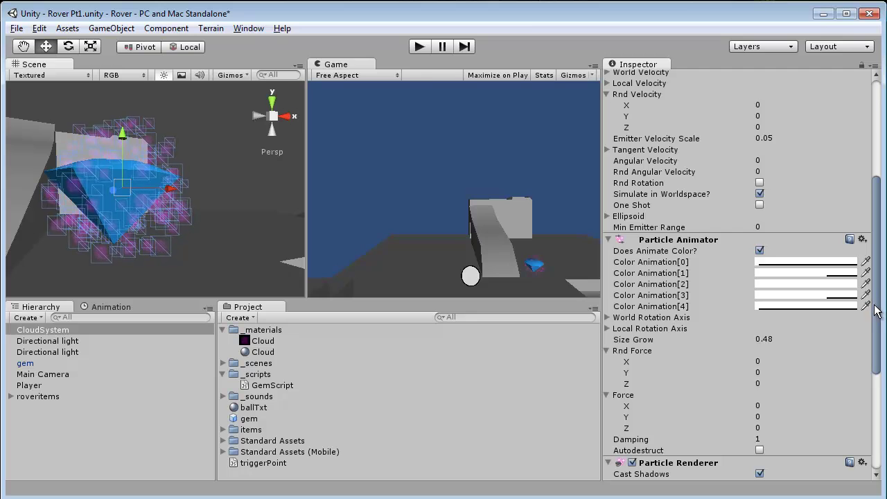
Raise the Particle Animator's Size Grow on CloudSystem to about 0.75.
left_click_drag(875, 312, 882, 284)
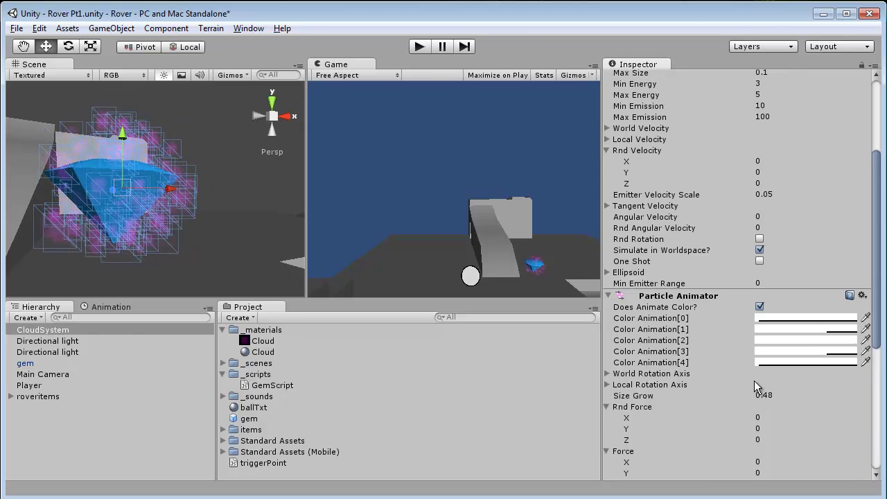
left_click_drag(655, 397, 670, 398)
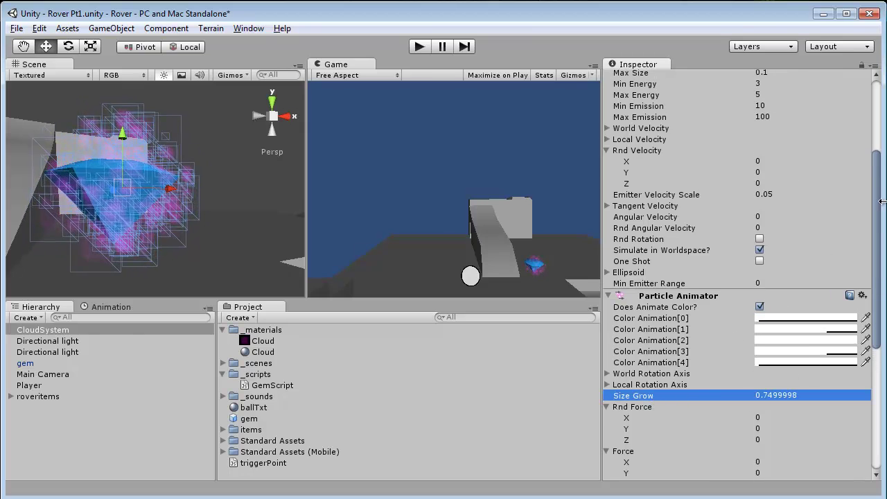
left_click_drag(875, 202, 876, 156)
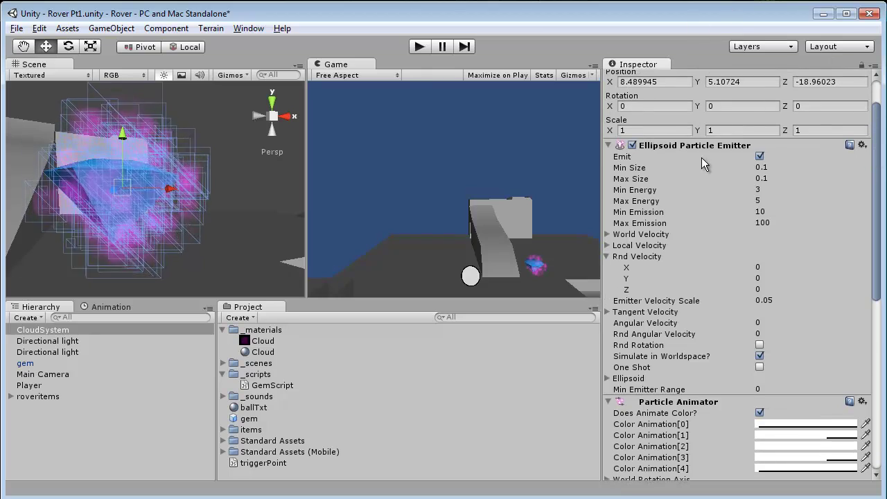
left_click_drag(76, 208, 182, 188, "alt")
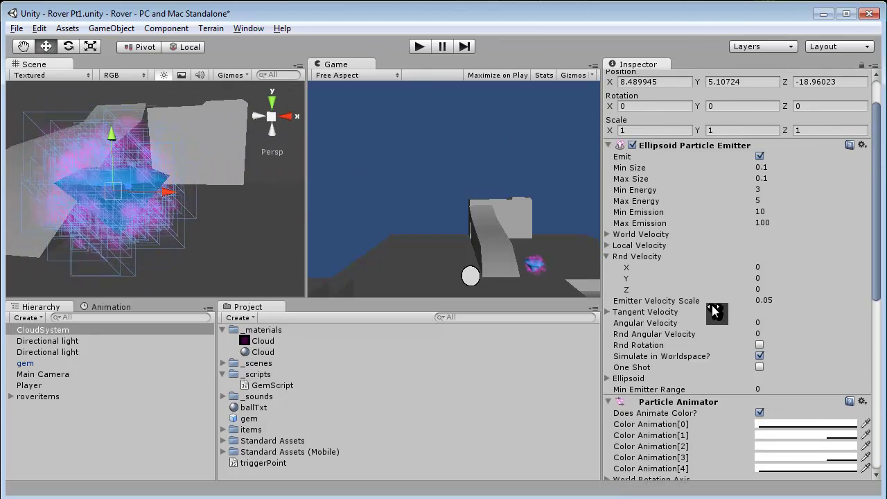
Set the Ellipsoid Particle Emitter's Max Emission to 20 and Min Emission to 15.
left_click(869, 259)
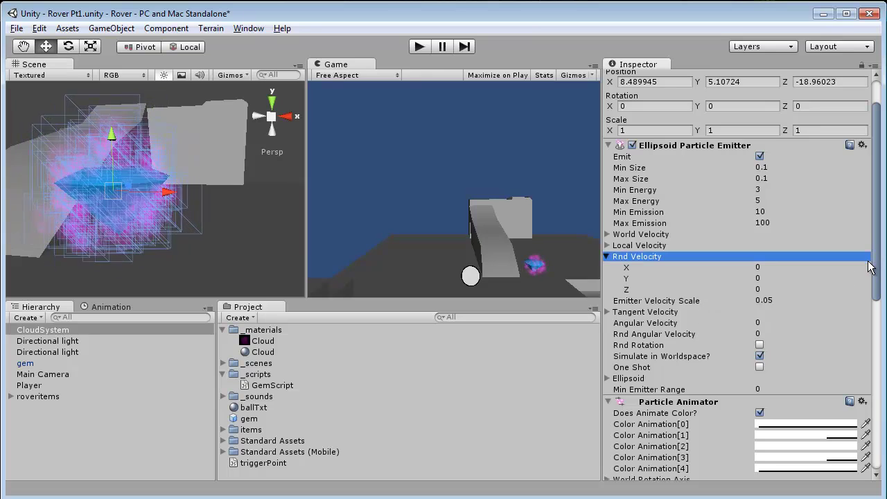
scroll(780, 178, "down", 2)
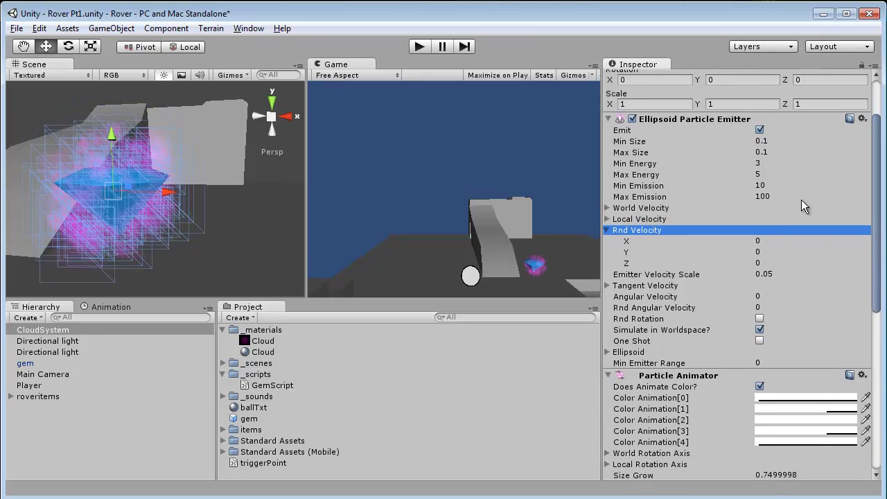
left_click(700, 197)
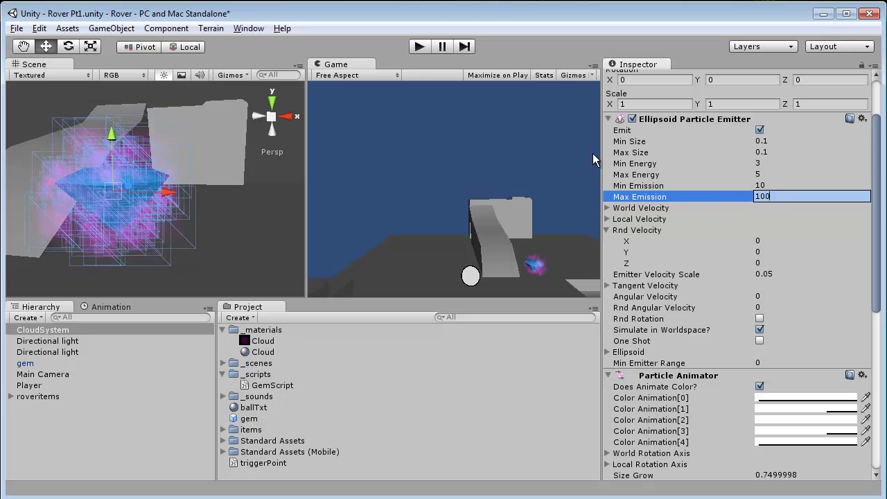
key("BackSpace")
key("BackSpace")
key("BackSpace")
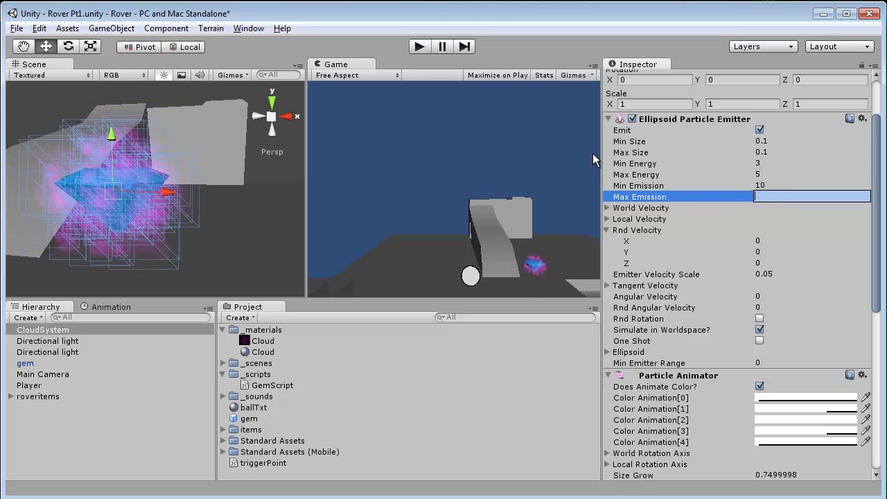
type("20")
key("Return")
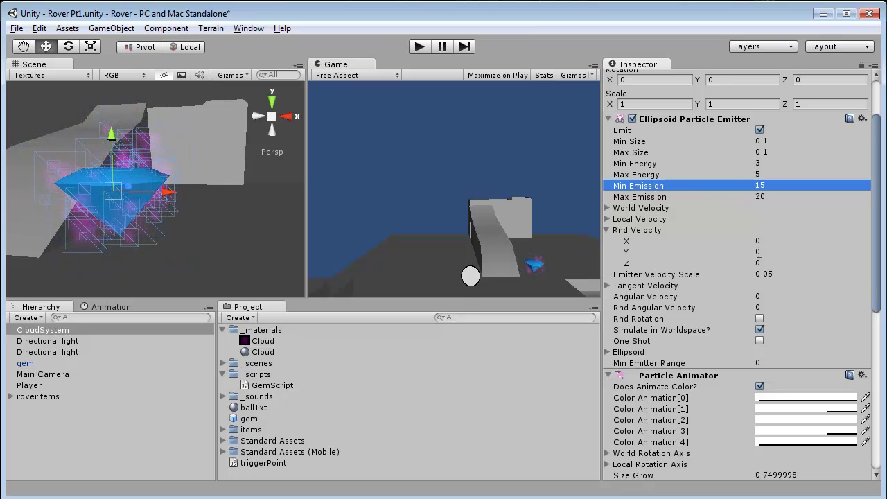
Set the Ellipsoid Particle Emitter's Min Size to 0.19 and Max Size to 0.2.
left_click(665, 145)
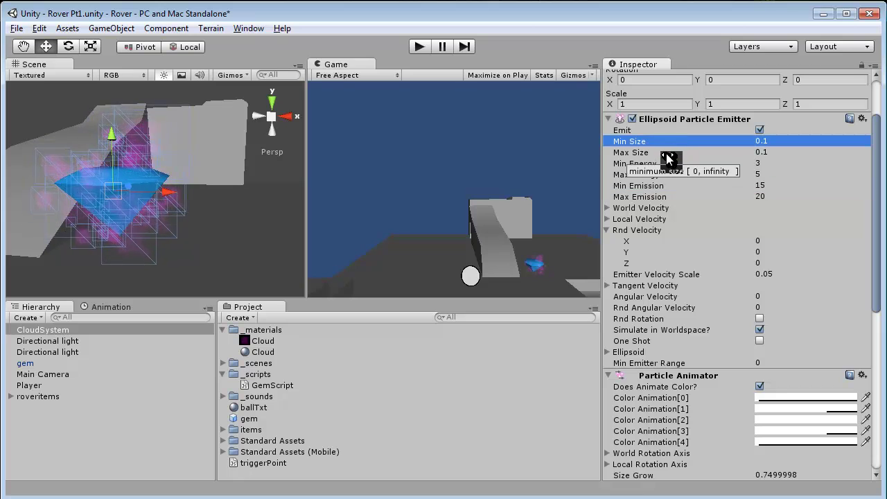
left_click_drag(666, 154, 673, 154)
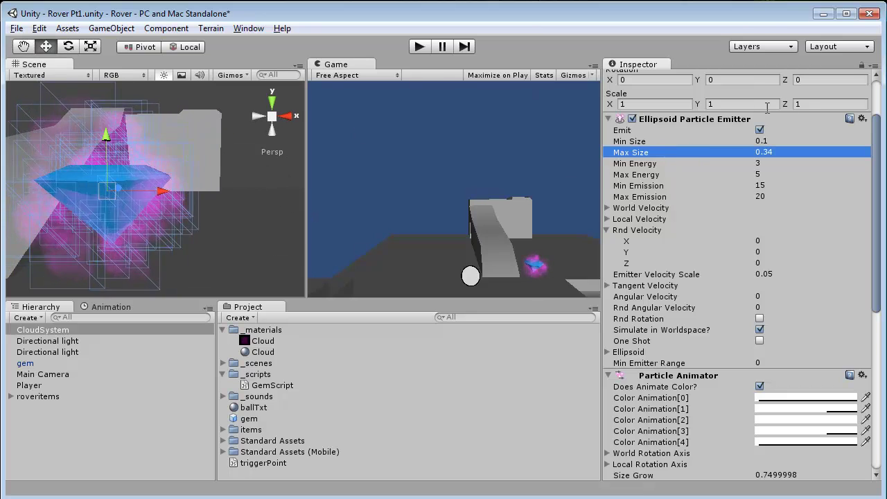
left_click(734, 143)
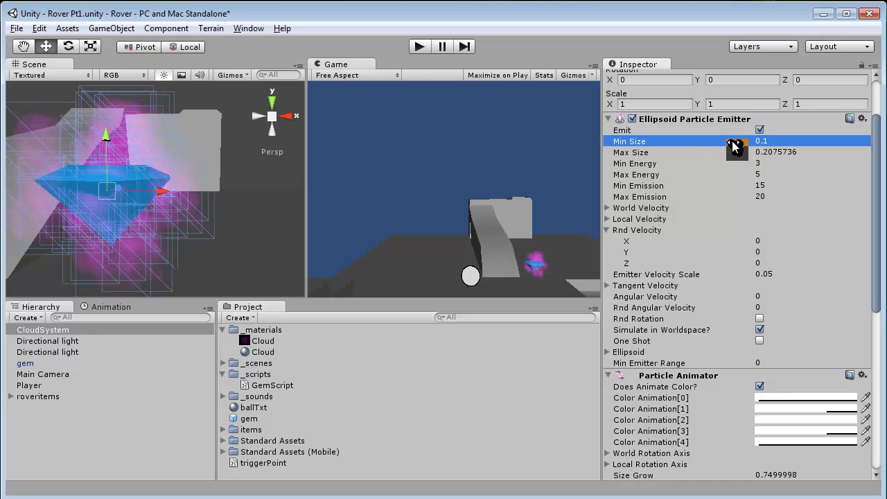
left_click_drag(739, 156, 735, 158)
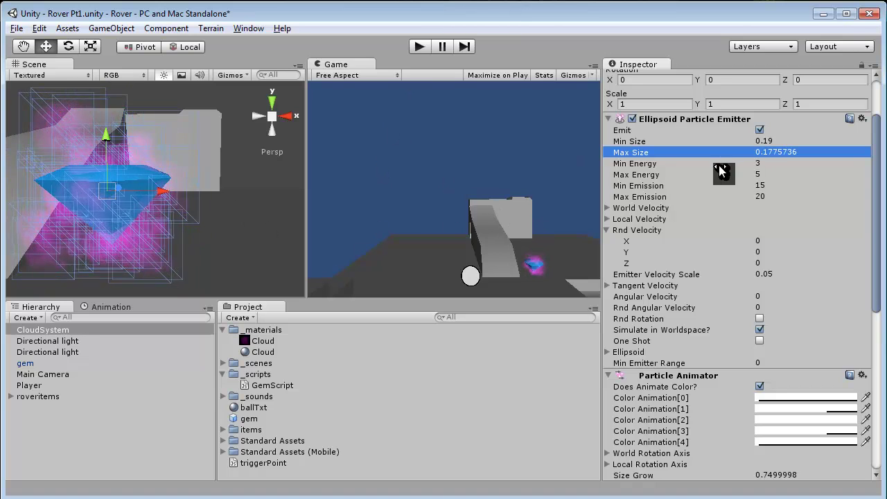
left_click_drag(696, 147, 696, 161)
left_click(774, 162)
left_click(778, 153)
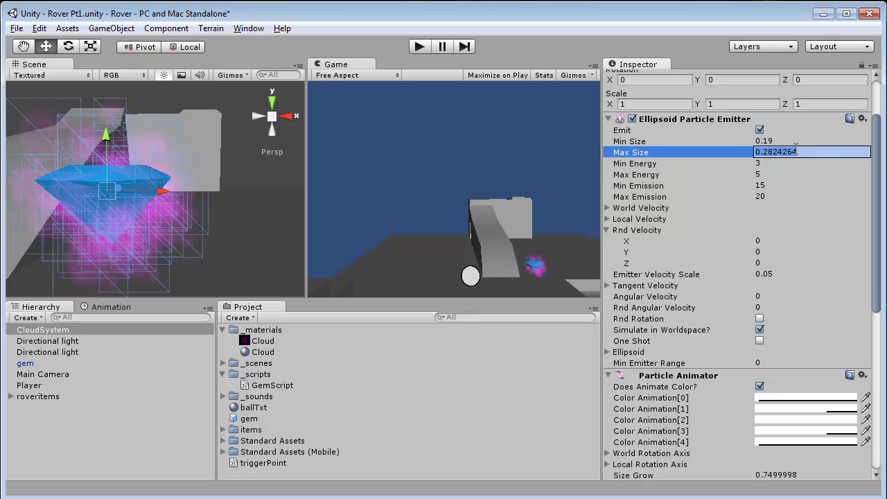
type(".0.2")
key("Return")
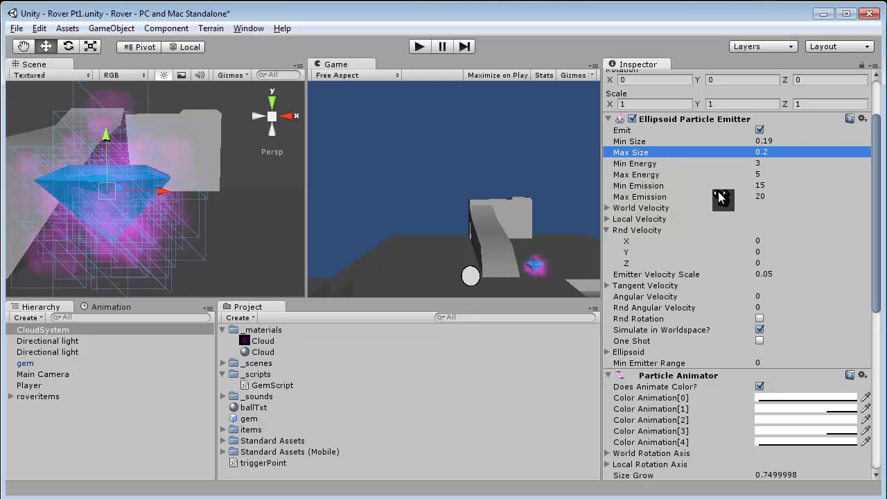
Move CloudSystem slightly along the Z axis to about -18.8 to adjust its placement around the gem.
scroll(877, 266, "down", 4)
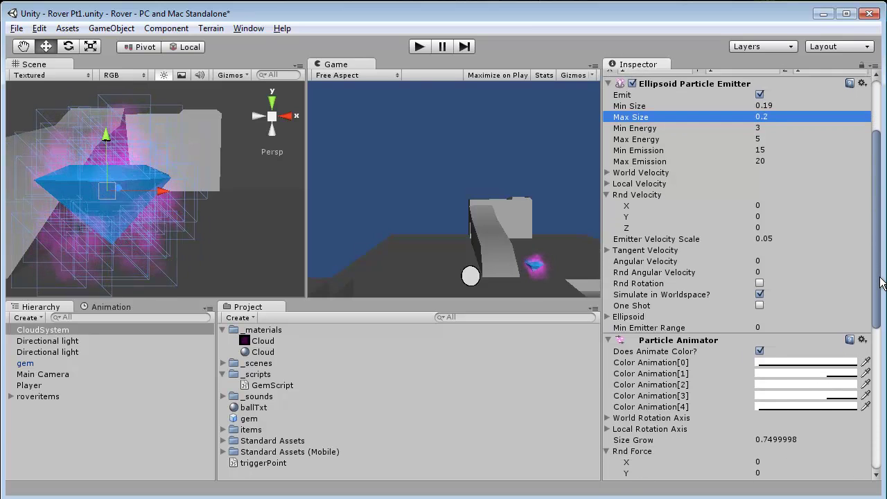
scroll(871, 239, "down", 3)
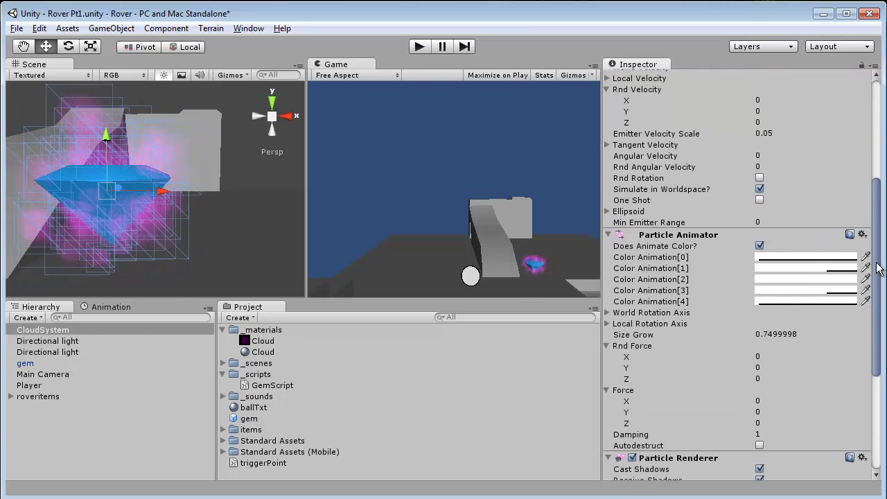
left_click_drag(201, 177, 213, 230, "alt")
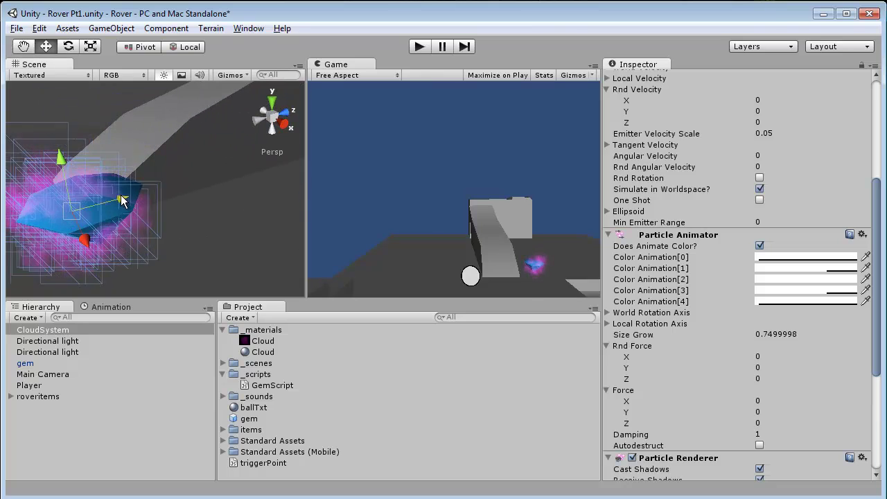
left_click(253, 118)
left_click_drag(197, 174, 175, 192, "alt")
middle_click_drag(221, 159, 265, 143)
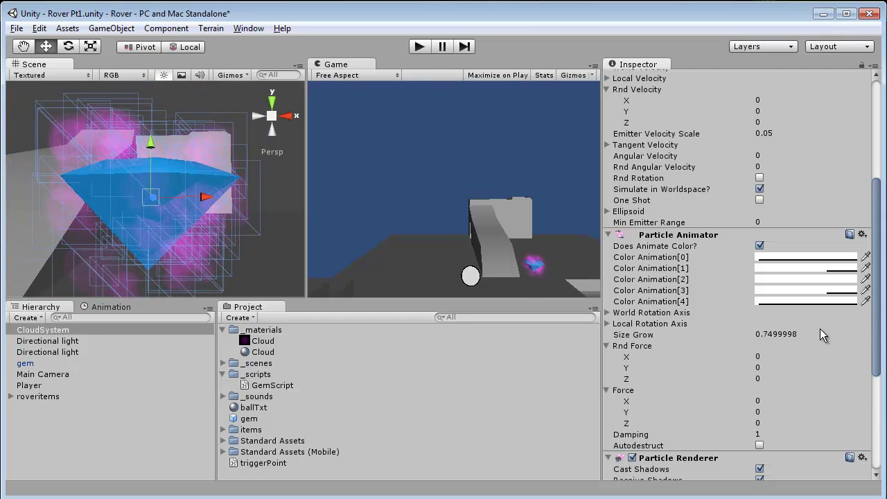
Reduce the Particle Animator's Size Grow to about 0.55.
left_click_drag(736, 335, 718, 340)
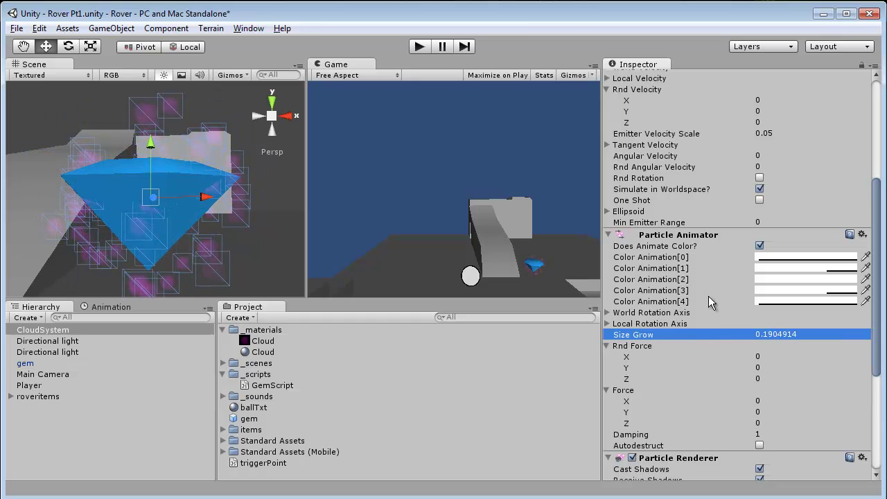
left_click_drag(699, 339, 714, 344)
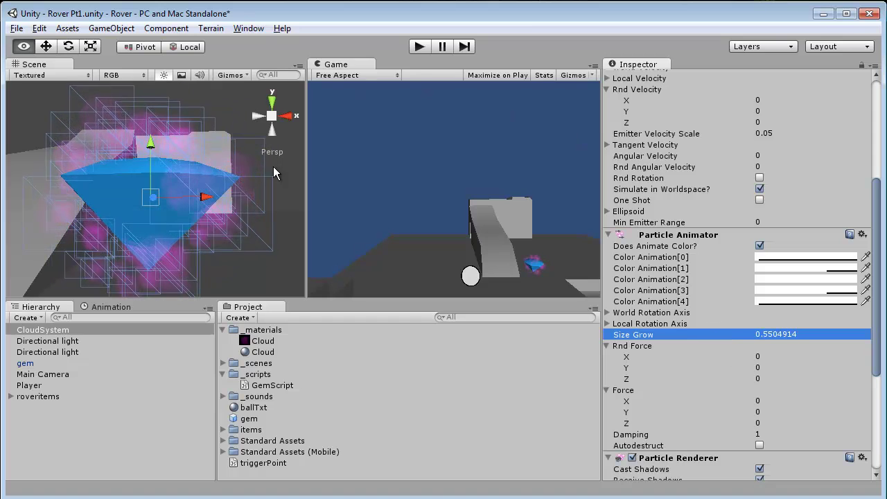
left_click_drag(275, 178, 253, 185, "alt")
scroll(700, 201, "up", 5)
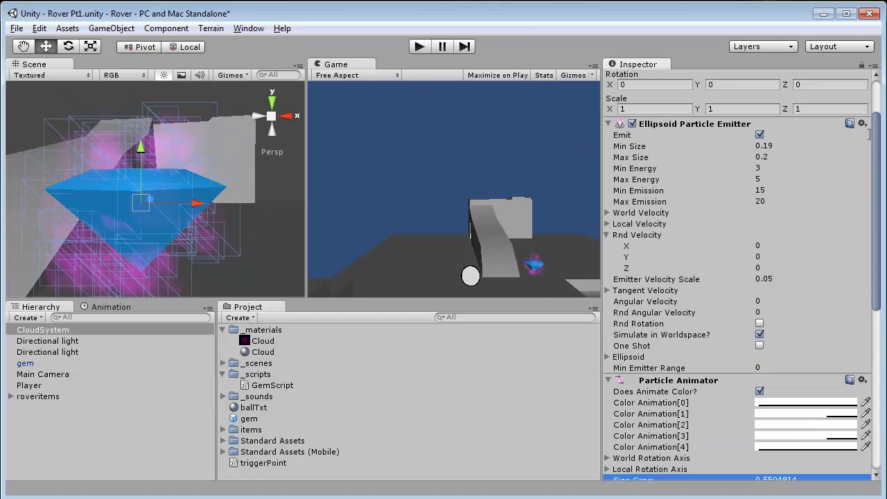
left_click(644, 203)
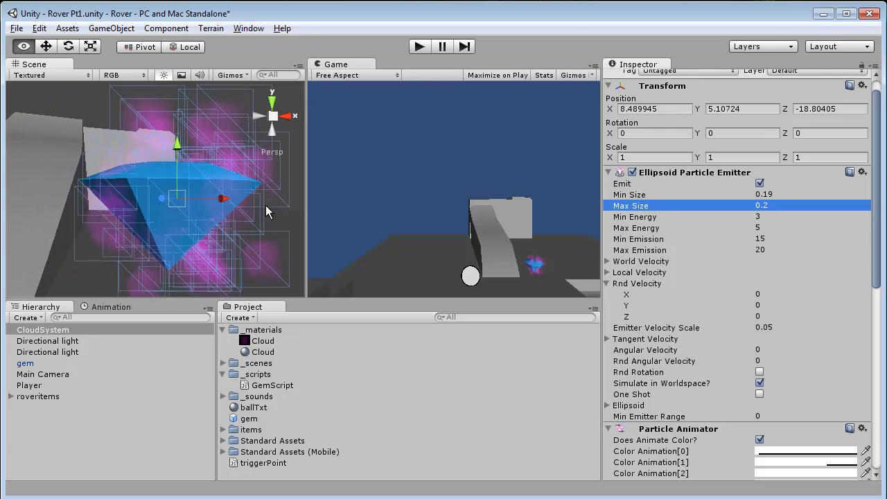
Set the Particle Animator's Rnd Force to about 0.16 in X, 0.48 in Y and 0.39 in Z.
left_click_drag(877, 243, 882, 307)
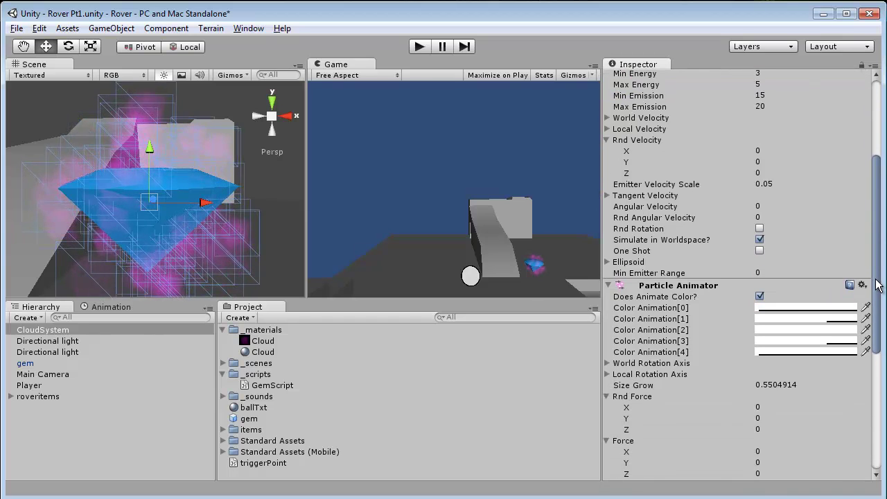
scroll(849, 309, "down", 3)
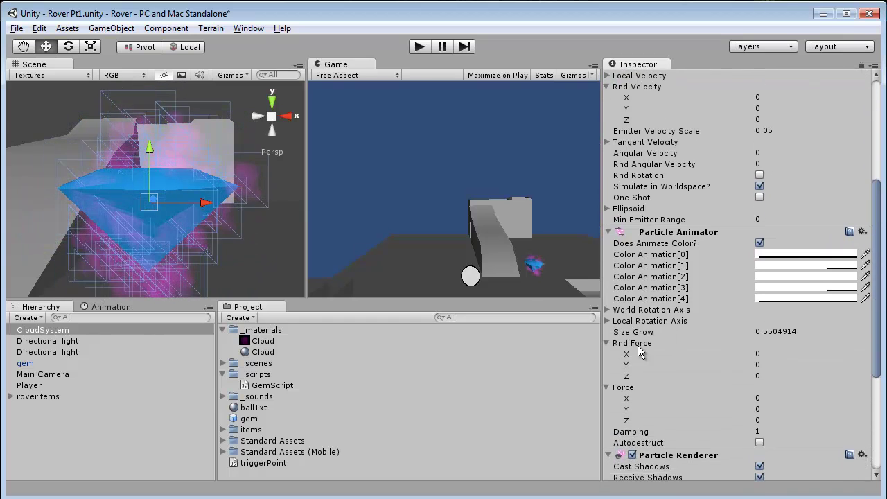
left_click(721, 365)
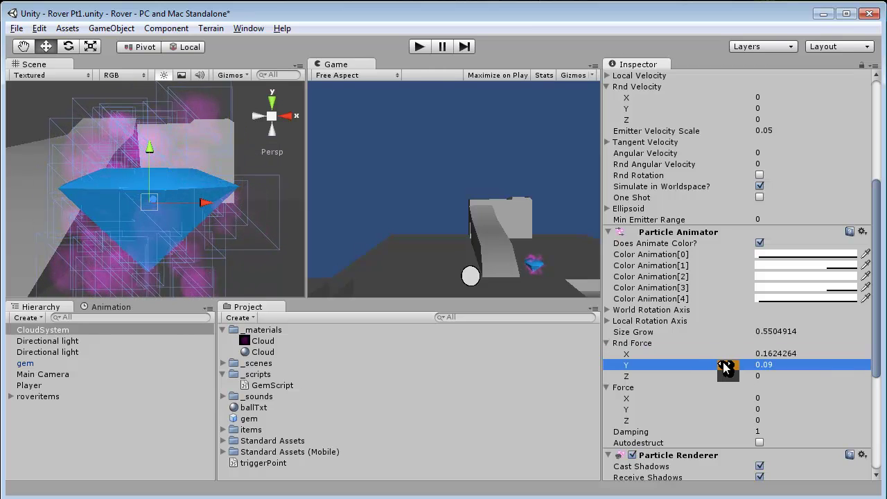
left_click(718, 377)
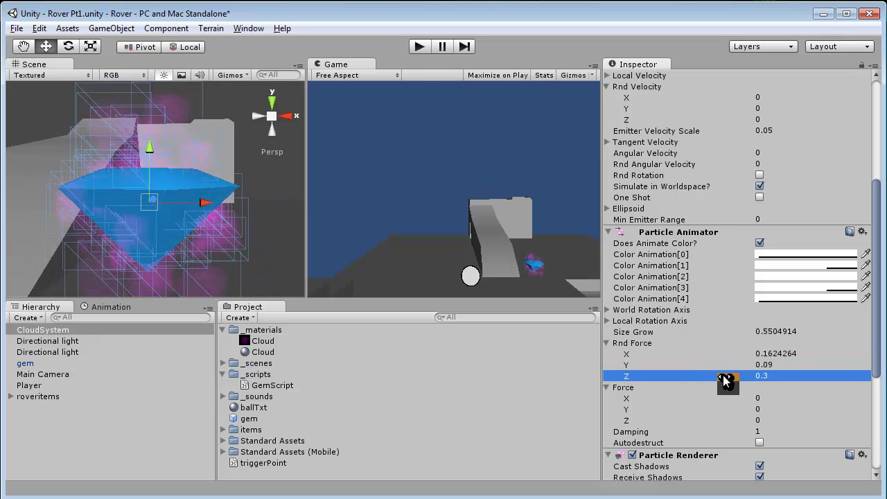
left_click_drag(721, 368, 728, 368)
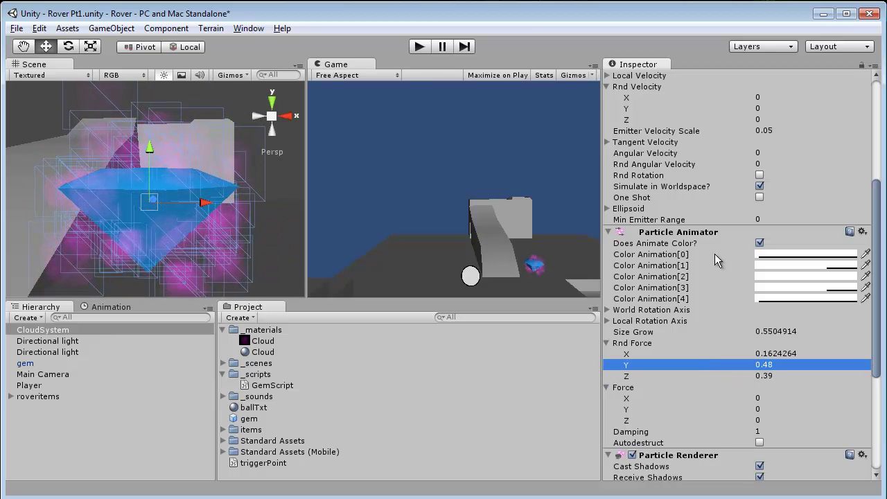
left_click_drag(880, 349, 881, 386)
scroll(824, 153, "up", 5)
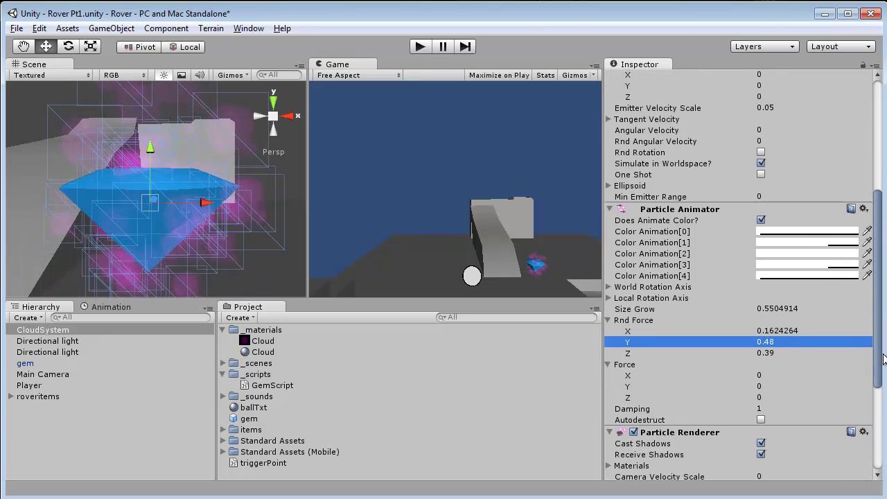
scroll(877, 291, "up", 4)
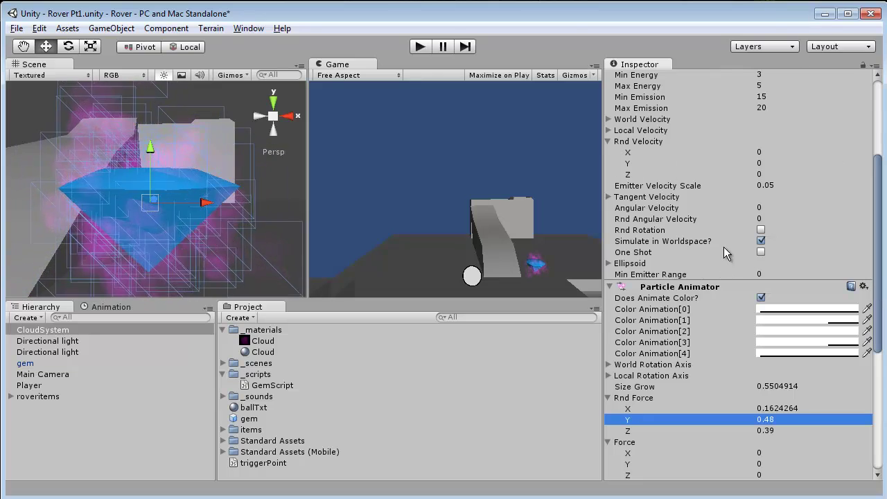
Enable Rnd Rotation on the Ellipsoid Particle Emitter and raise CloudSystem slightly along Y to about 5.22.
left_click(761, 230)
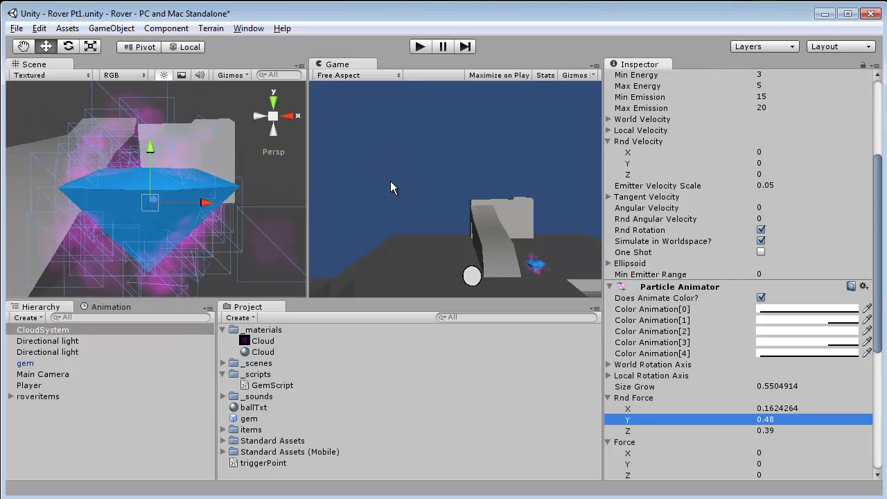
left_click_drag(178, 180, 193, 221, "alt")
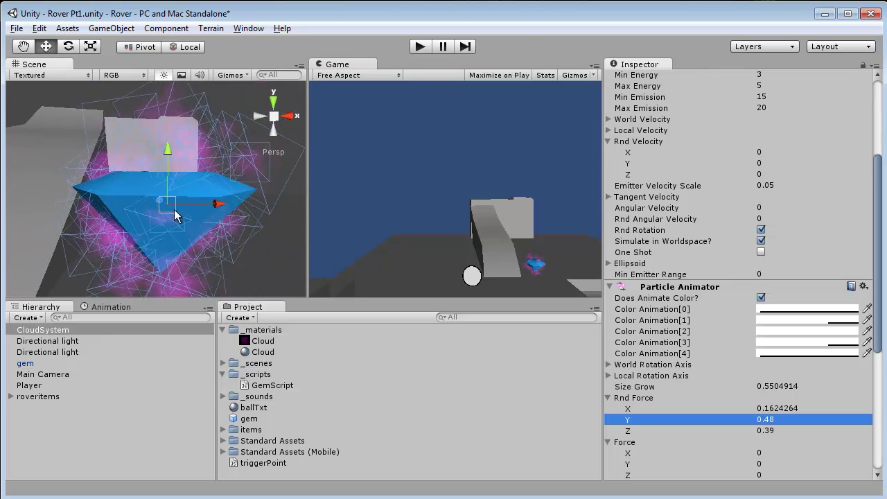
left_click_drag(168, 155, 169, 144)
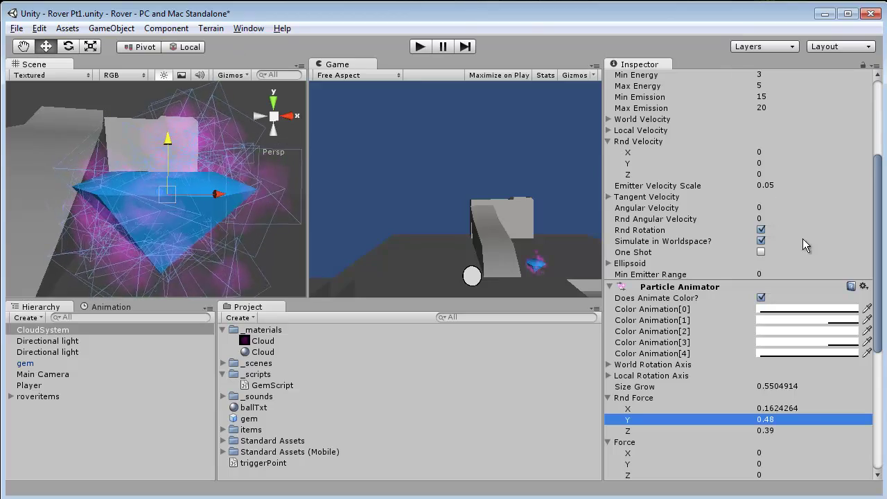
Set the emitter's Rnd Velocity to 0.03 in X, 0.18 in Y and about 0.4 in Z.
left_click_drag(879, 229, 879, 187)
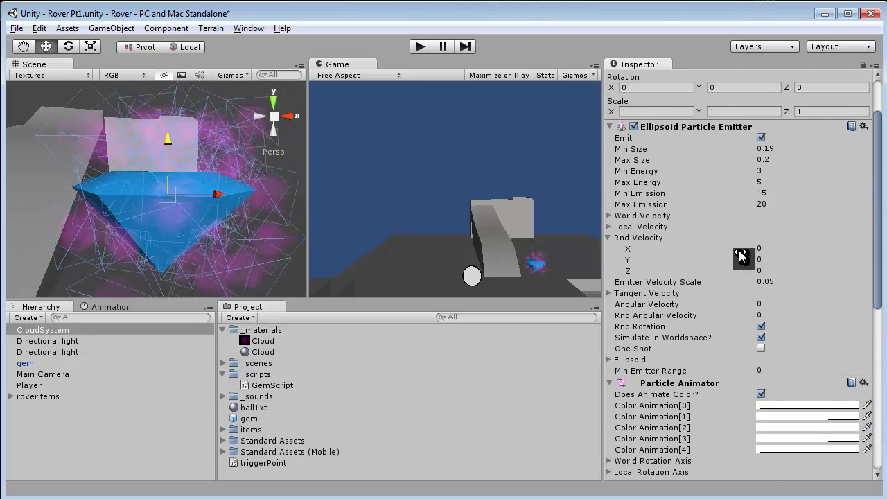
left_click_drag(749, 253, 747, 255)
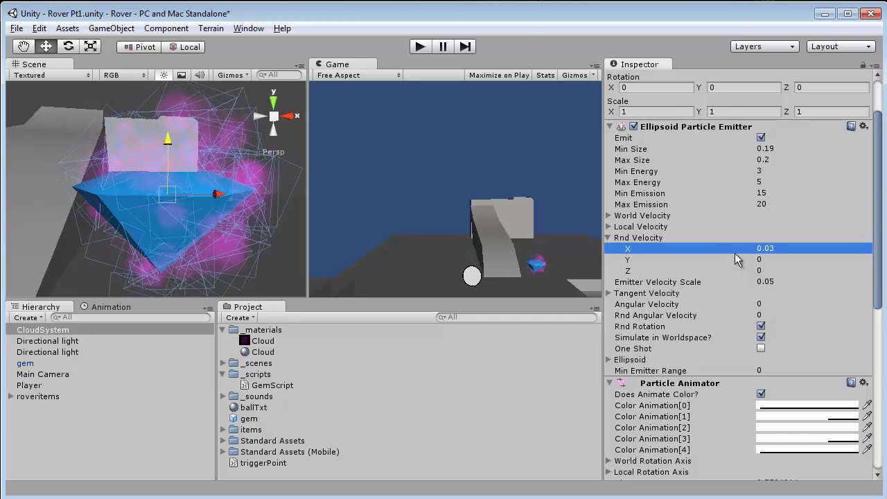
left_click_drag(734, 269, 753, 278)
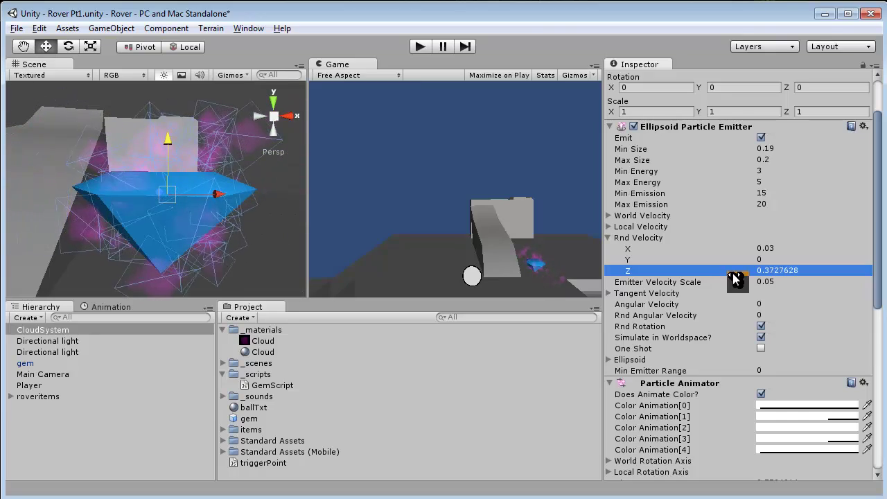
left_click_drag(729, 263, 739, 265)
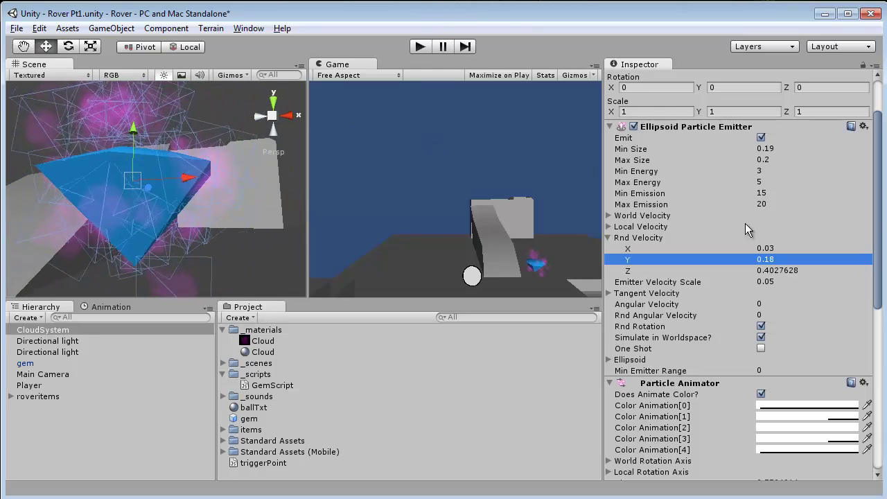
Try a Min Size of 0.22 and a Max Size of about 0.24 on the Ellipsoid Particle Emitter.
scroll(877, 249, "up", 3)
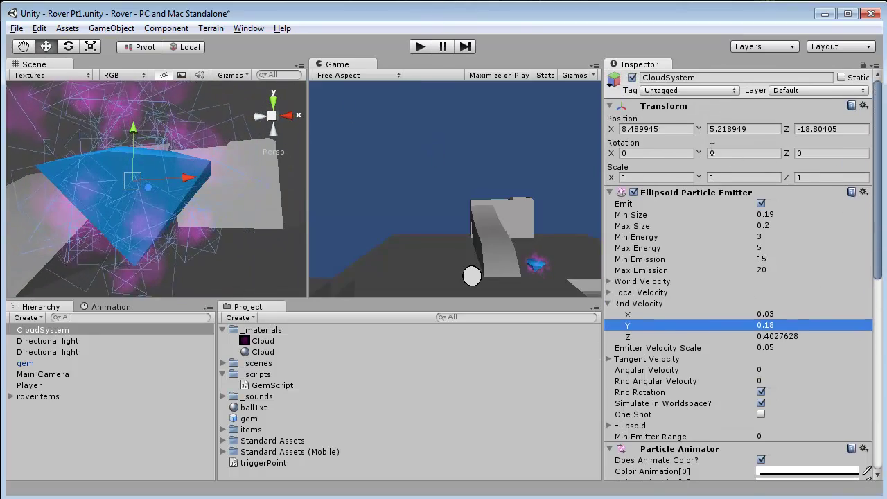
left_click_drag(646, 218, 655, 219)
left_click(654, 228)
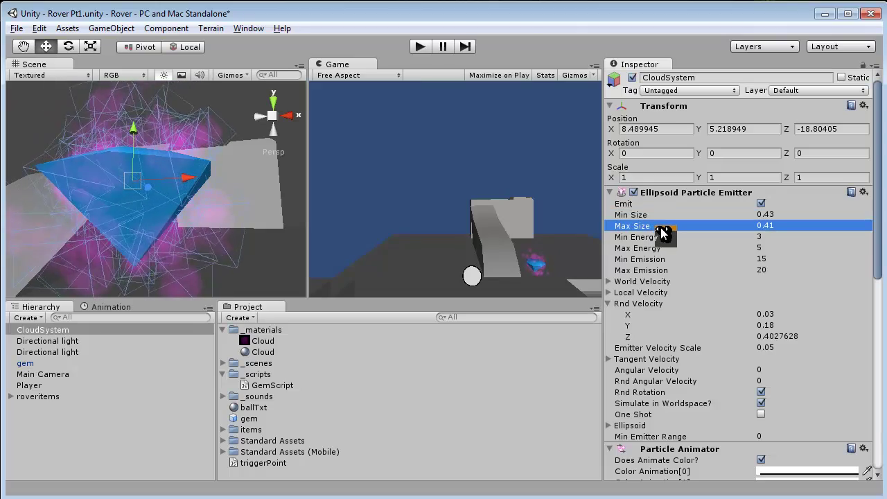
left_click_drag(664, 218, 666, 230)
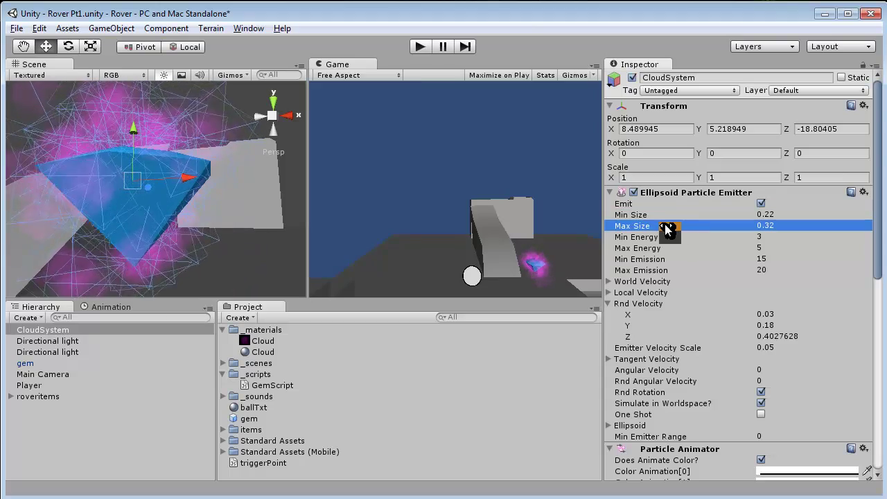
left_click(672, 220)
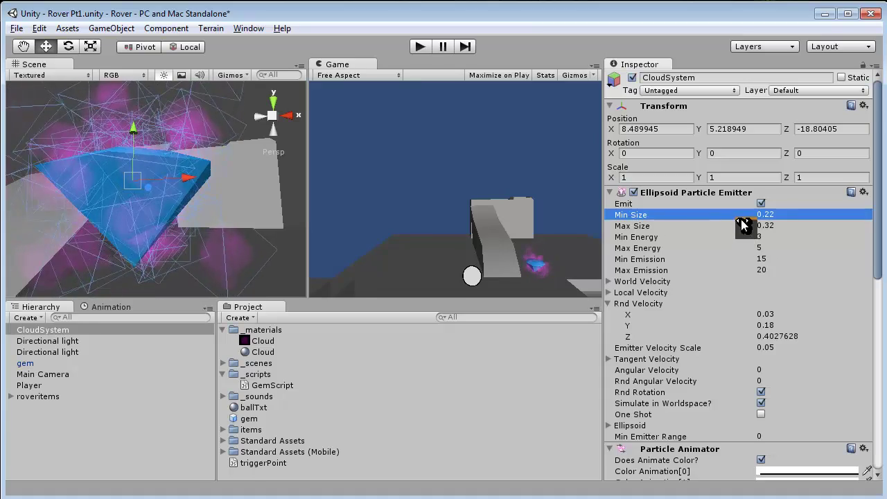
left_click(719, 228)
left_click_drag(714, 232, 717, 231)
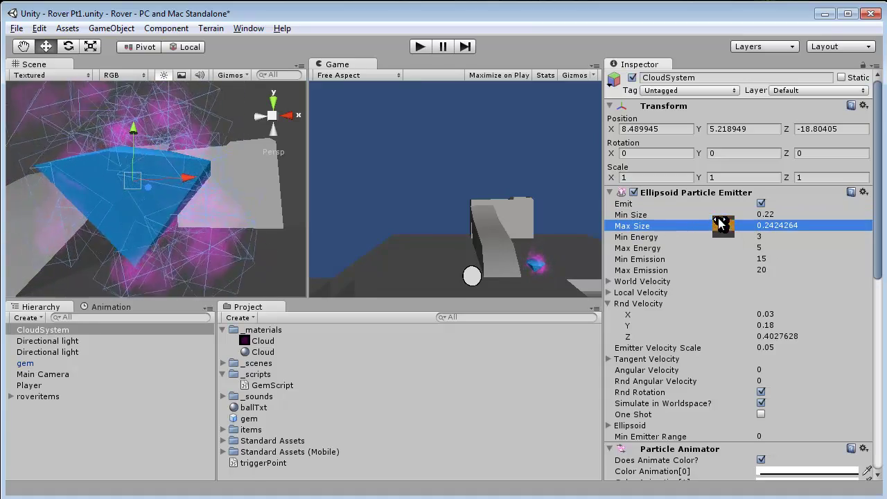
left_click_drag(167, 206, 190, 221, "alt")
scroll(187, 205, "down", 5)
left_click_drag(186, 188, 164, 156, "alt")
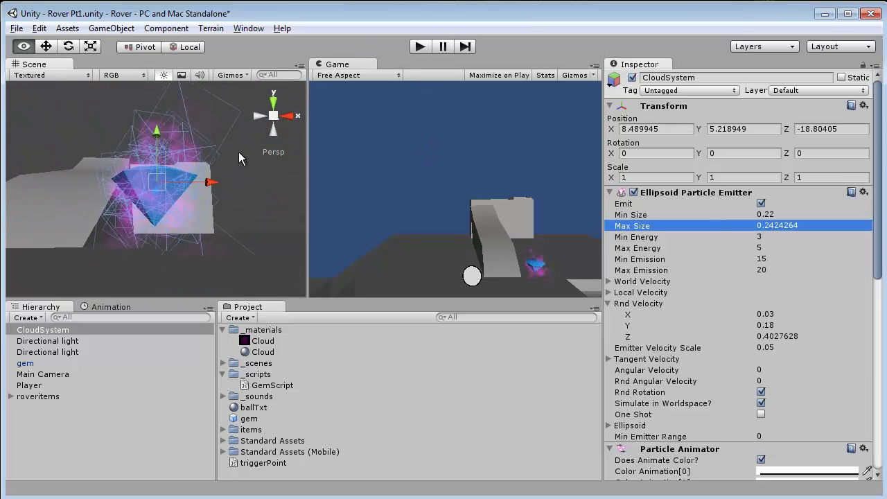
Reduce the emitter's Min Size to about 0.1 and its Max Size to about 0.19.
left_click(750, 259)
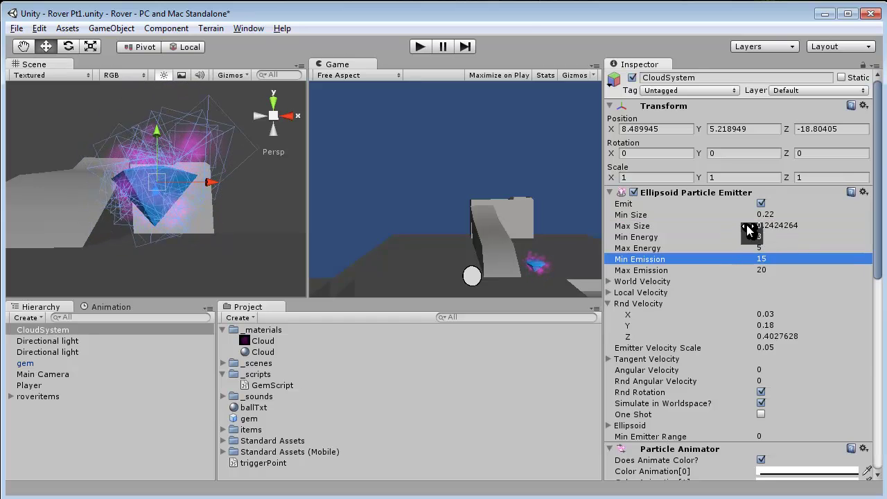
left_click(733, 231)
left_click_drag(736, 234, 734, 208)
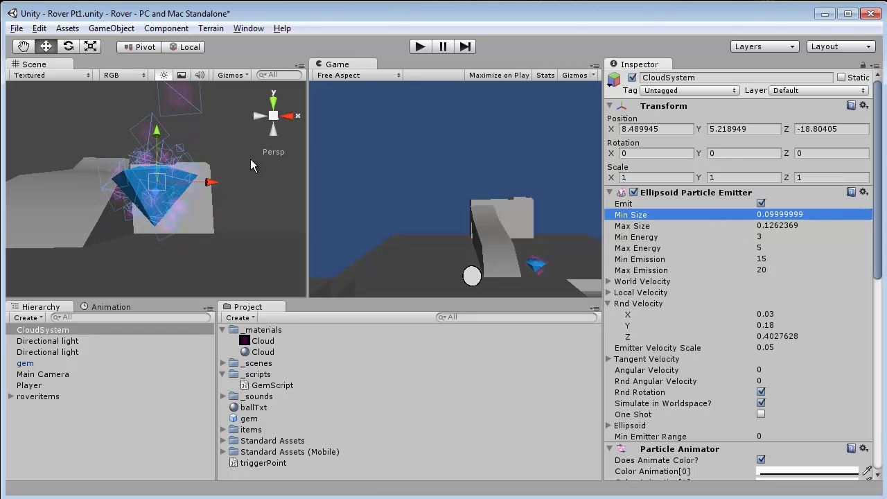
left_click_drag(182, 118, 291, 203, "alt")
left_click(697, 229)
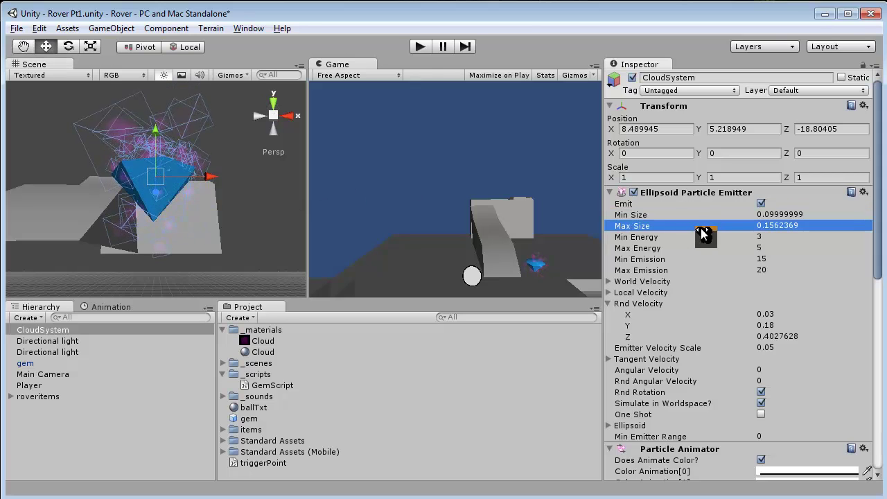
left_click_drag(703, 229, 704, 230)
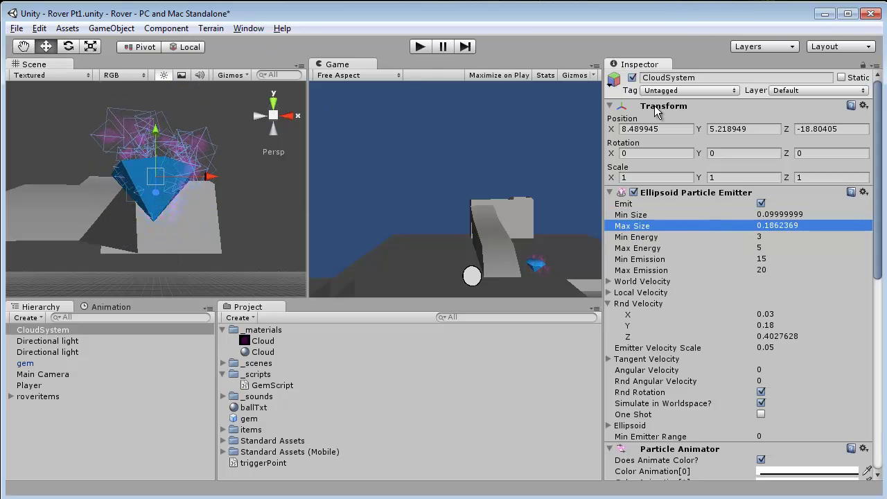
left_click_drag(151, 153, 154, 200, "alt")
right_click_drag(154, 200, 292, 133, "alt")
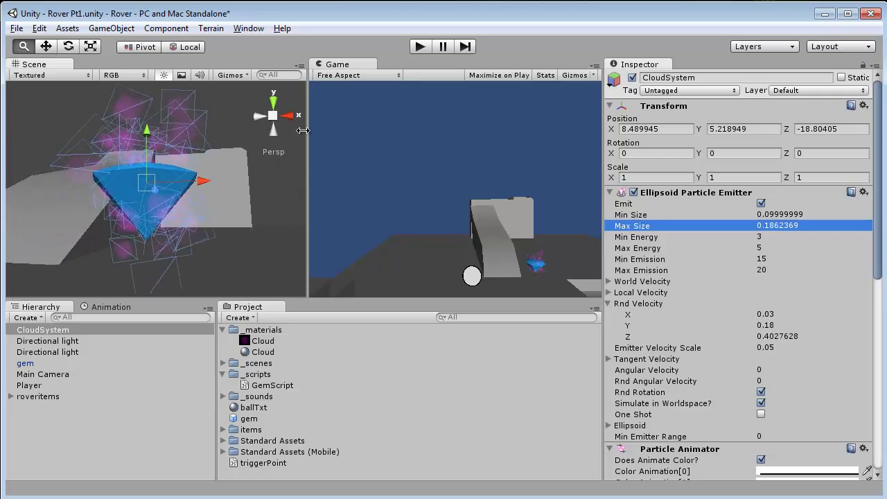
left_click_drag(135, 194, 259, 152, "alt")
left_click(775, 225)
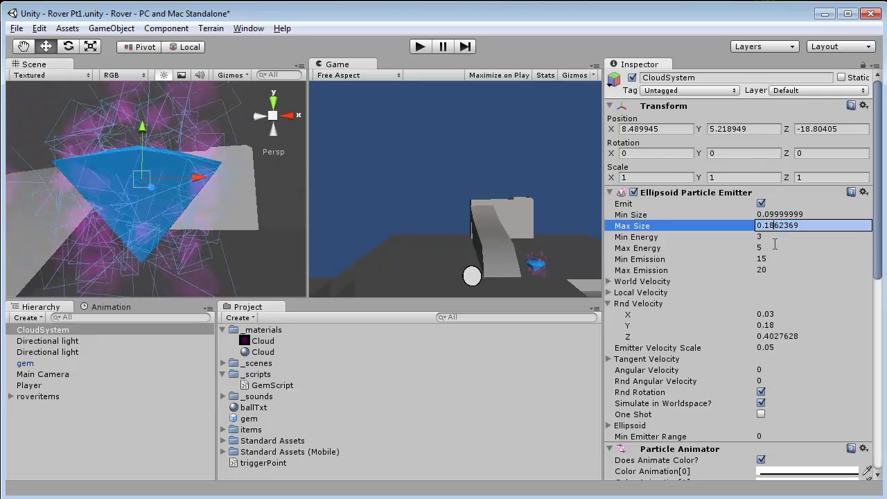
Increase the Particle Animator's Size Grow to about 0.76.
scroll(790, 334, "down", 2)
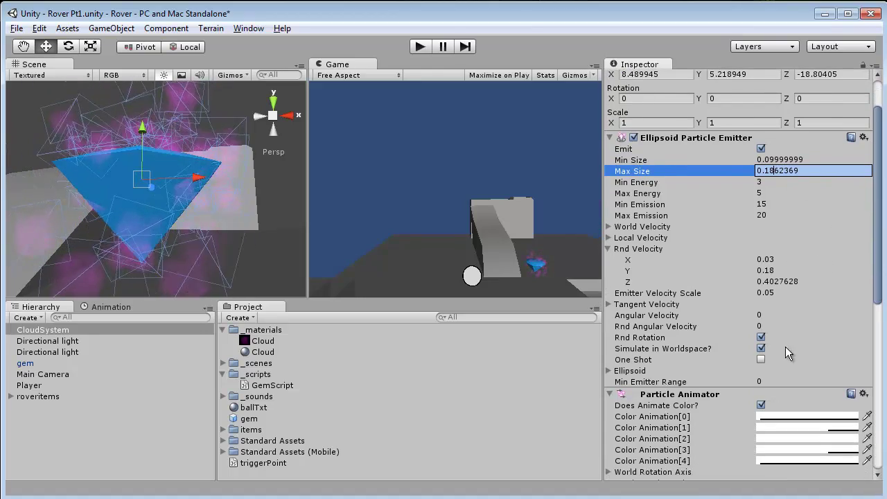
scroll(783, 347, "down", 4)
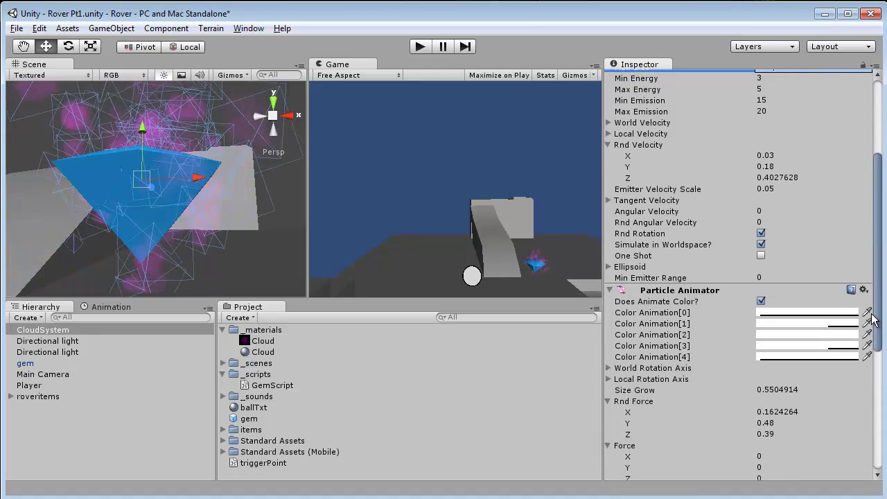
left_click_drag(737, 392, 746, 392)
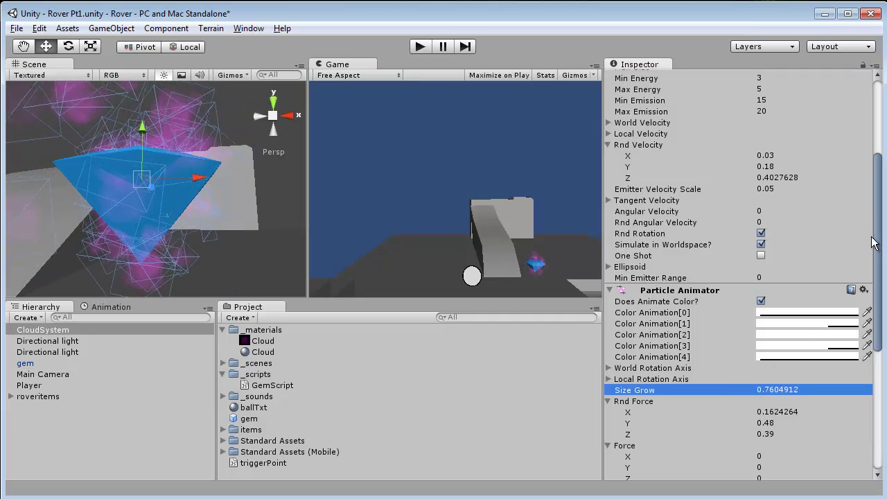
left_click_drag(878, 231, 882, 153)
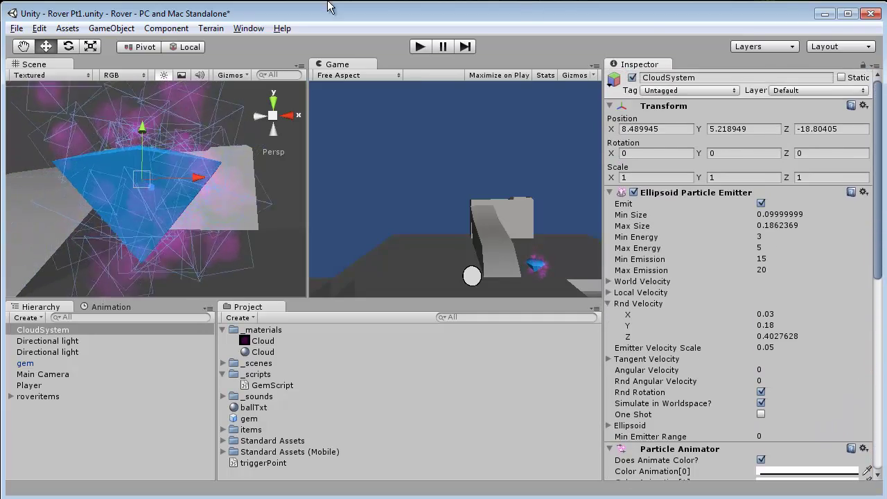
left_click_drag(176, 157, 196, 179, "alt")
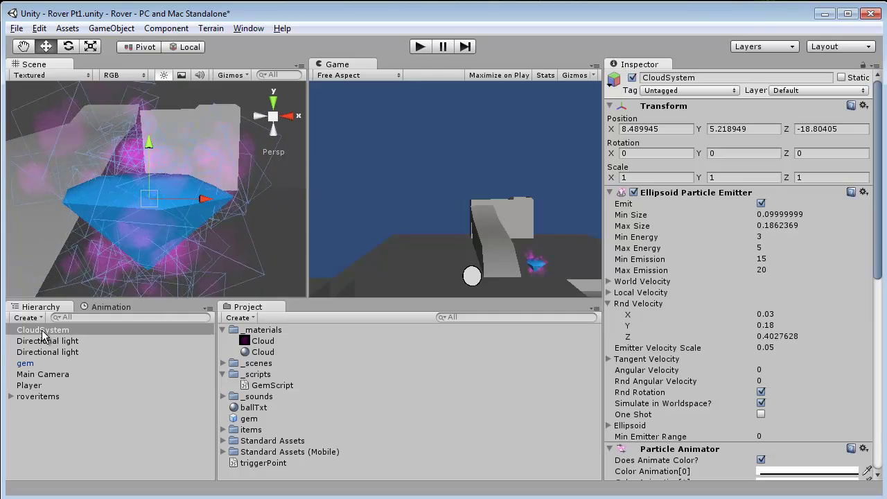
Make CloudSystem a child of the gem object, accepting the loss of the prefab connection.
left_click(27, 363)
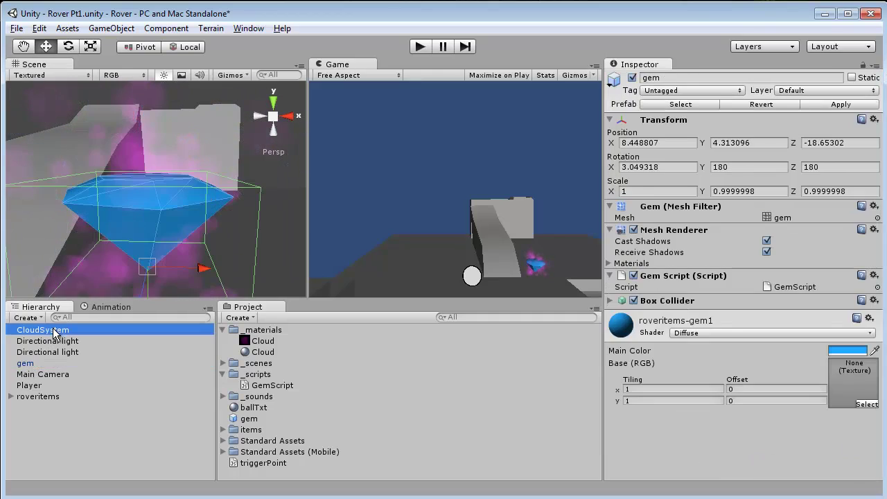
left_click_drag(56, 333, 40, 369)
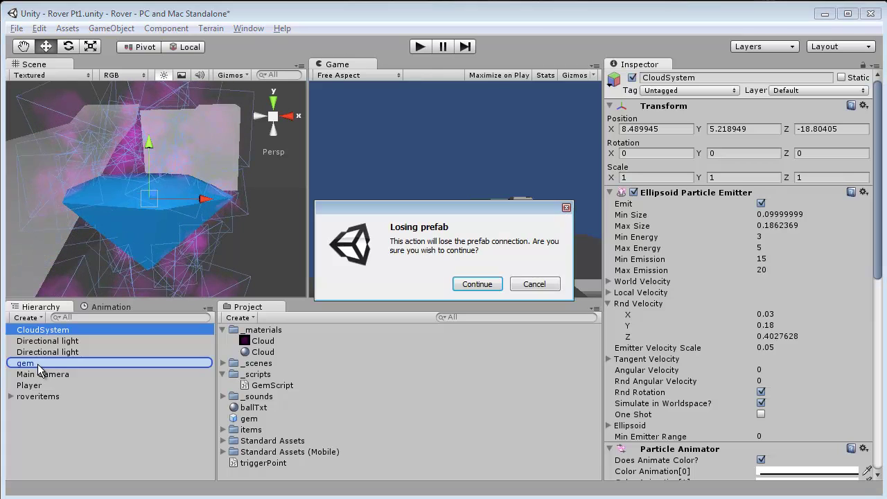
left_click(478, 285)
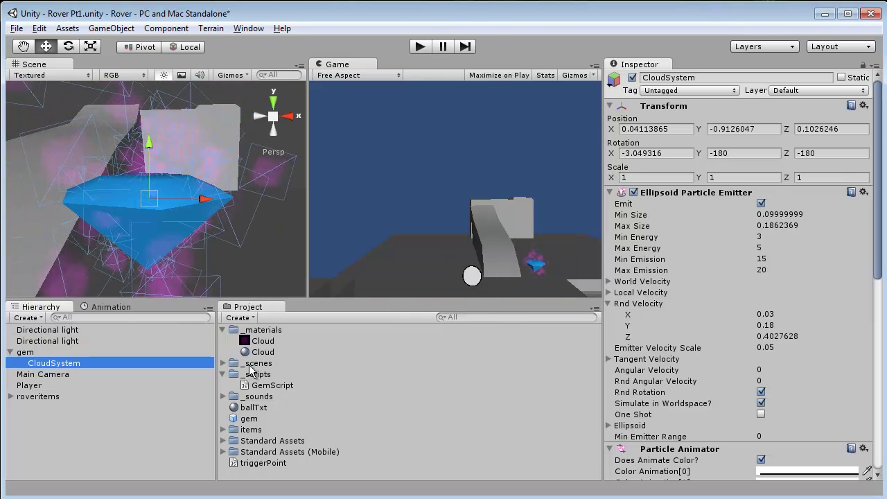
Place a second instance of the gem prefab in the scene beside the existing gem.
left_click(244, 418)
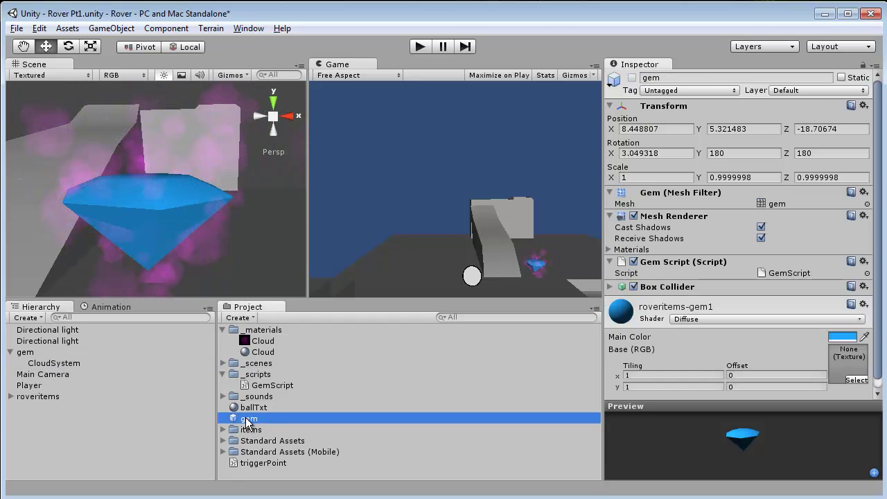
left_click_drag(247, 421, 235, 249)
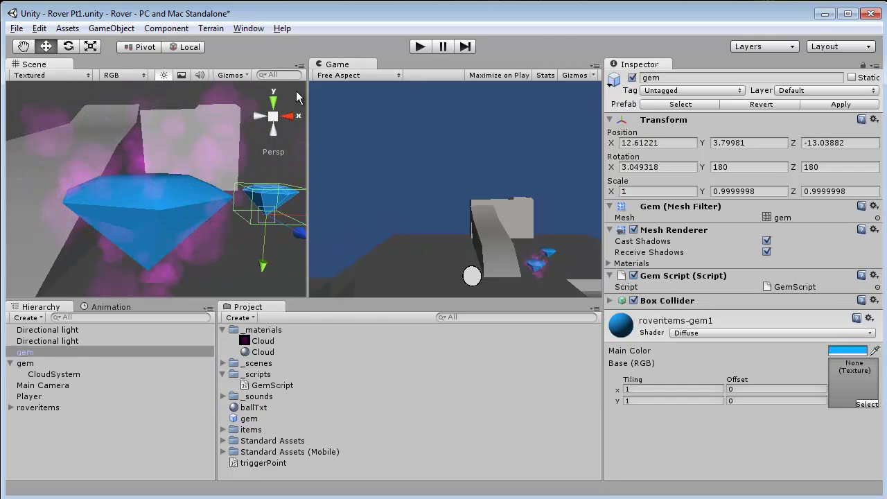
left_click_drag(258, 154, 283, 171, "alt")
Run the game briefly to test the two gems, and stop it.
left_click(420, 45)
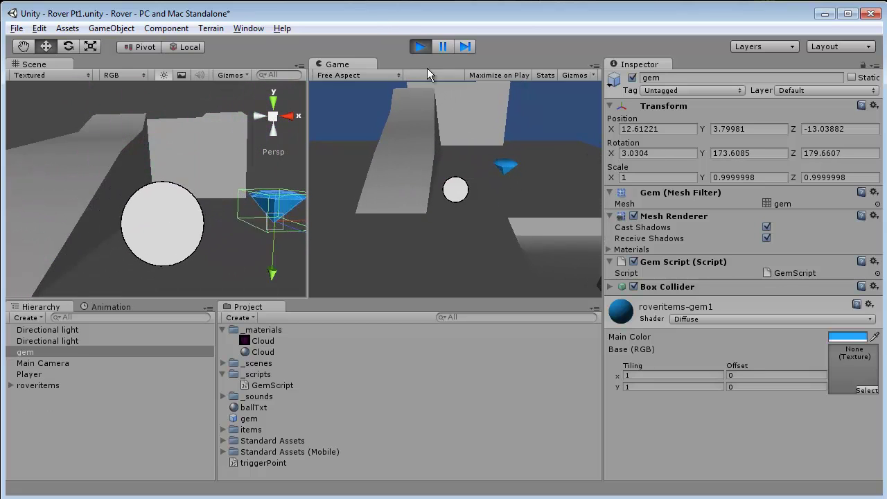
left_click(421, 47)
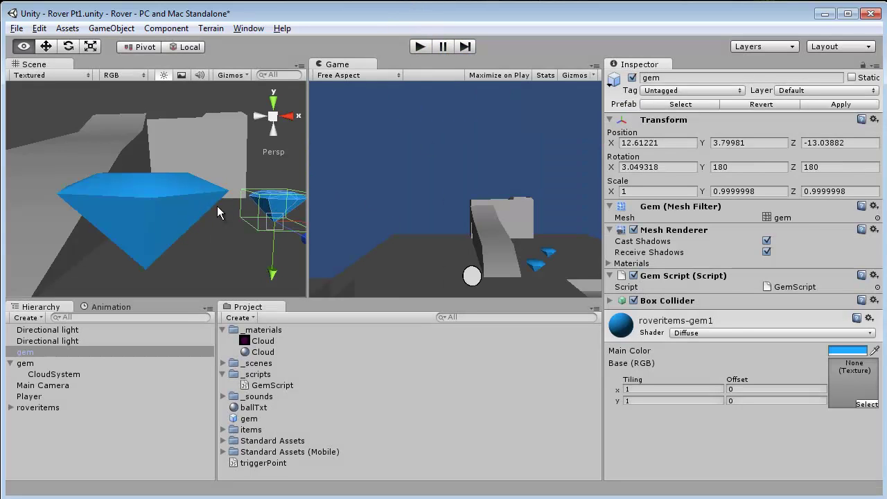
left_click_drag(216, 206, 149, 218, "alt")
Select the gem that contains CloudSystem and apply its changes to the gem prefab.
left_click(54, 374)
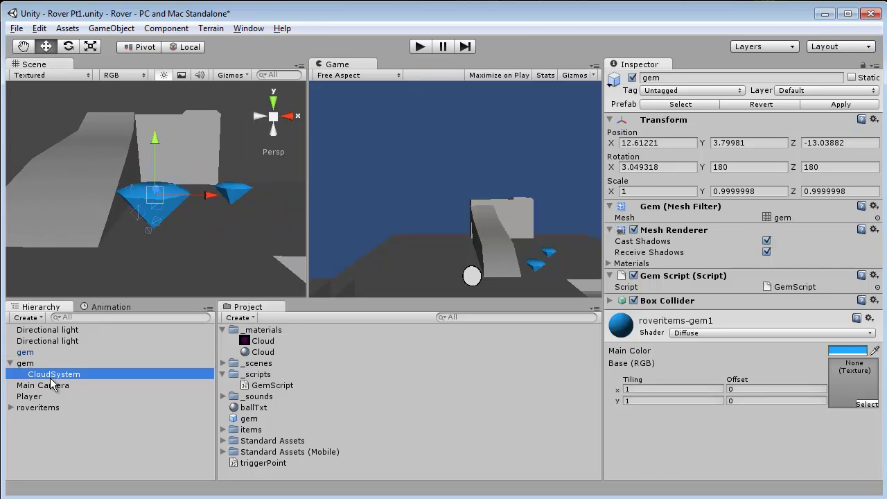
left_click(38, 364)
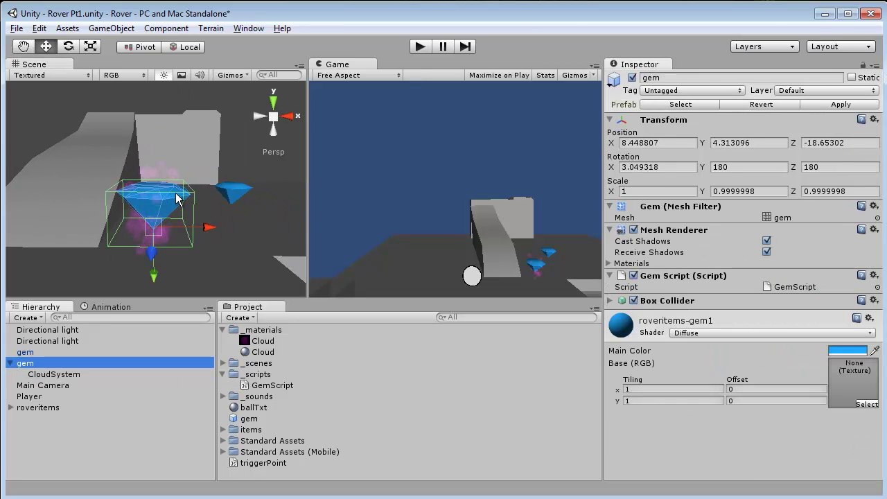
left_click(158, 208)
scroll(158, 205, "down", 3)
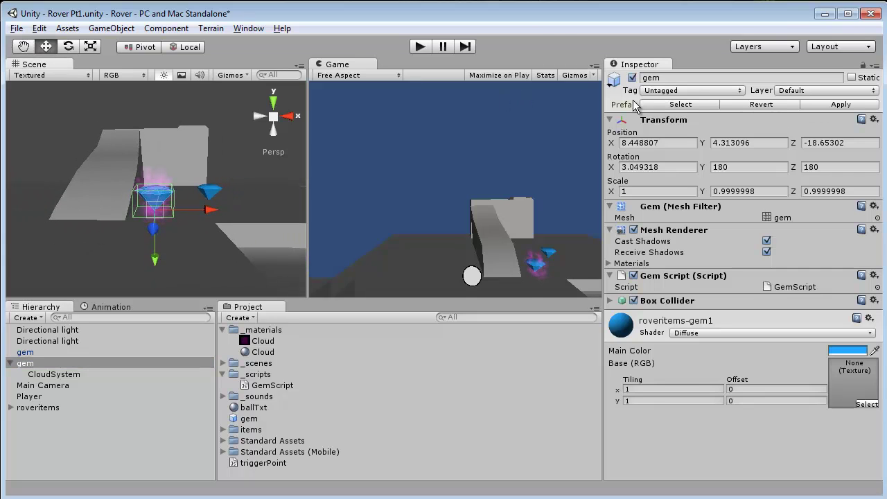
left_click(833, 101)
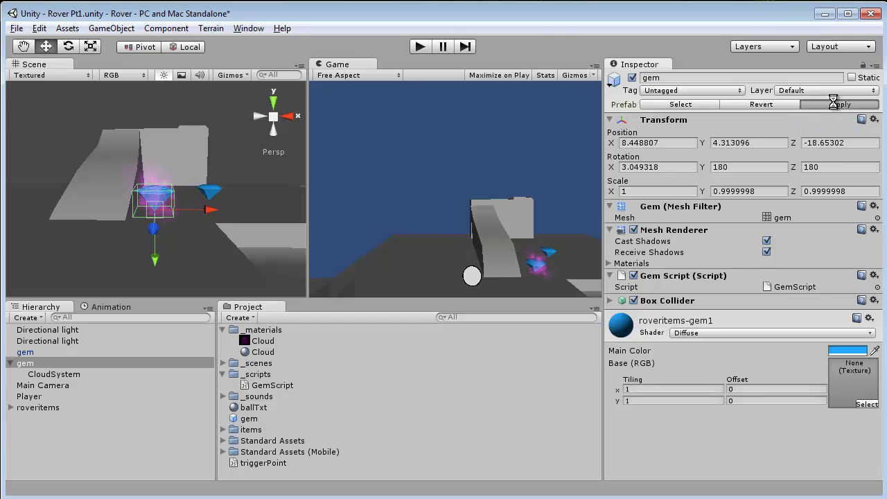
Apply the gem's changes to its prefab and inspect both gem instances in the scene for the cloud effect.
left_click(837, 104)
left_click_drag(282, 216, 194, 220, "alt")
left_click(233, 190)
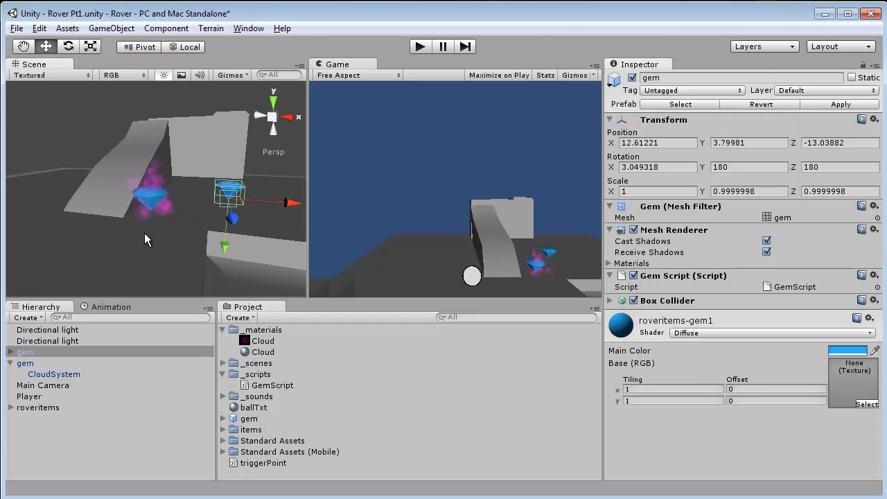
left_click(154, 192)
left_click(229, 194)
left_click(156, 199)
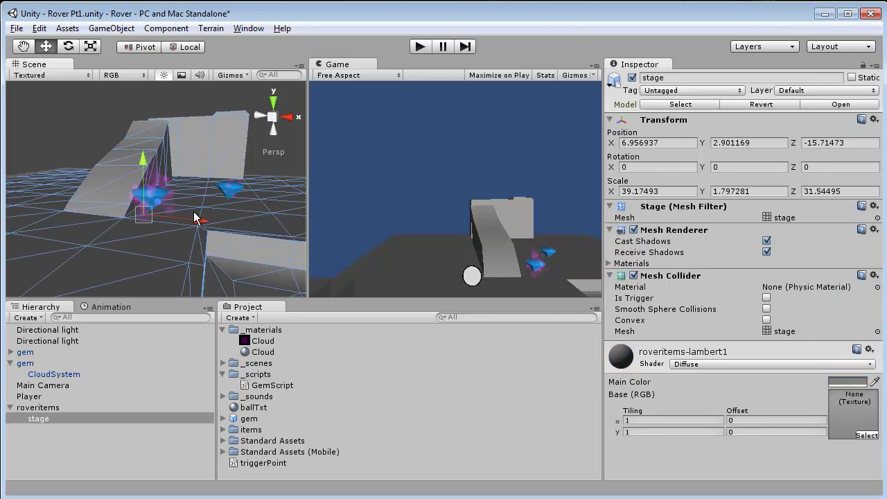
left_click(235, 188)
left_click(266, 171)
left_click(269, 170)
Run the game and roll the ball past the gems and up the ramp to watch the cloud effects.
left_click(420, 46)
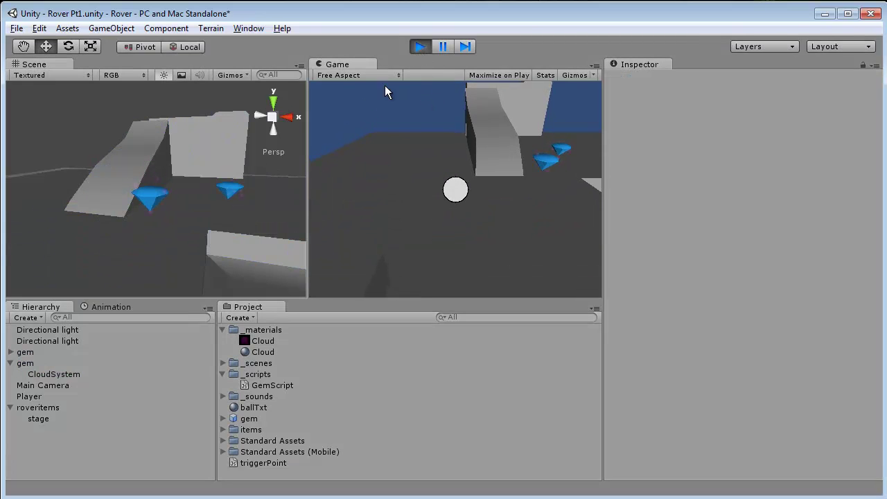
key("Right")
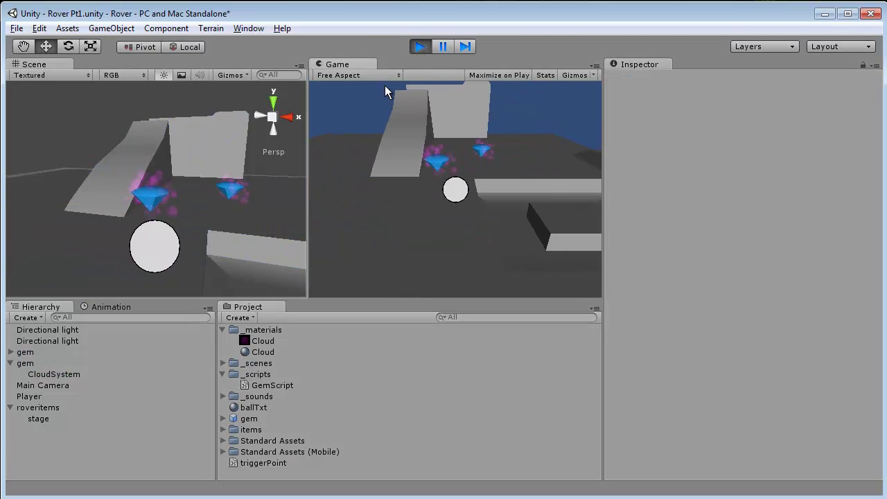
key("Left")
key("space")
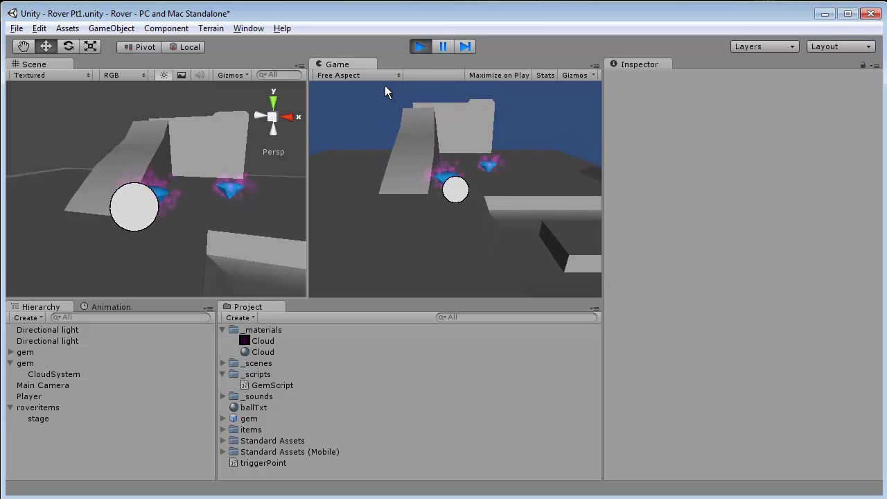
key("Up")
key("Right")
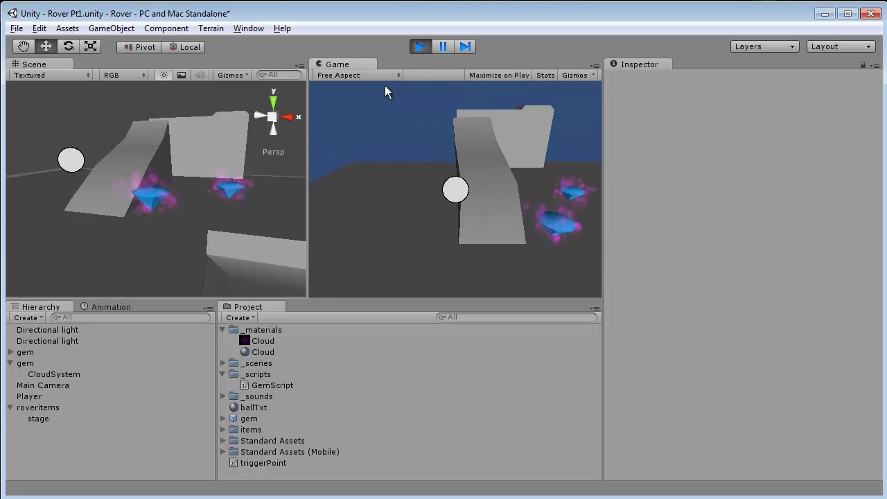
key("Up")
key("Right")
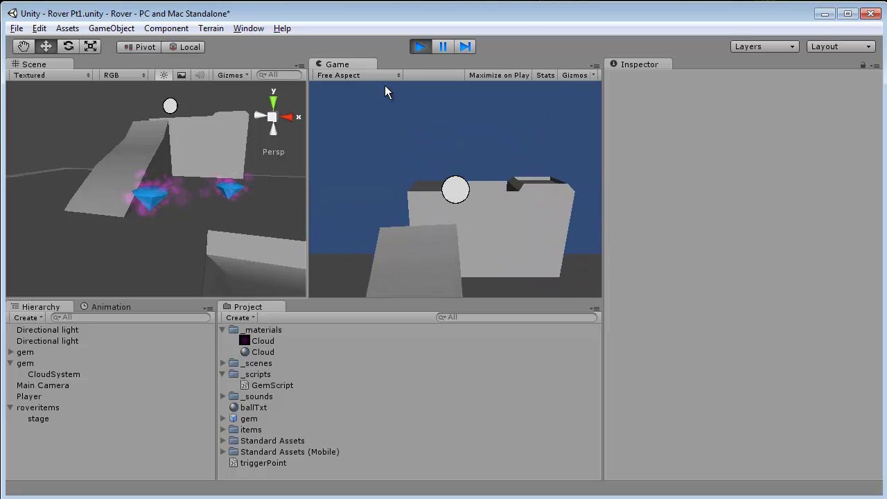
key("space")
key("Down")
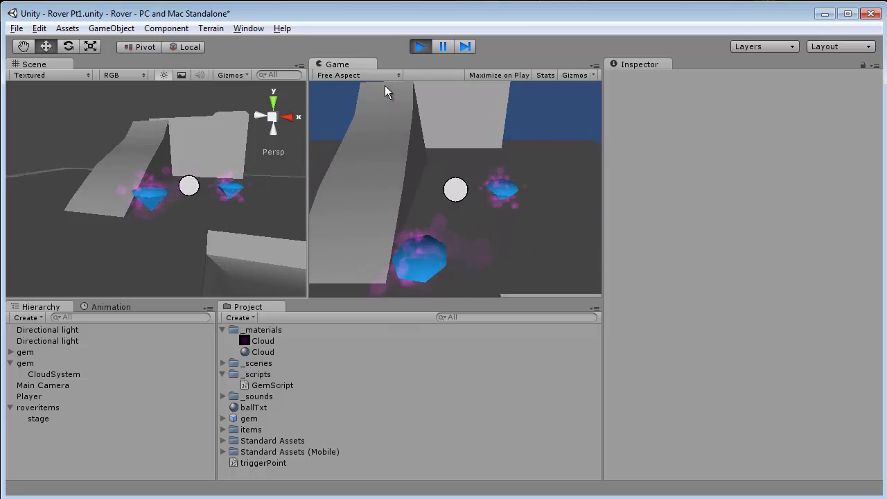
Roll the ball into both gems to collect them, and stop the game.
key("Right")
key("Down")
key("Left")
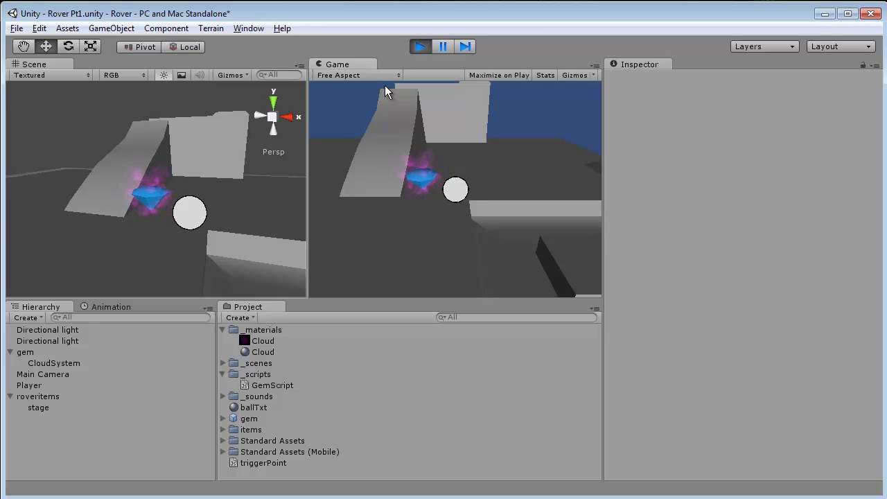
key("Left")
key("Up")
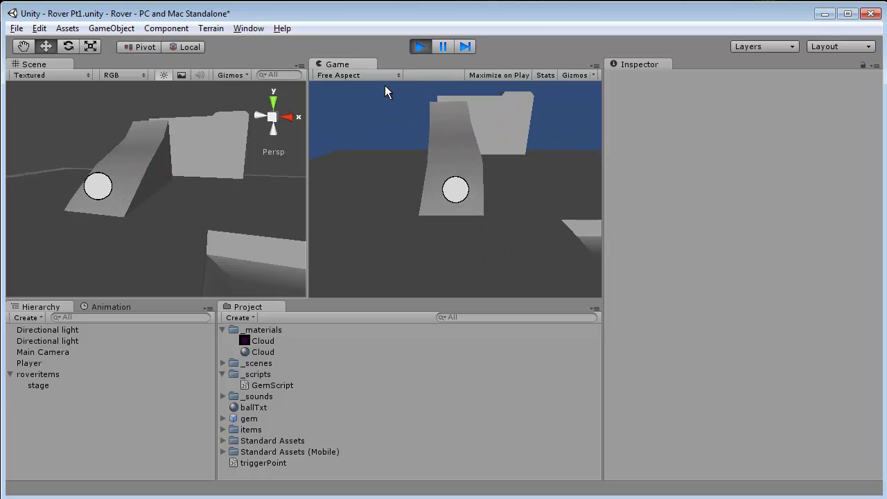
key("ctrl+p")
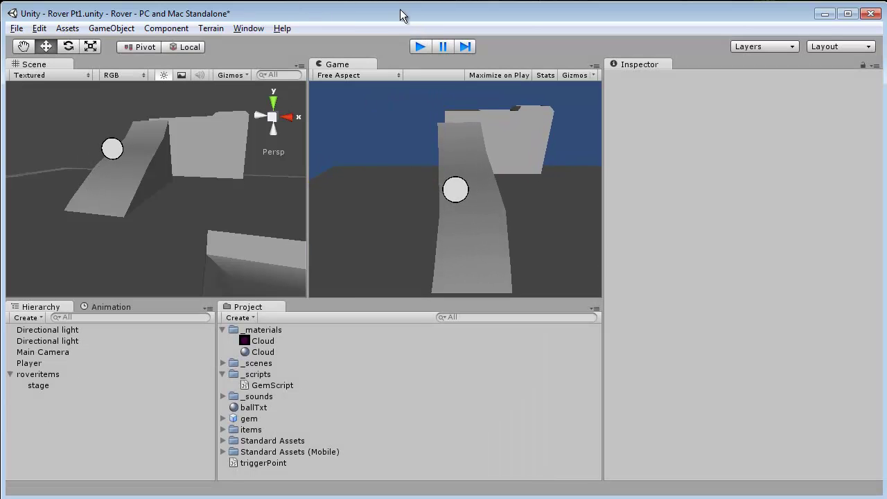
Switch to Photoshop and create a transparent 64 x 64 pixel RGB document named stars.
left_click_drag(159, 206, 251, 158, "alt")
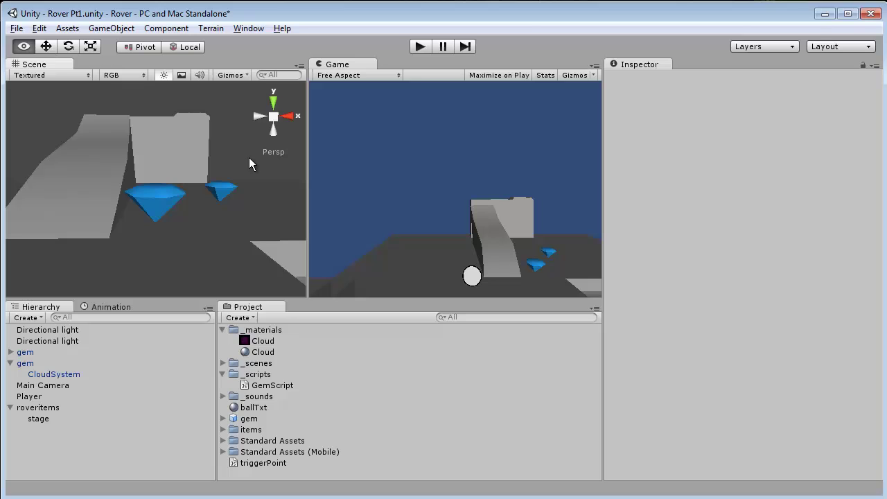
left_click(264, 331)
key("alt+Tab")
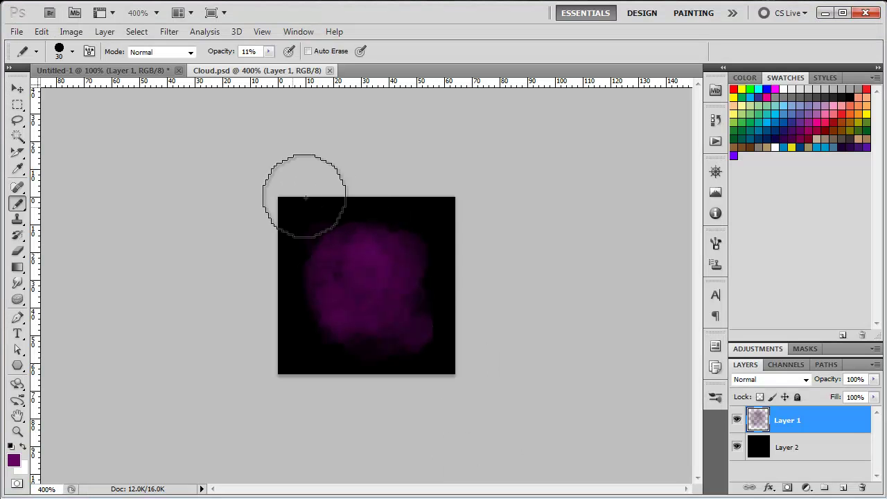
key("ctrl+n")
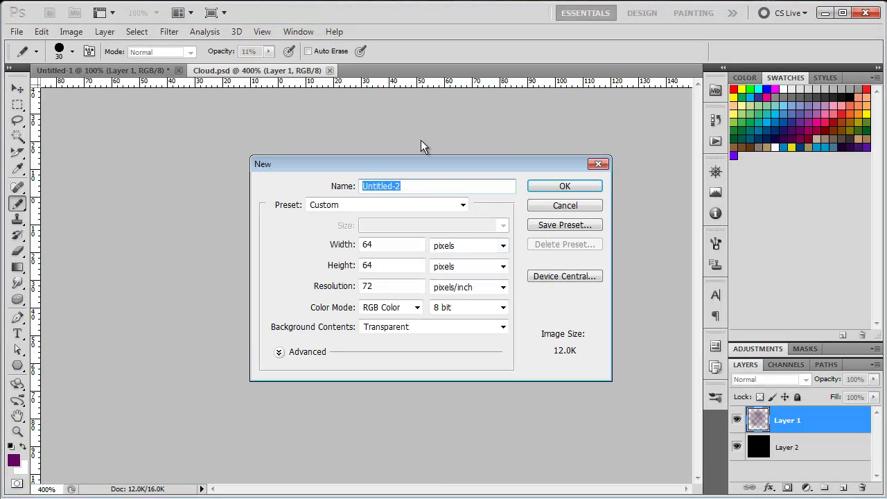
type("start")
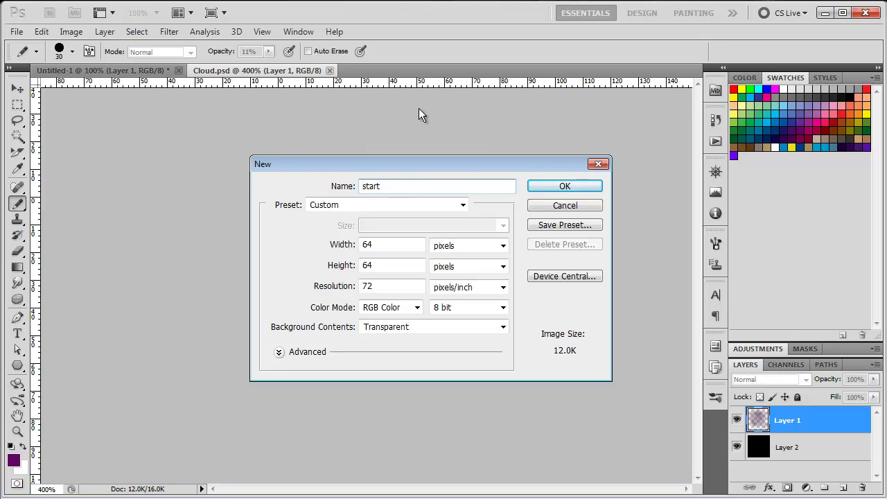
key("BackSpace")
type("s")
left_click(540, 186)
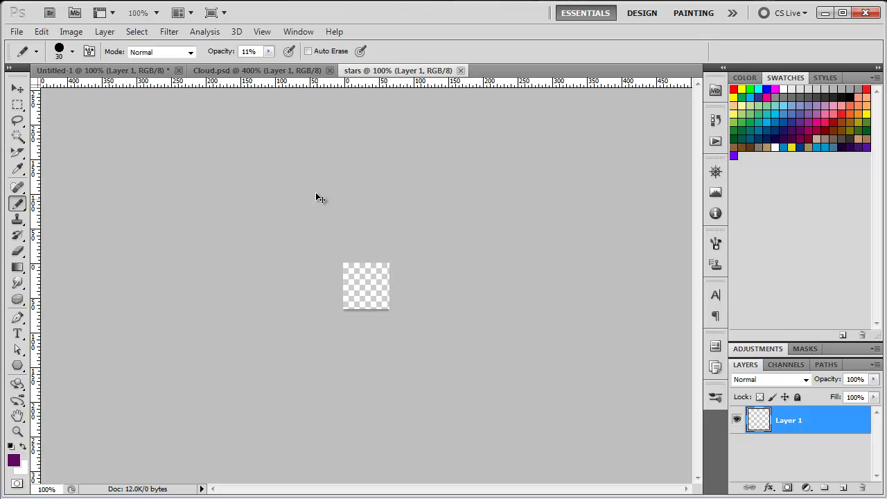
Draw a four-pointed star about 42 pixels wide using the Polygon tool with 20% side indents, and position it near the canvas centre.
key("ctrl+plus")
key("ctrl+plus")
key("ctrl+plus")
left_click(21, 364)
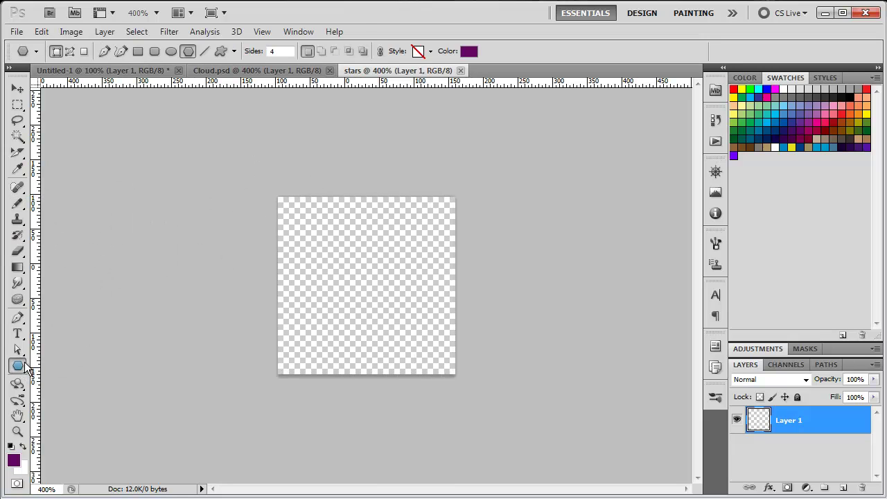
left_click(234, 51)
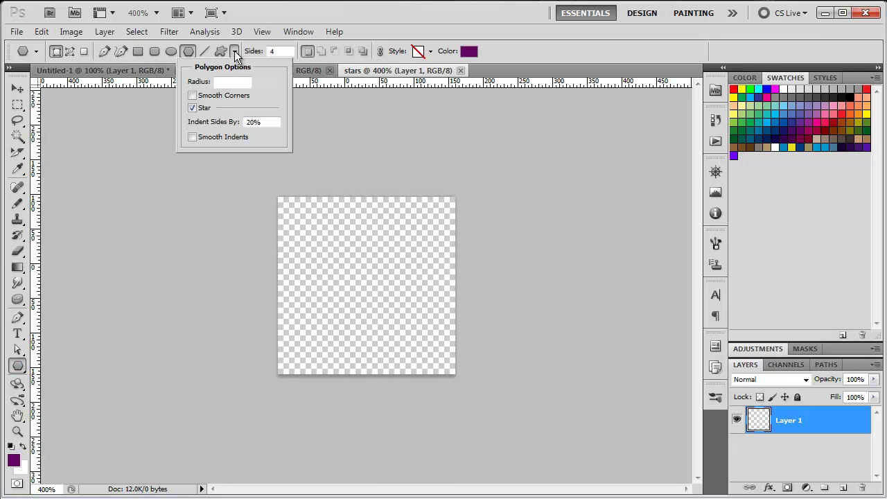
left_click(234, 52)
left_click_drag(351, 257, 351, 315)
key("v")
left_click_drag(358, 257, 370, 287)
Change the star shape's fill colour to white (ffffff).
double_click(759, 420)
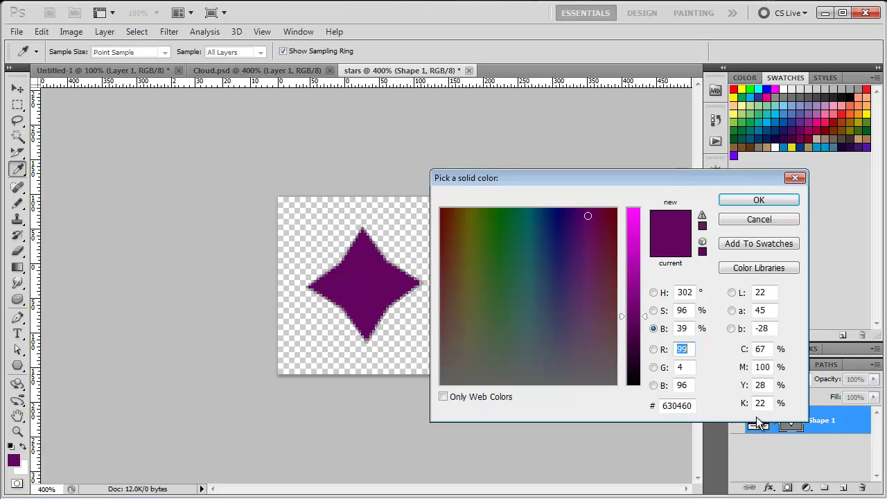
left_click_drag(566, 281, 570, 400)
left_click_drag(628, 233, 628, 207)
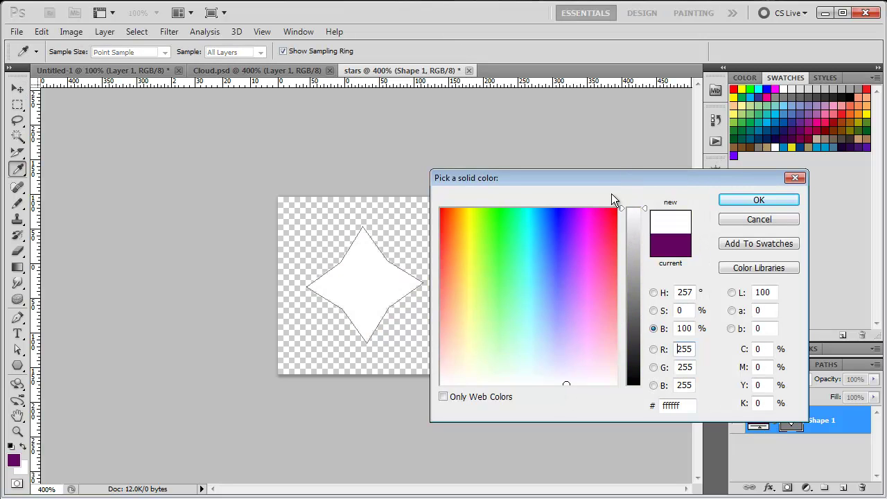
left_click(734, 205)
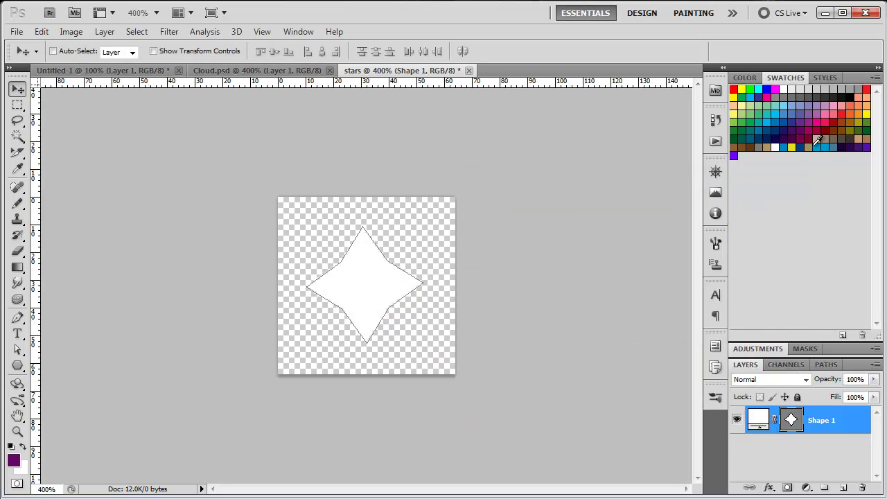
Add a new layer beneath the star shape and fill it with black.
left_click(844, 489)
left_click_drag(828, 420, 829, 470)
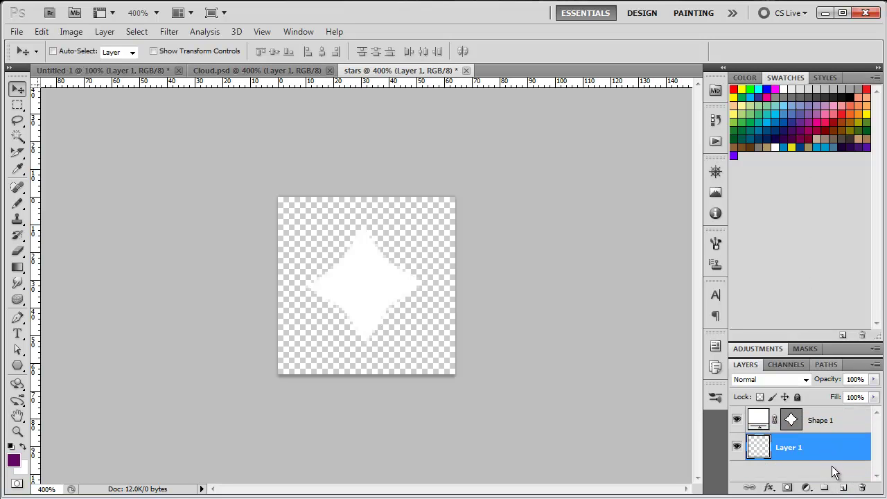
key("shift+F5")
left_click(518, 203)
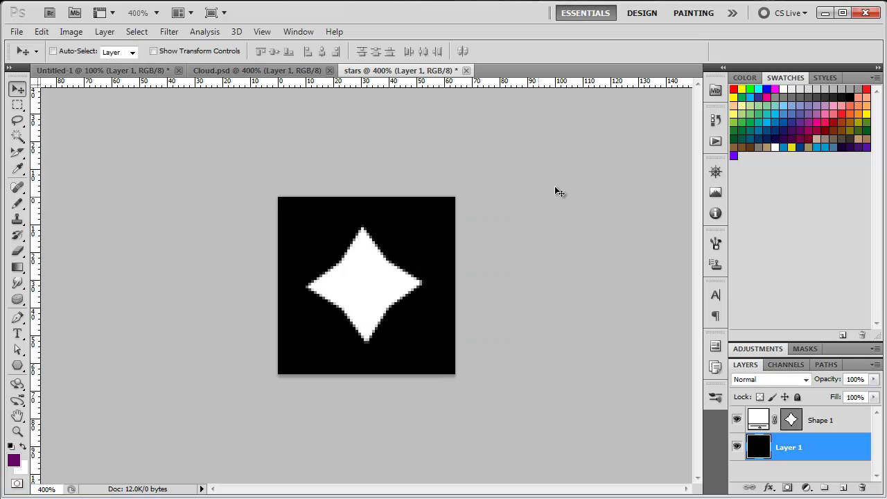
Rasterize the star shape and soften it with a Gaussian Blur radius of about 2 pixels.
left_click(759, 425)
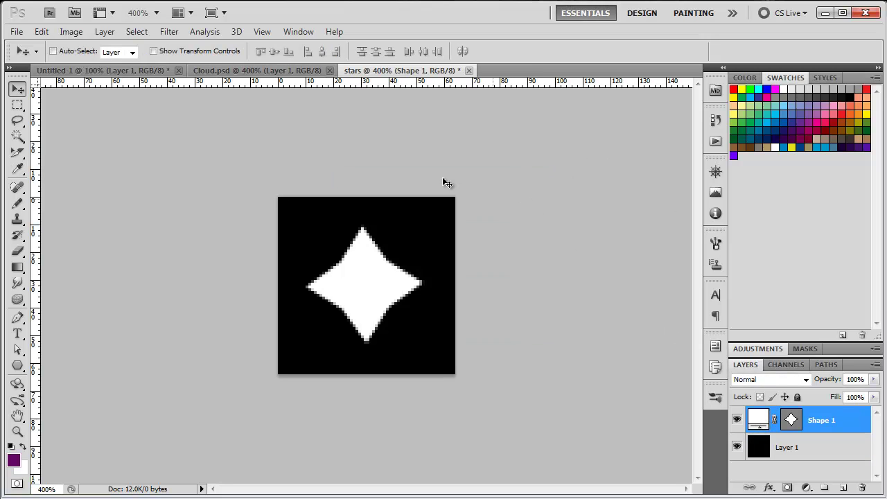
left_click(178, 33)
mouse_move(217, 240)
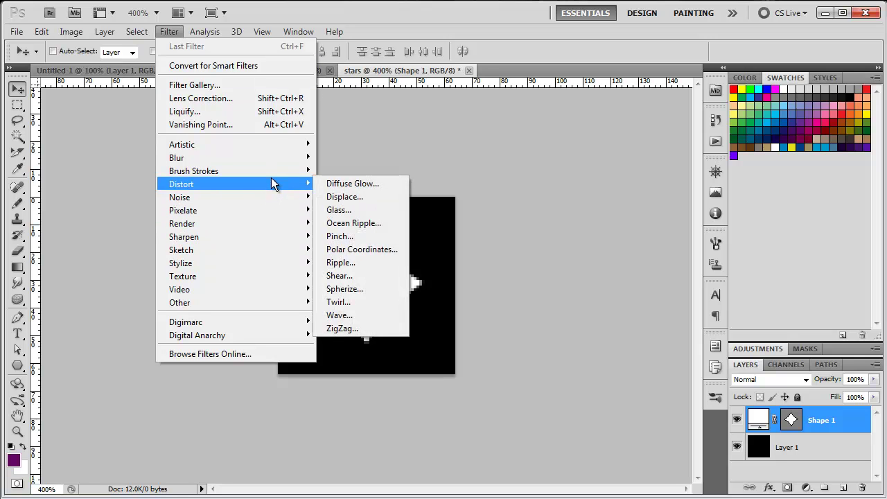
mouse_move(270, 170)
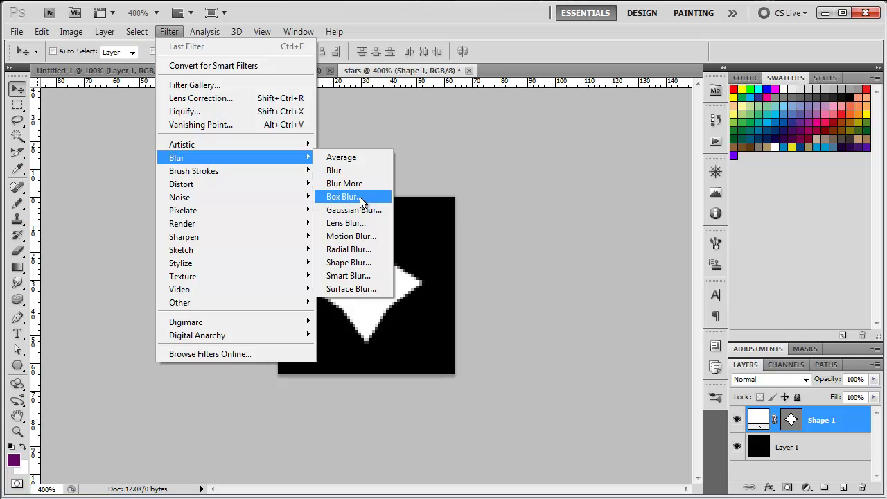
left_click(355, 210)
left_click(432, 211)
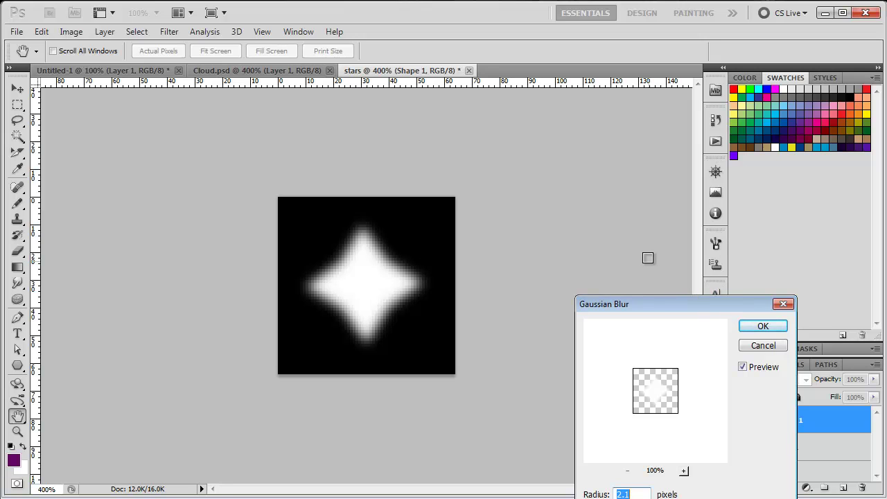
left_click_drag(641, 304, 632, 220)
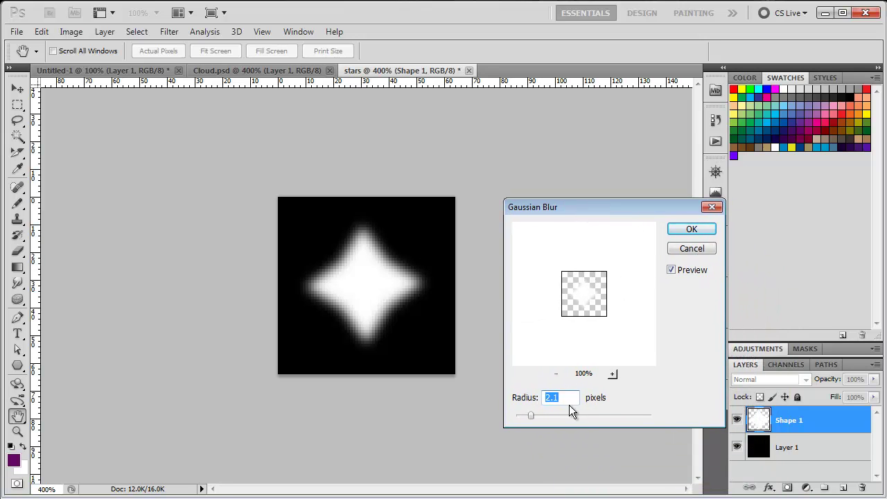
left_click_drag(534, 415, 535, 417)
left_click(692, 229)
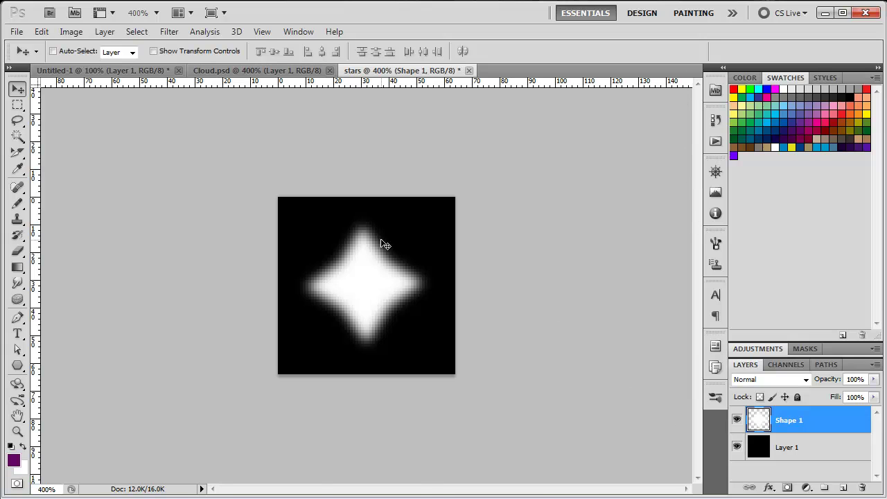
Save the image as stars.psd in the _materials folder, then hide the black layer and save it again.
key("ctrl+s")
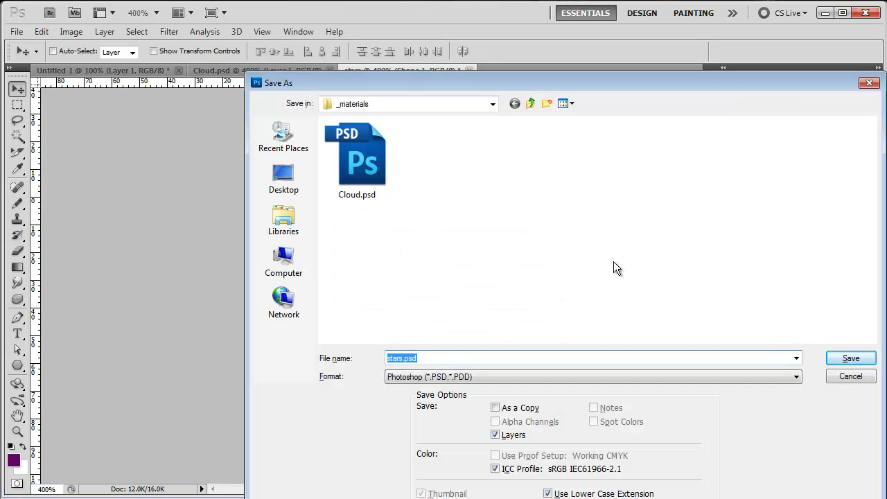
left_click(850, 359)
left_click(795, 446)
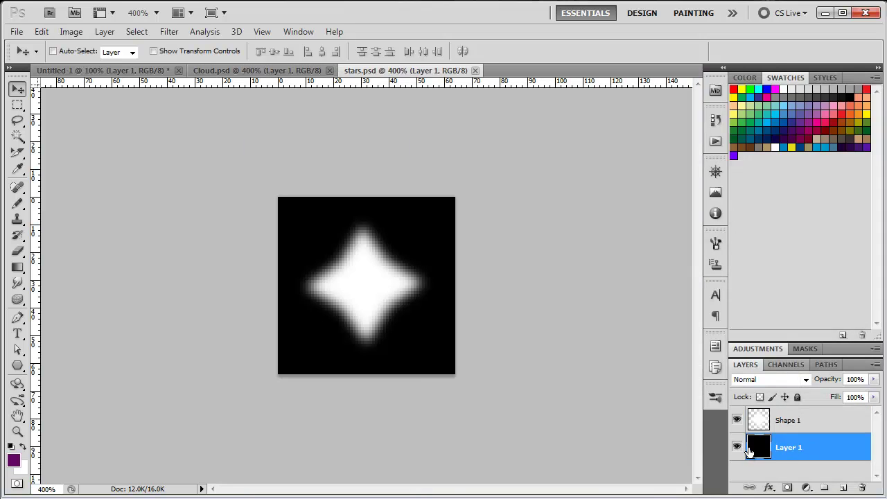
left_click(738, 447)
key("ctrl+s")
Switch to Unity and create a material named star in the _materials folder.
key("alt+Tab")
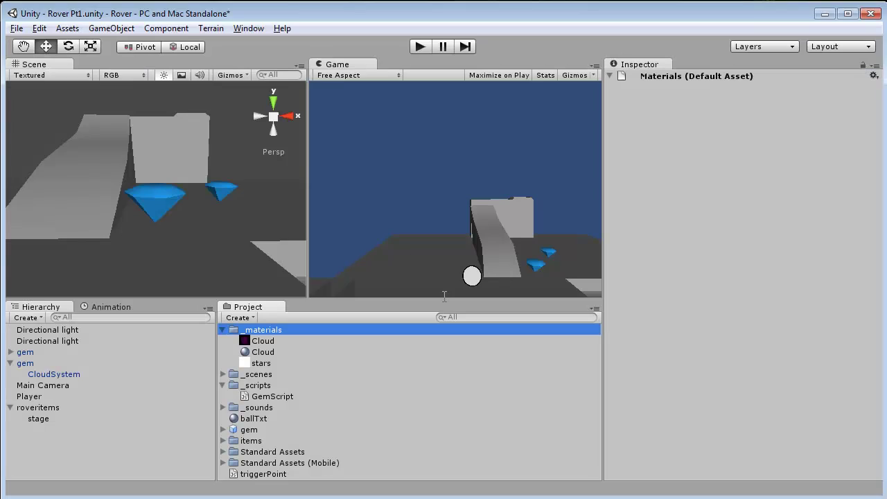
right_click(270, 333)
mouse_move(308, 335)
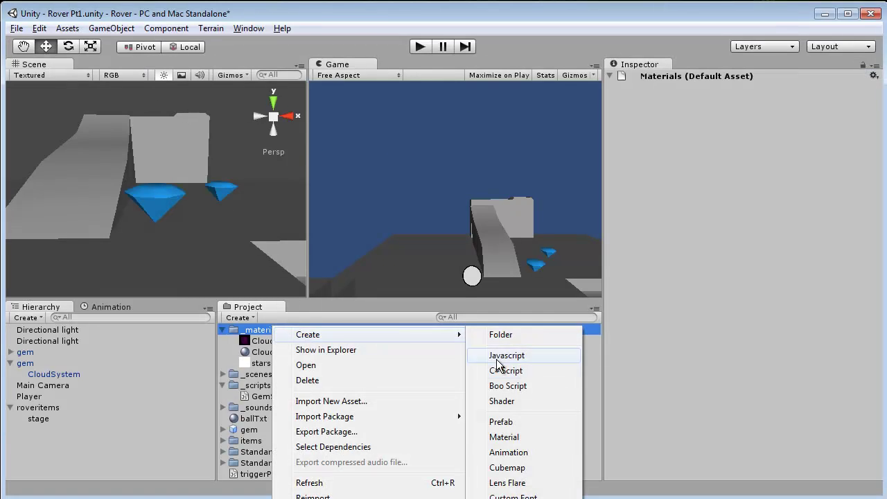
left_click(515, 439)
type("s")
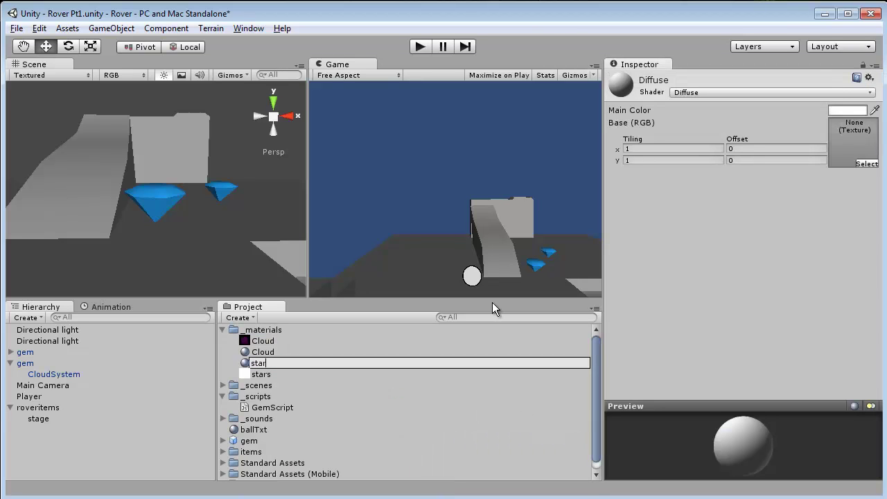
type("tar")
key("Return")
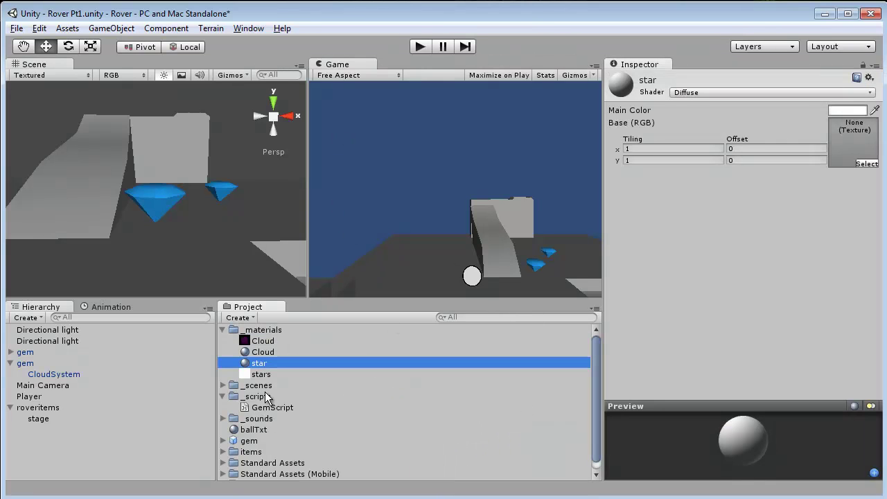
Assign the stars texture to the star material and set its shader to Particles/Additive (Soft).
left_click_drag(264, 380, 837, 155)
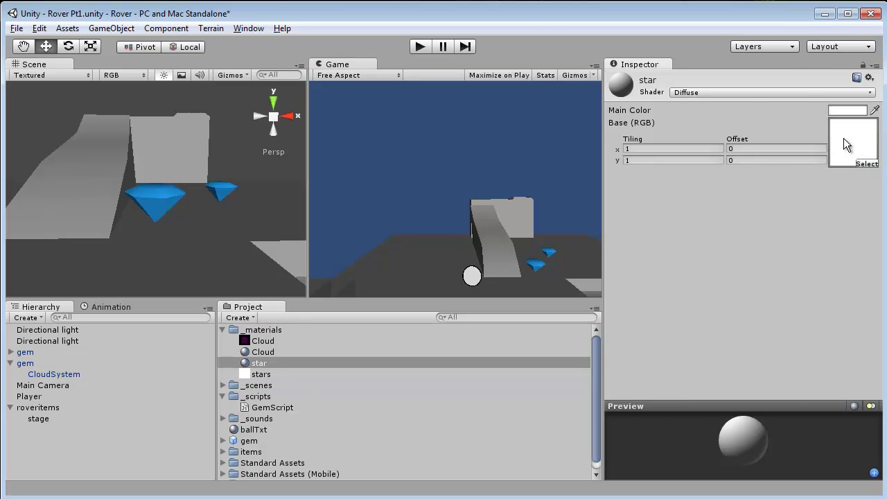
left_click(755, 94)
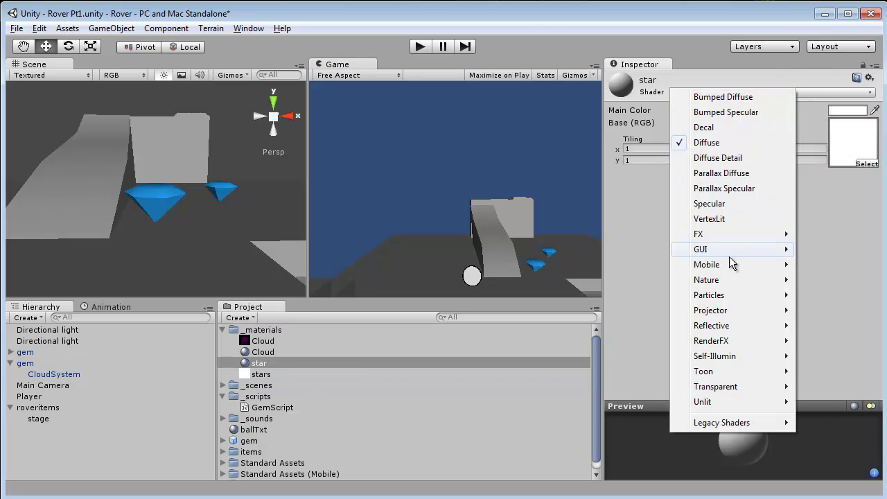
mouse_move(727, 300)
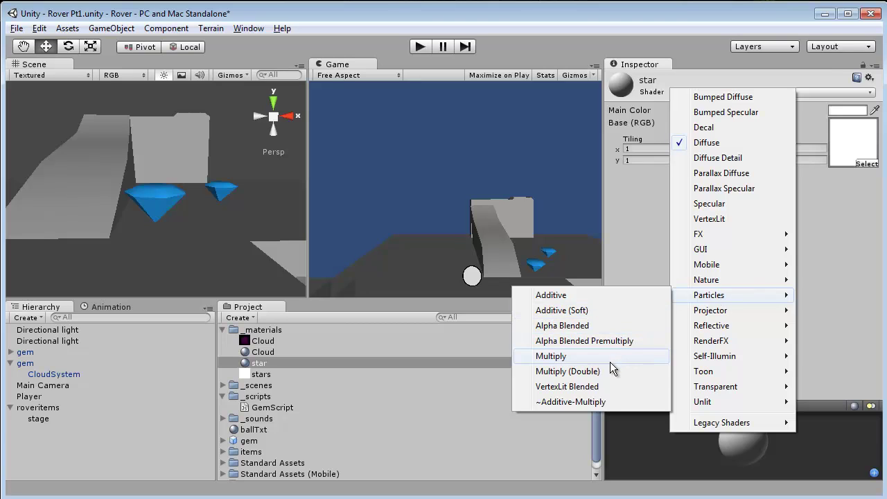
left_click(601, 310)
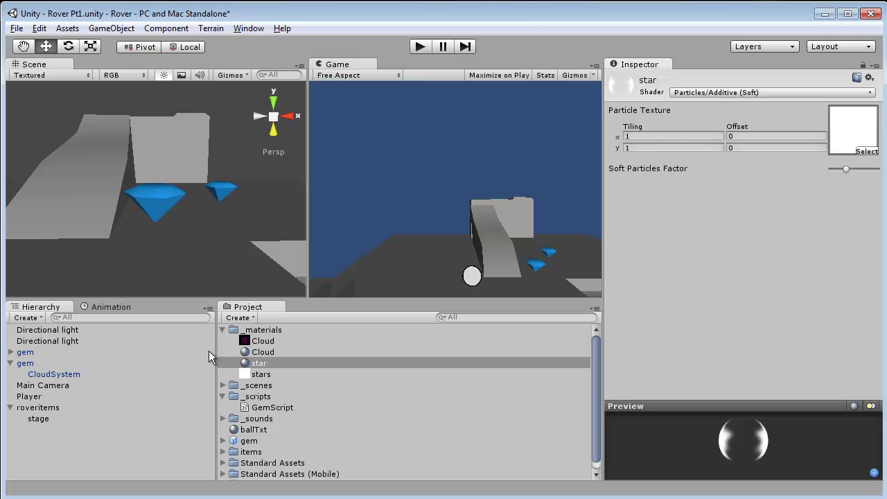
Create a particle system at the expanded gem and shift it along Z to about -18.88.
left_click(26, 363)
left_click(38, 374)
left_click(30, 363)
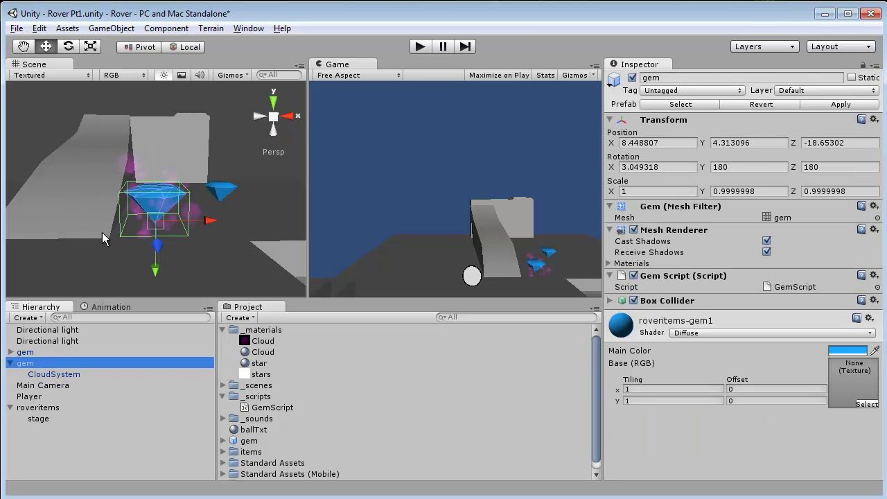
left_click(166, 28)
mouse_move(111, 29)
mouse_move(147, 60)
left_click(284, 60)
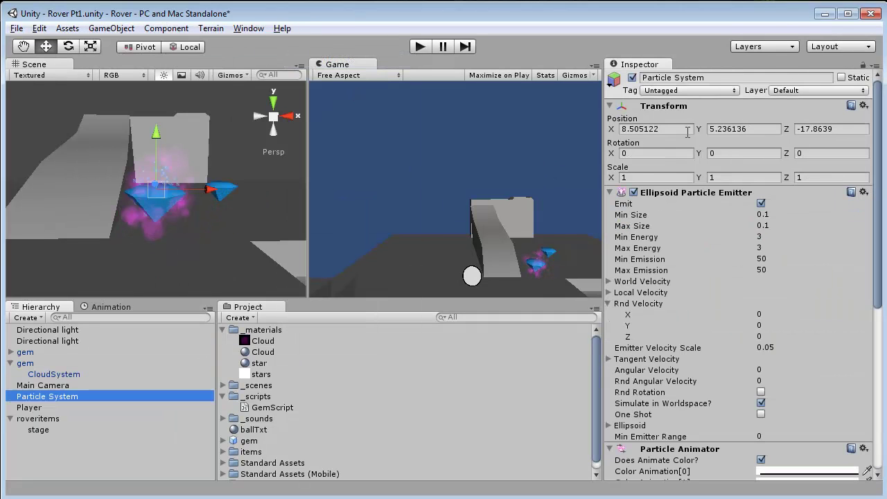
left_click_drag(165, 187, 230, 193, "alt")
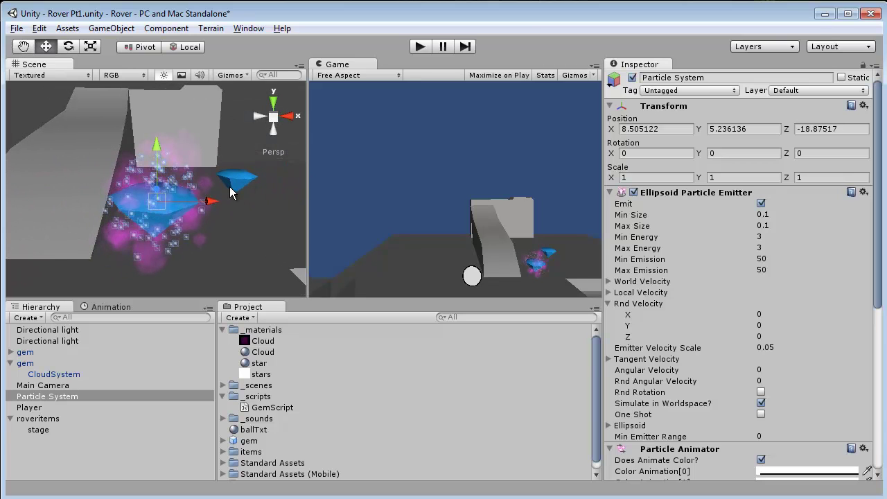
Apply the star material to the new particle system and inspect its star particles around the gem.
left_click(258, 363)
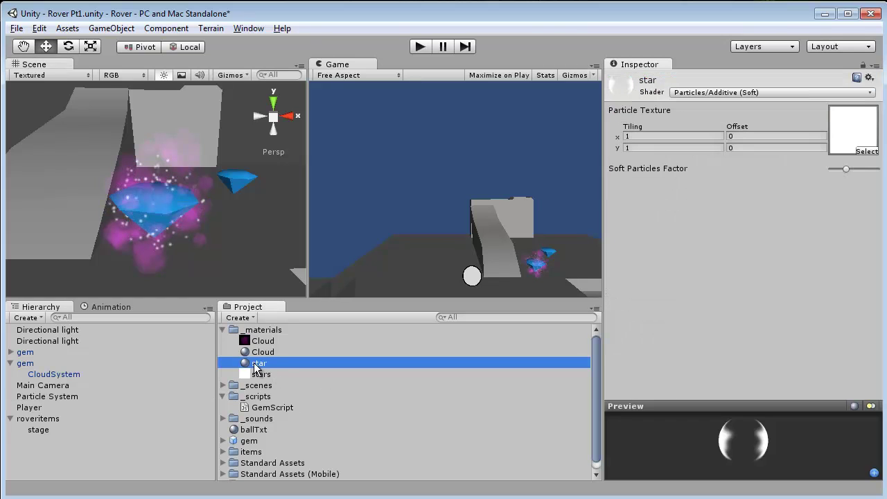
left_click_drag(246, 366, 84, 395)
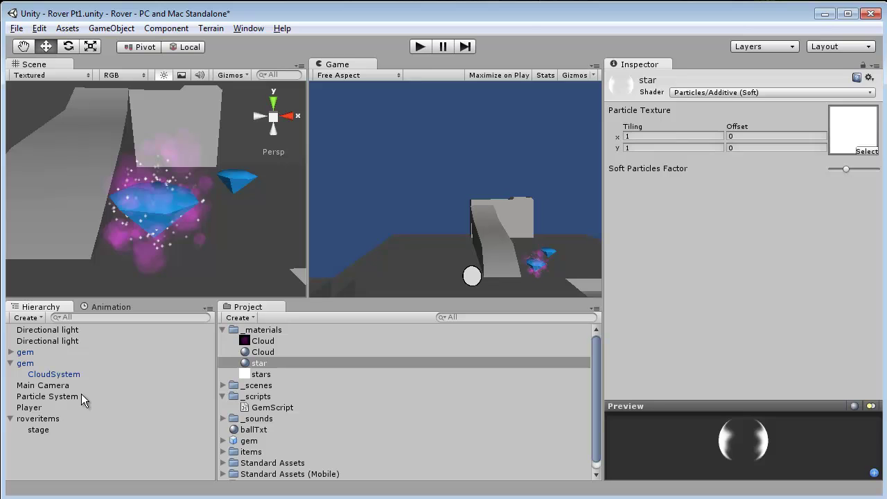
left_click(72, 399)
key("f")
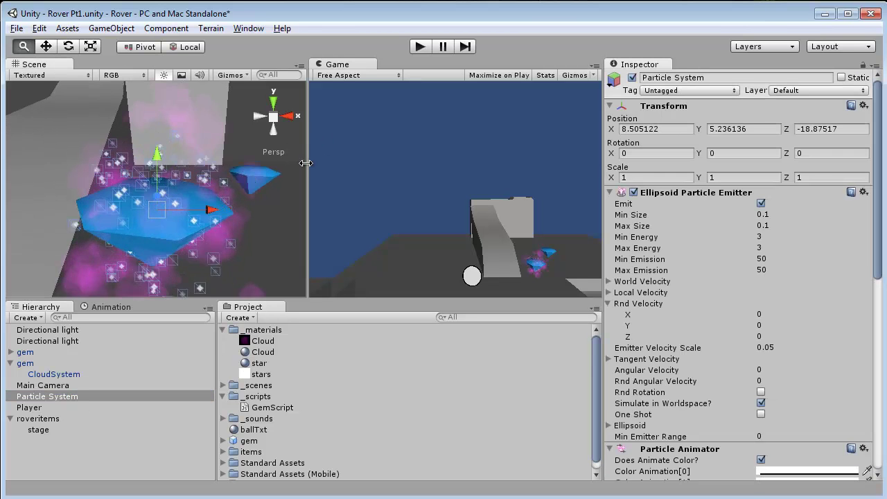
scroll(277, 177, "up", 5)
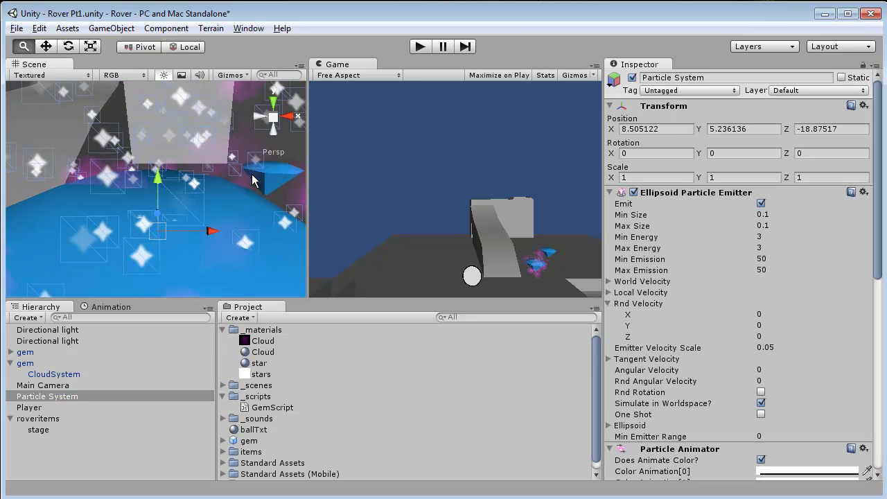
right_click_drag(293, 169, 196, 192, "alt")
left_click_drag(196, 192, 179, 204, "alt")
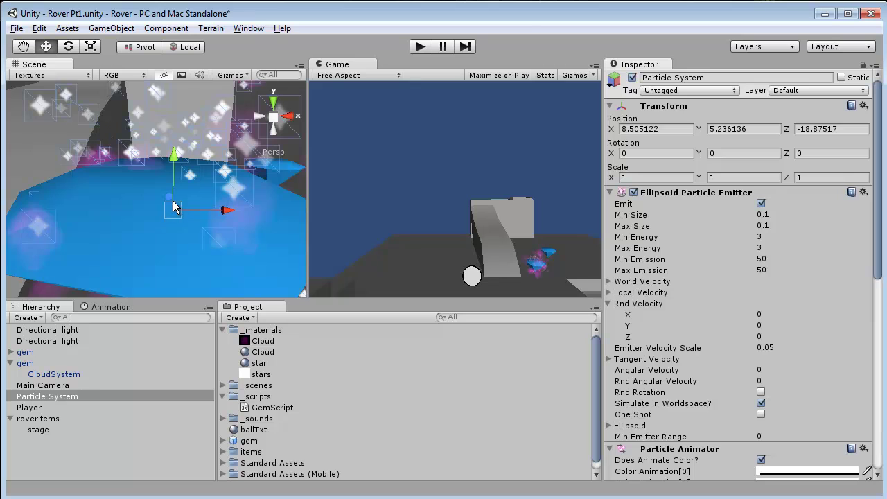
left_click_drag(238, 194, 183, 136, "alt")
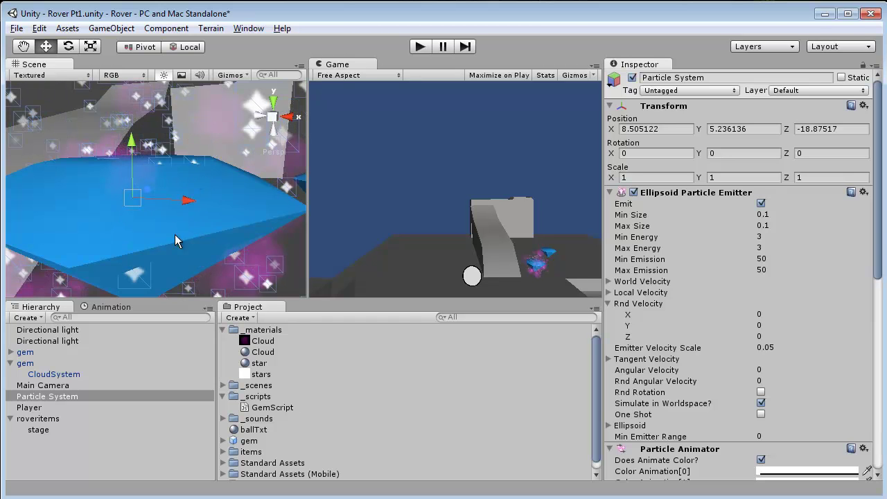
left_click_drag(164, 244, 210, 167, "alt")
scroll(209, 142, "down", 5, "alt")
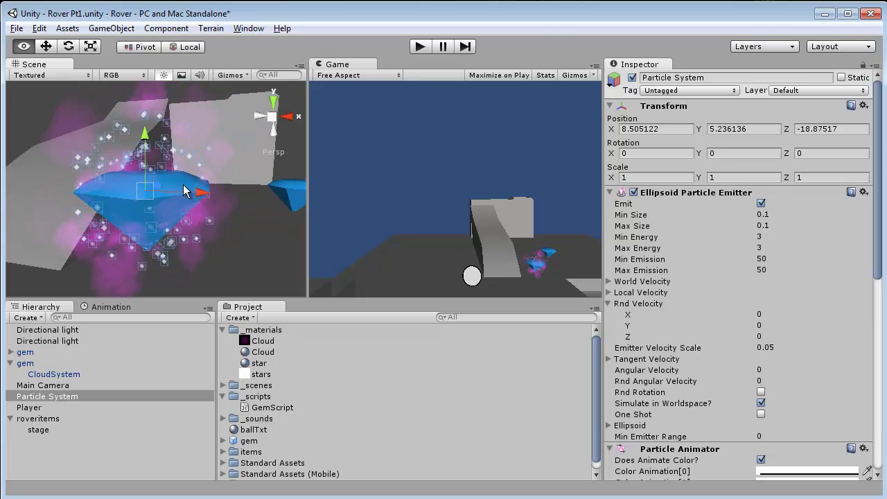
left_click_drag(199, 196, 9, 162, "alt")
Rename the new particle system as startSys.
left_click(56, 396)
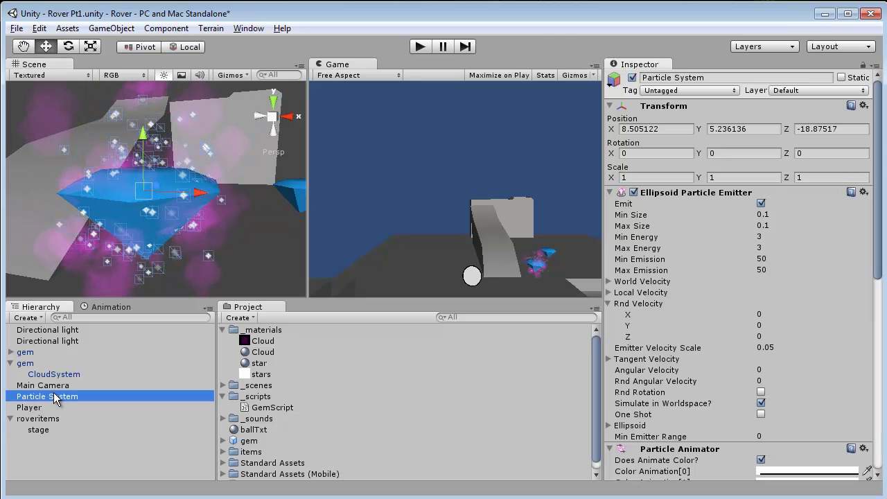
left_click(92, 394)
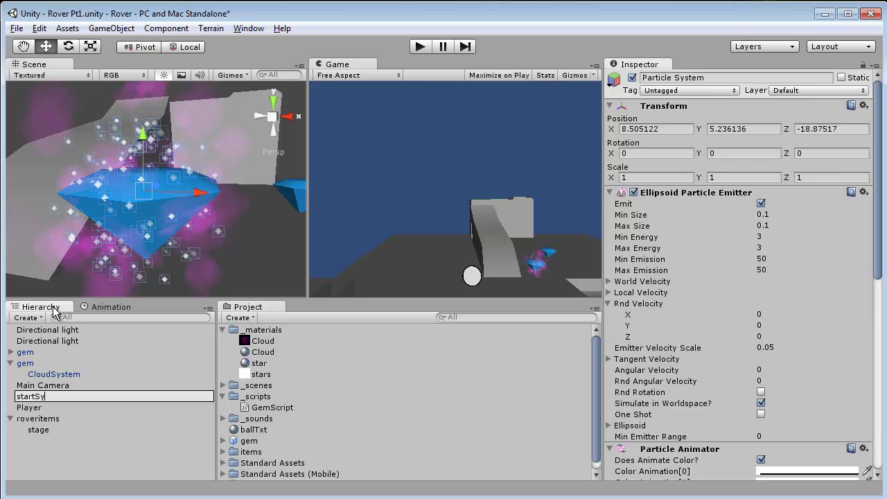
type("startSys")
key("Return")
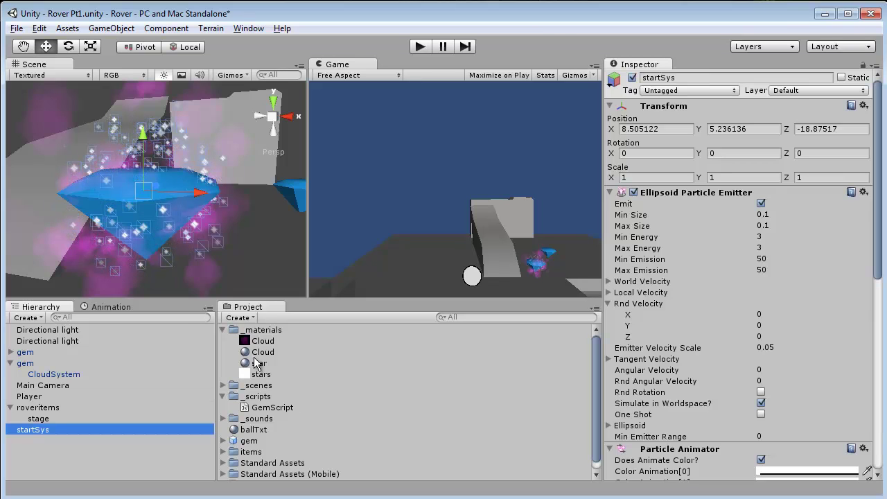
Make startSys a child of the gem's CloudSystem, accepting the loss of the prefab connection.
left_click_drag(35, 427, 49, 380)
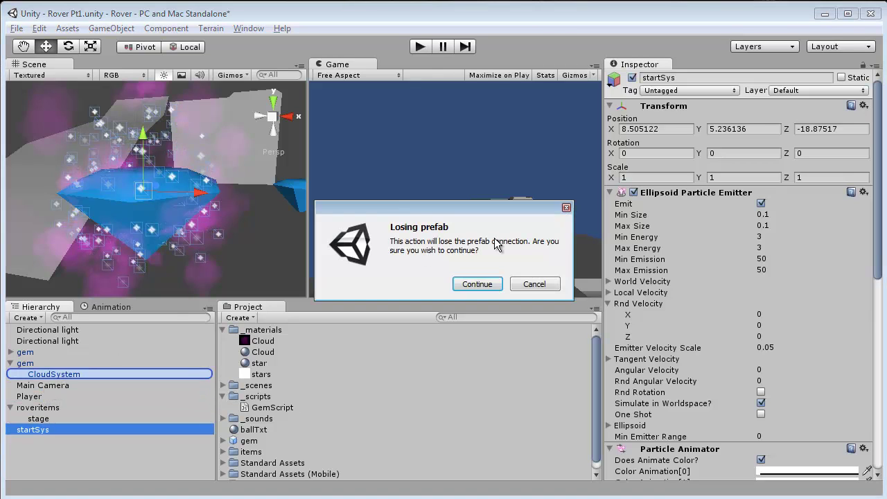
left_click(469, 281)
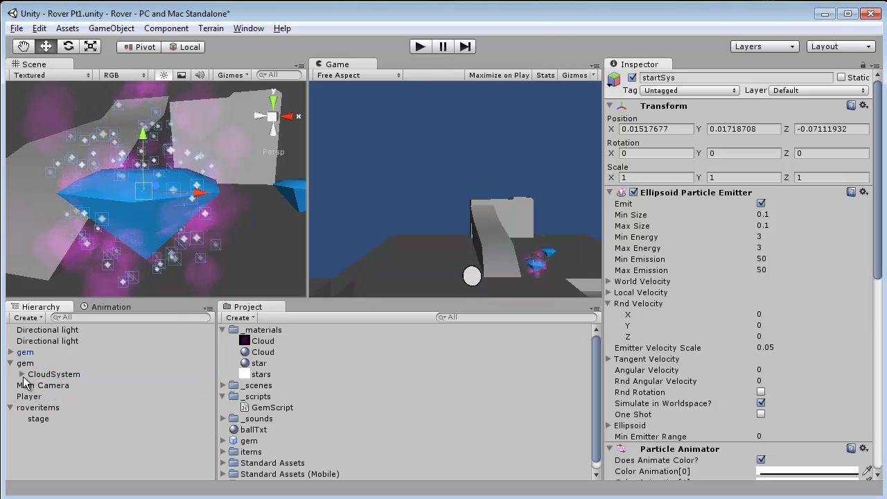
left_click(22, 375)
left_click(66, 376)
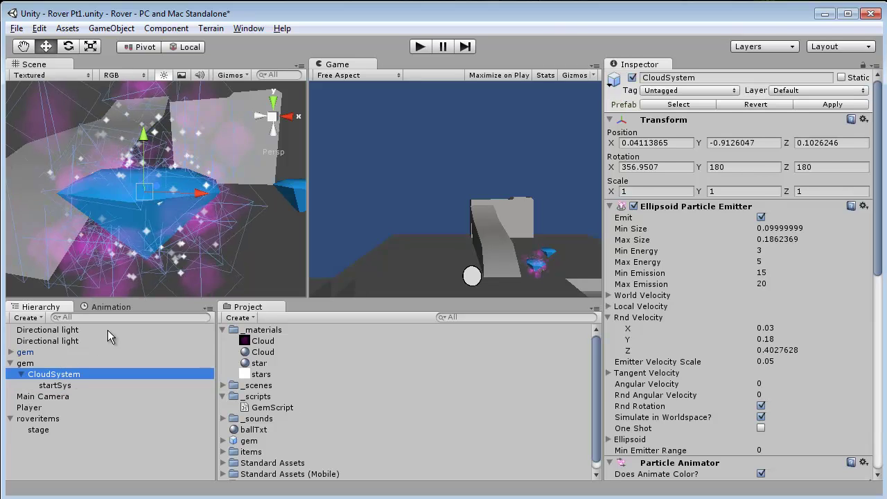
left_click(68, 386)
key("Up")
left_click_drag(170, 244, 204, 172, "alt")
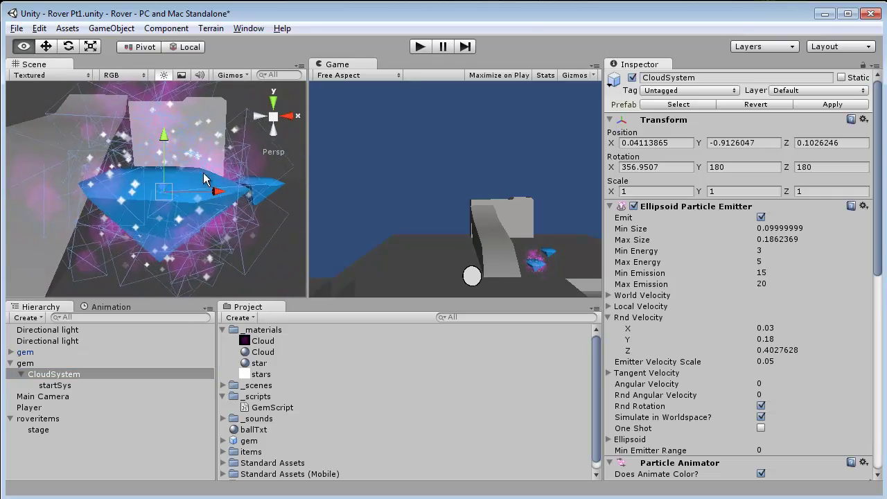
Set the startSys emitter's Min Emission to 10 and Max Emission to 15.
left_click(78, 383)
left_click_drag(205, 234, 476, 153, "alt")
left_click(761, 259)
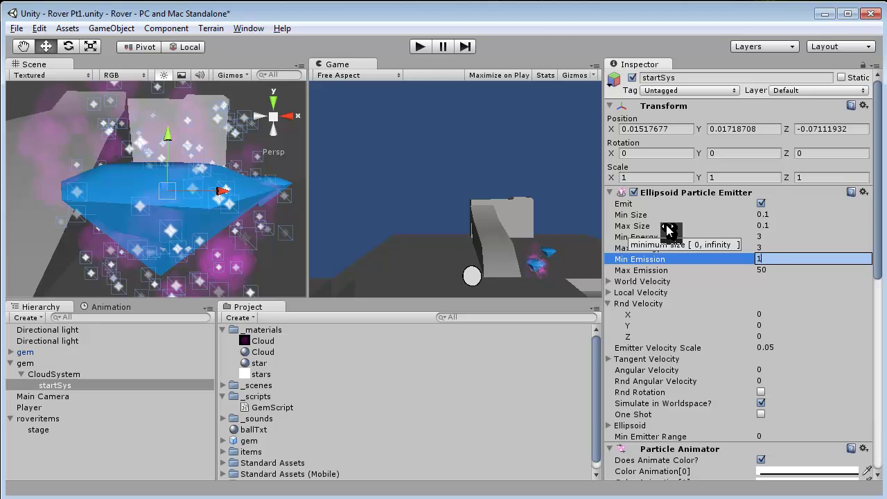
key("Return")
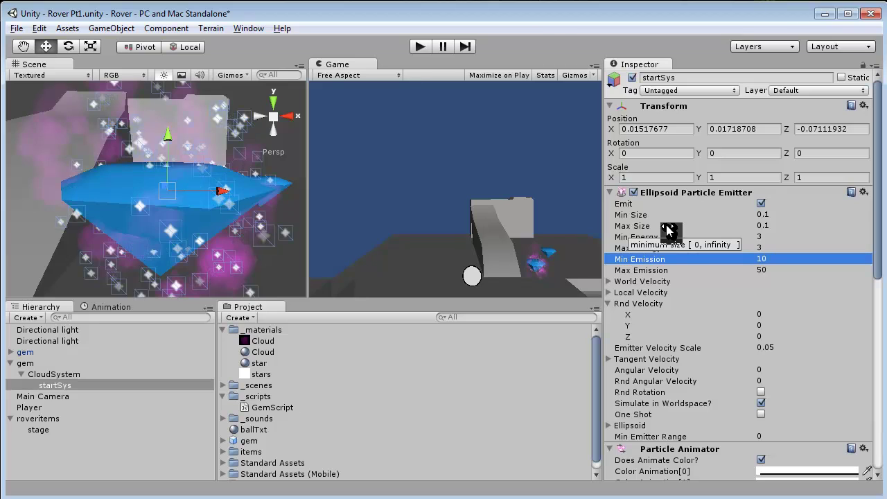
left_click(770, 271)
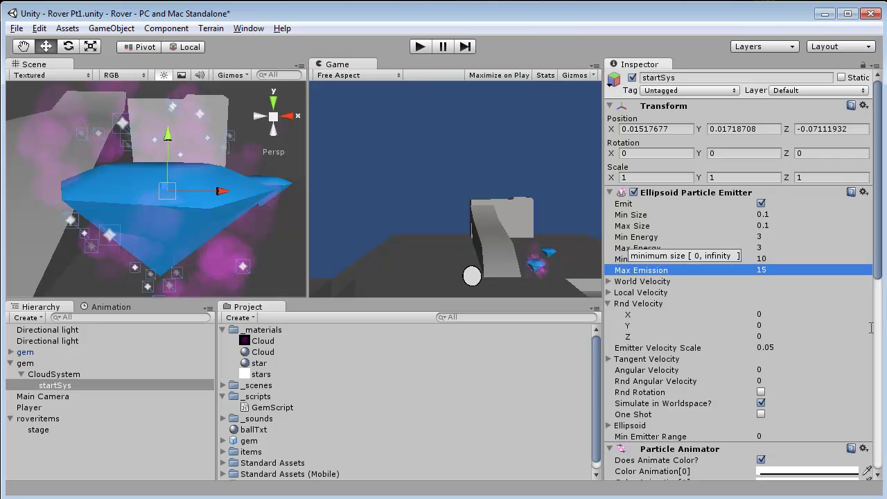
Try a wide particle lifetime range for startSys, with Max Energy about 8.93 and Min Energy 0.
left_click(675, 239)
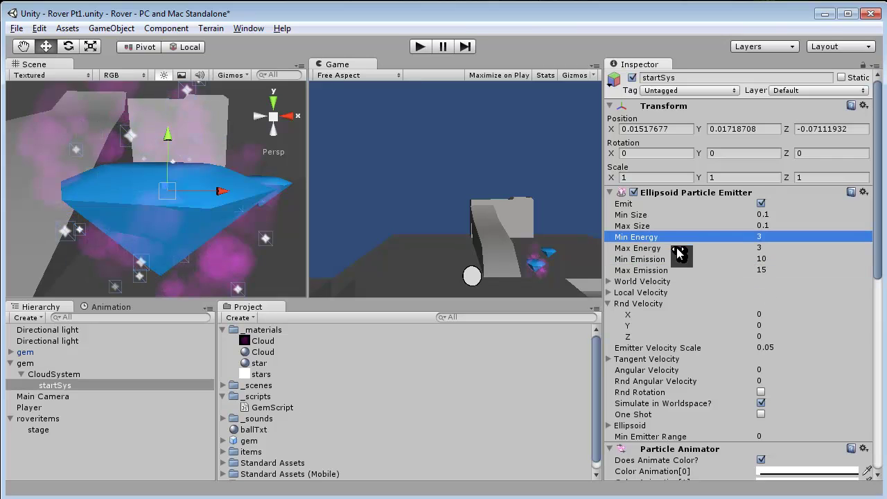
left_click_drag(682, 253, 688, 254)
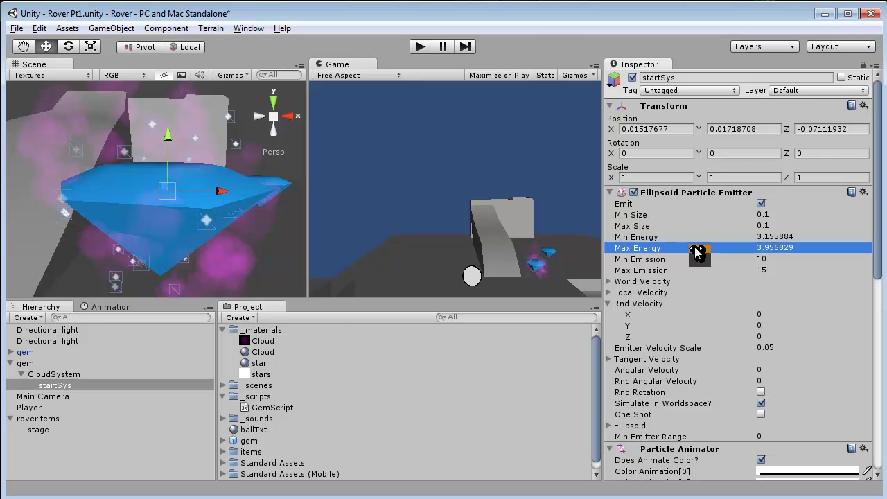
left_click(697, 239)
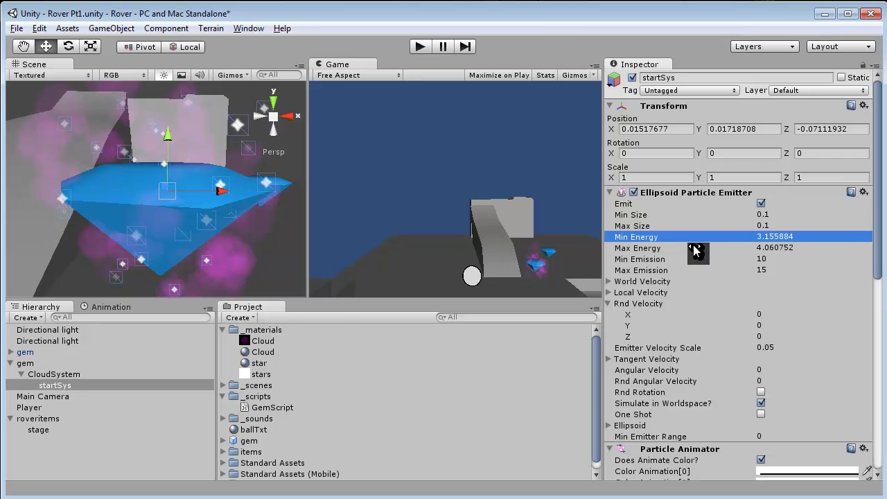
left_click_drag(704, 249, 728, 250)
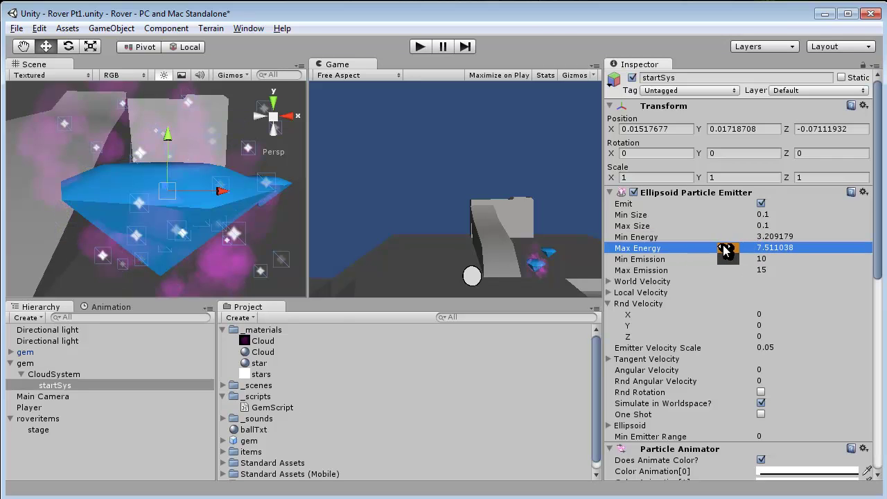
left_click_drag(737, 239, 702, 239)
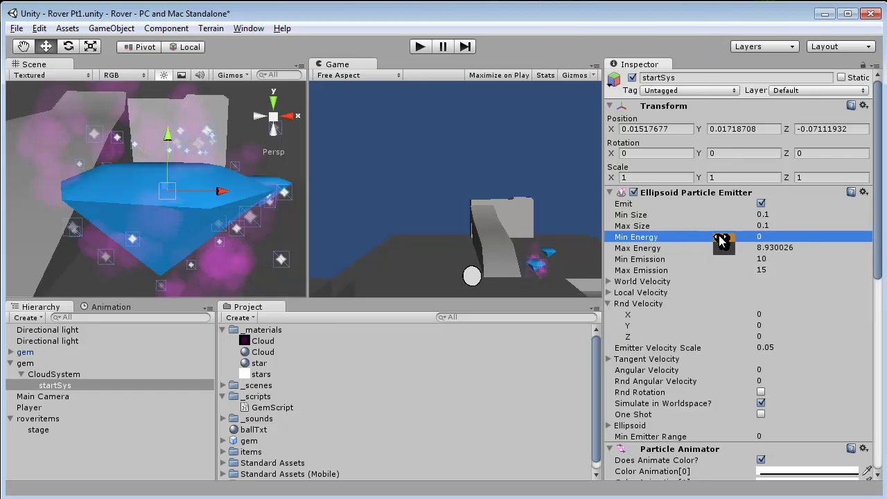
Shorten the startSys particle lifetime to a Min Energy of about 0.49 and a Max Energy of about 0.81.
left_click_drag(722, 253, 717, 253)
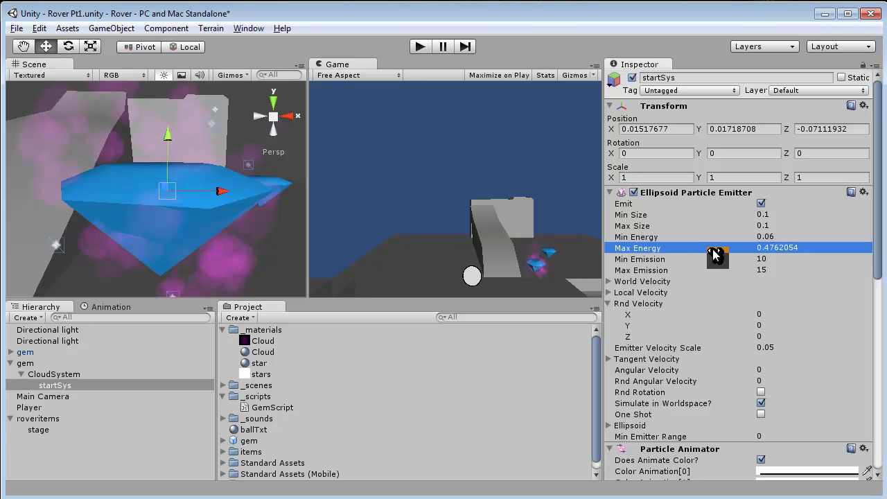
left_click(713, 241)
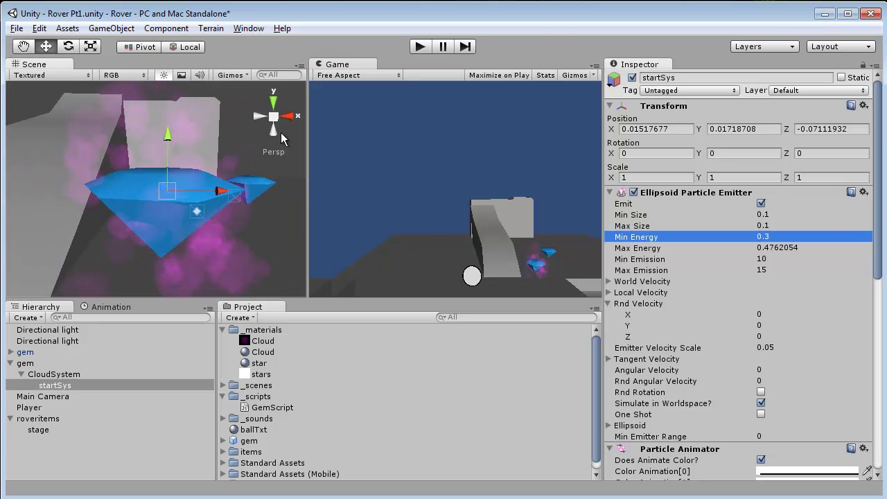
left_click_drag(691, 247, 716, 254)
left_click(705, 238)
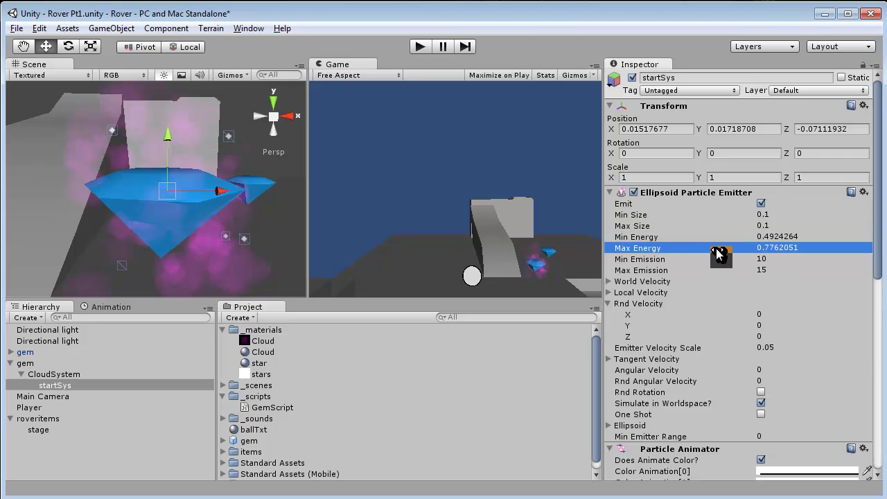
Raise the startSys Min Emission to about 17.37 and Max Emission to about 20.7.
left_click(746, 261)
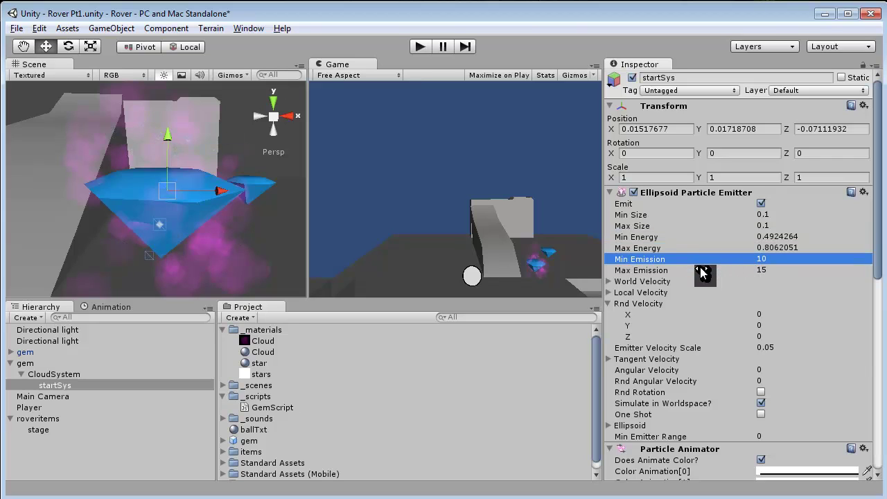
left_click_drag(701, 272, 747, 262)
left_click(743, 274)
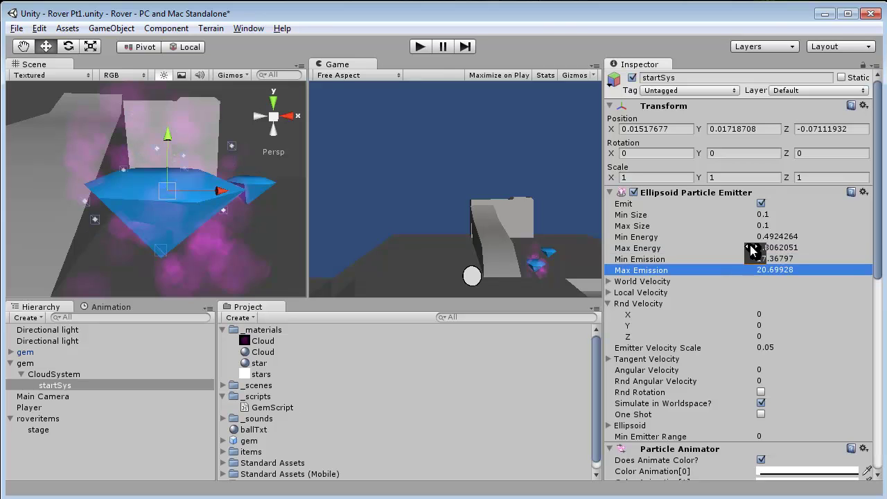
left_click_drag(150, 168, 191, 212, "alt")
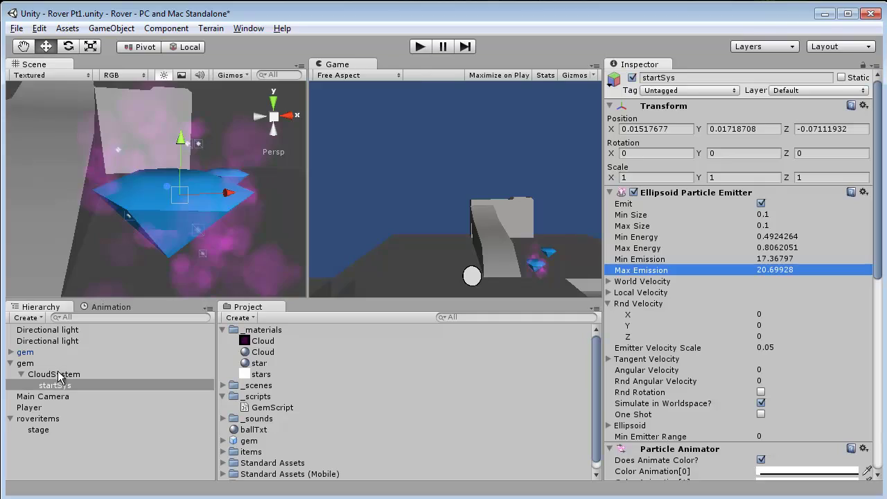
Select CloudSystem and briefly play the scene to preview the gem's particle effects in-game.
left_click(54, 375)
left_click_drag(61, 146, 113, 197, "alt")
left_click(420, 46)
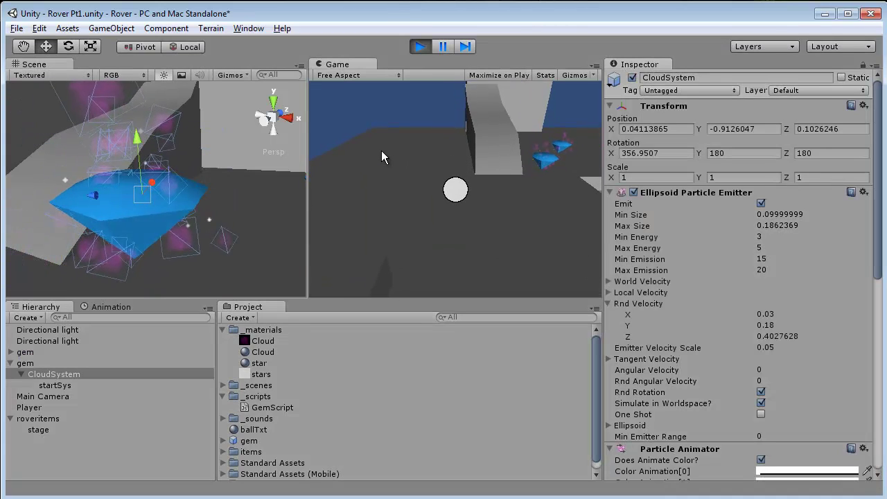
left_click(420, 46)
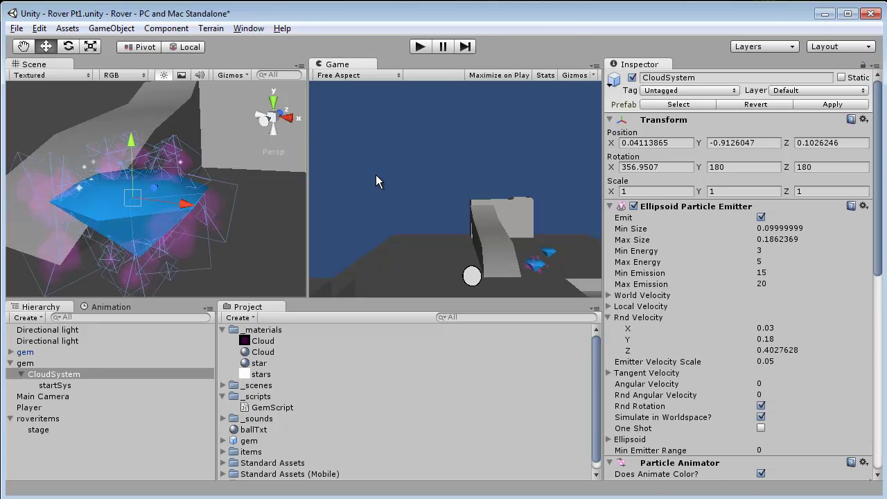
Play-test the scene in a maximized Game view, rolling the player ball near the gems to examine the particle effects.
key("shift+space")
left_click(420, 46)
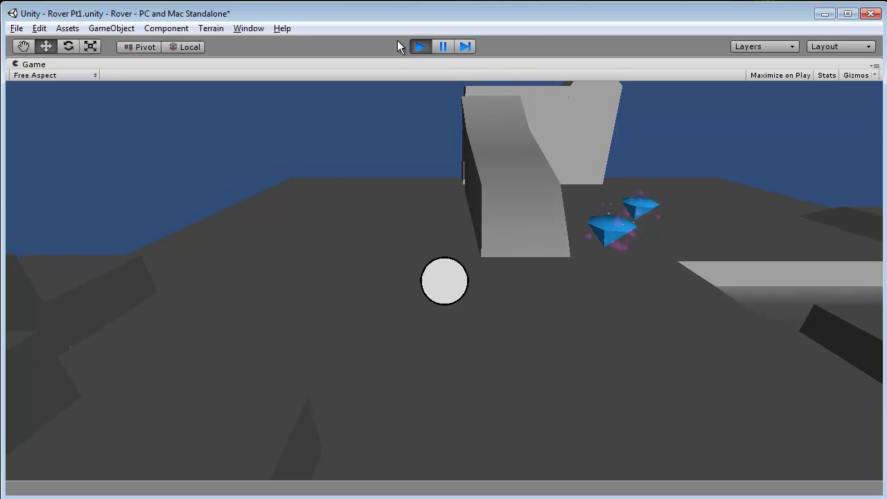
key("d")
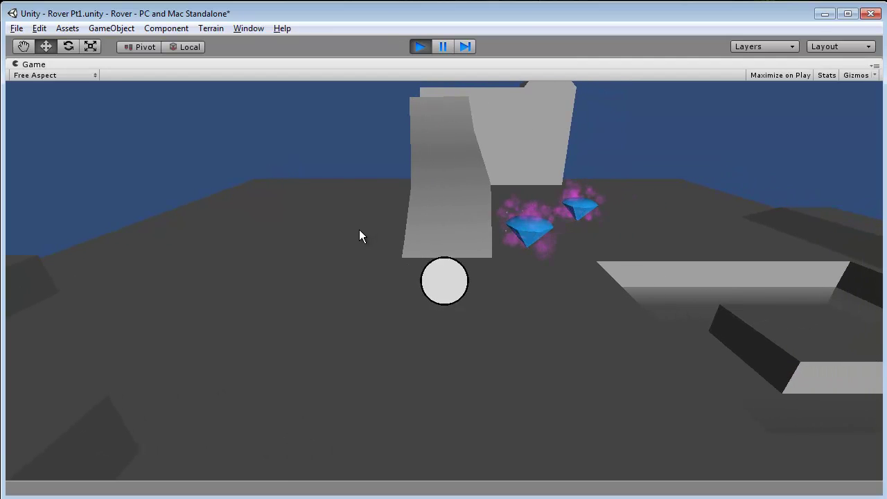
key("w")
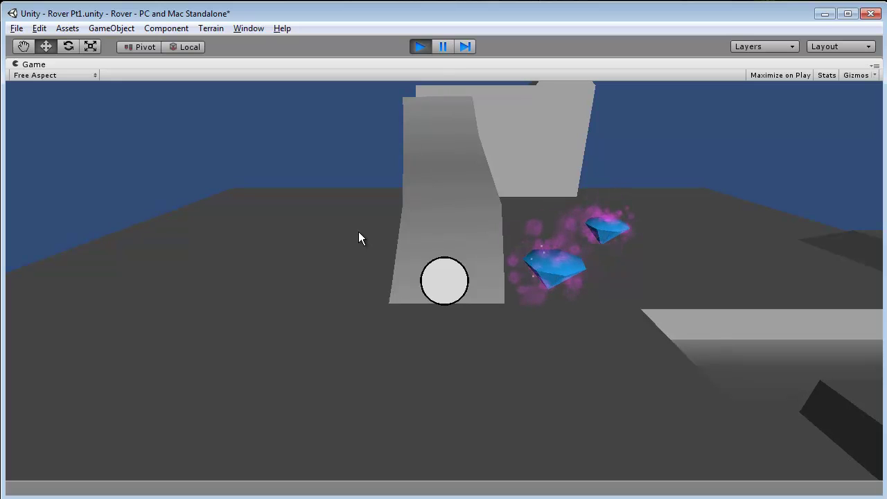
key("Down")
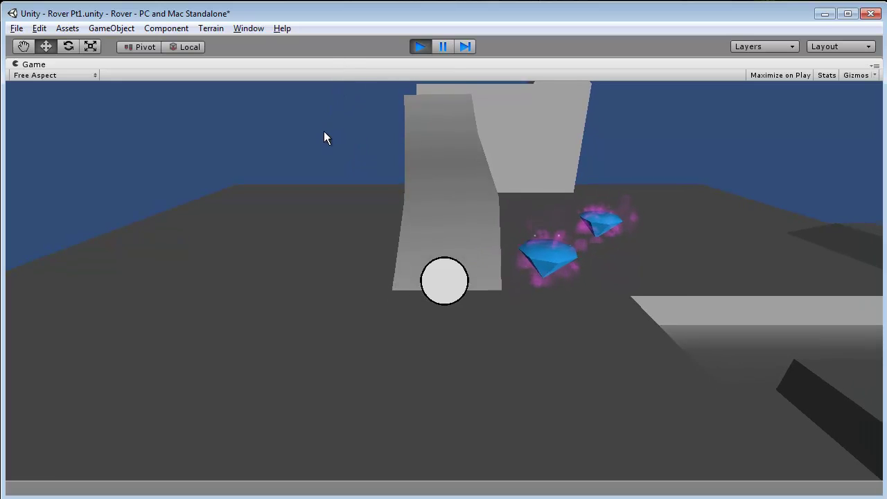
left_click(419, 45)
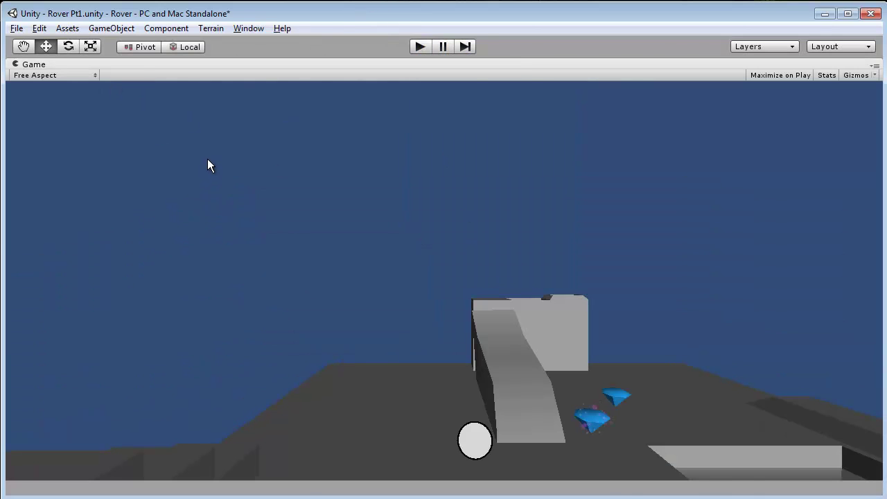
key("space")
Try much larger CloudSystem particles, with Min Size 0.37 and Max Size about 0.65, then undo the last size changes.
left_click_drag(211, 176, 224, 174, "alt")
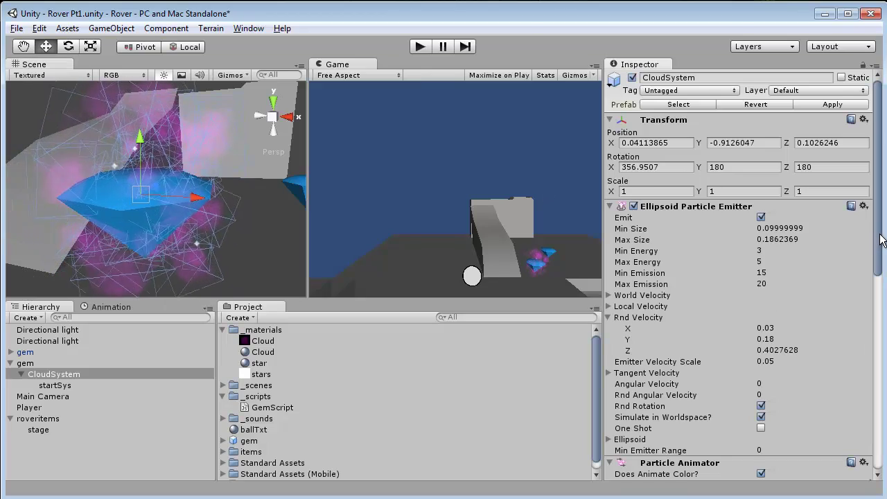
scroll(763, 232, "down", 1)
left_click_drag(659, 231, 696, 232)
mouse_move(180, 166)
left_mouse_down("alt")
mouse_move(222, 160)
mouse_move(183, 185)
mouse_move(196, 174)
left_mouse_up("alt")
key("ctrl+z")
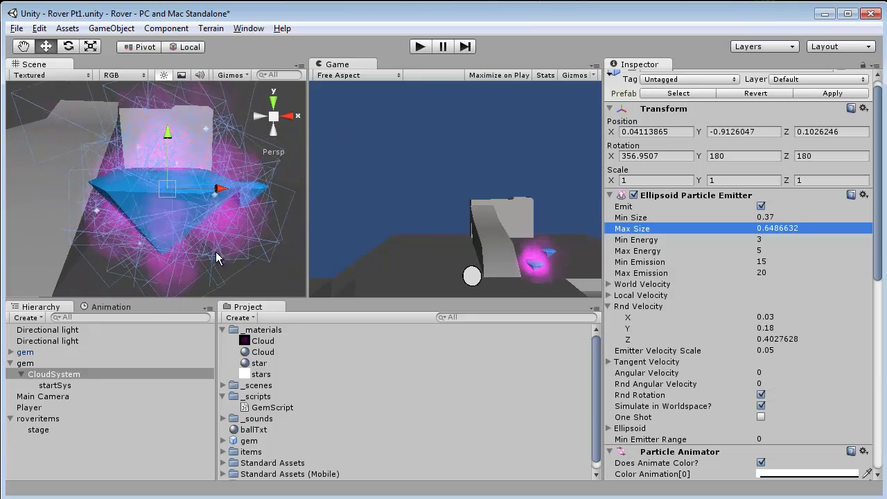
key("ctrl+z")
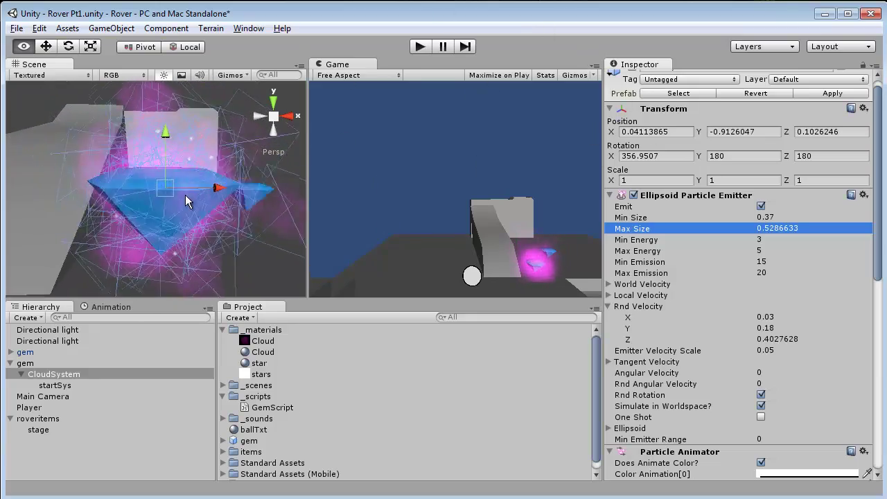
left_click_drag(180, 191, 132, 156, "alt")
Reduce the CloudSystem particle size to a Min Size of about 0.19 and a Max Size of about 0.28 or less.
mouse_move(728, 233)
left_mouse_down()
mouse_move(719, 234)
mouse_move(723, 222)
left_mouse_up()
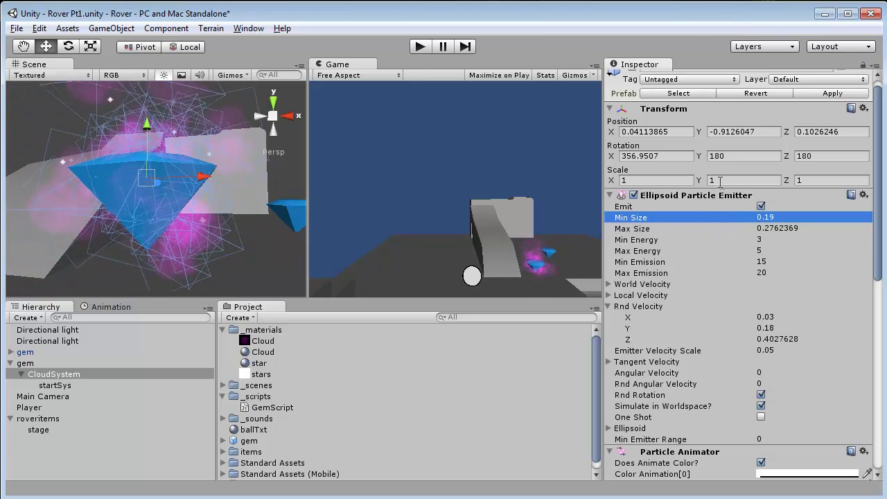
left_click_drag(706, 217, 703, 218)
left_click_drag(706, 228, 700, 228)
Try larger star particles on startSys, with Min Size 0.31 and Max Size 0.28.
left_click(65, 387)
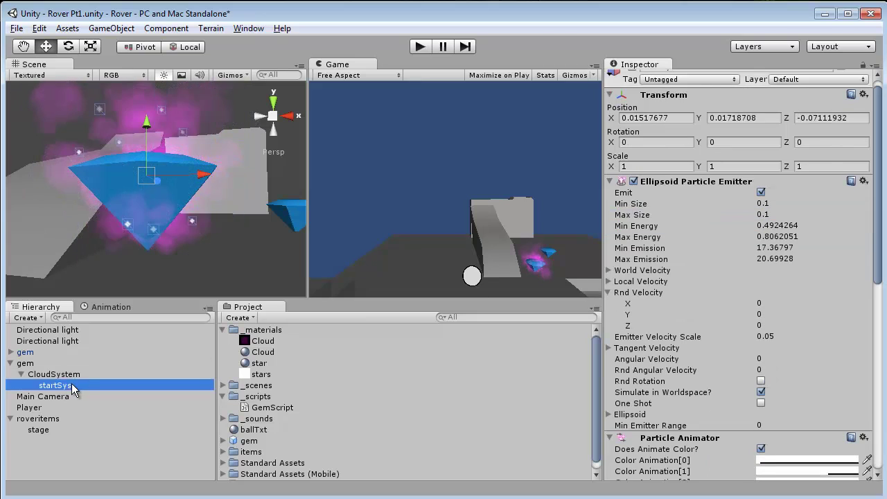
left_click(696, 209)
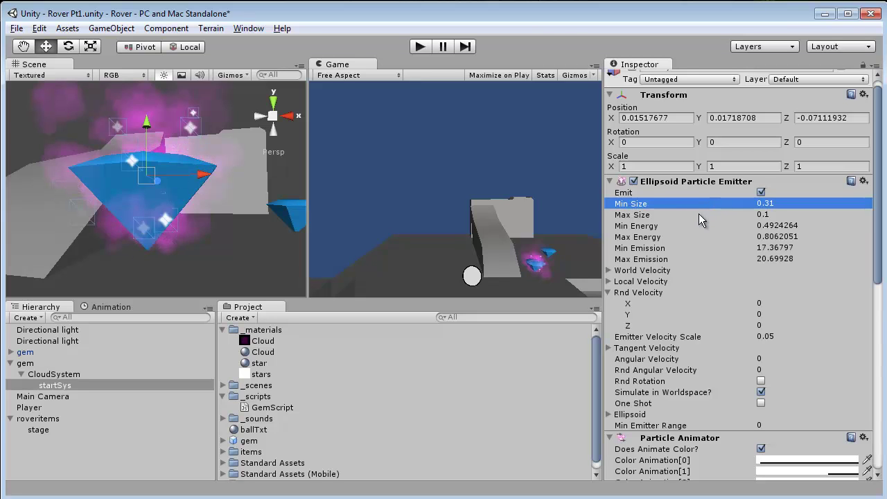
left_click(702, 218)
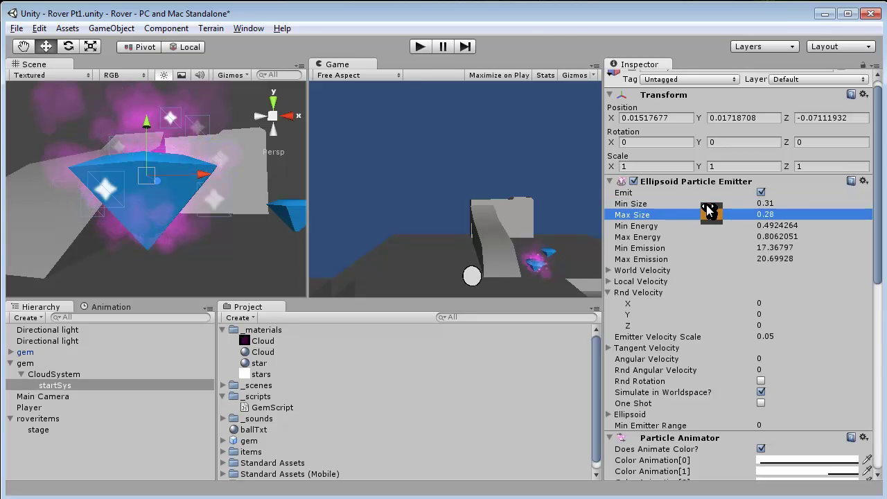
Set the startSys emitter's Min Size to 0.2 and Max Size to 0.19.
left_click(707, 203)
left_click(782, 202)
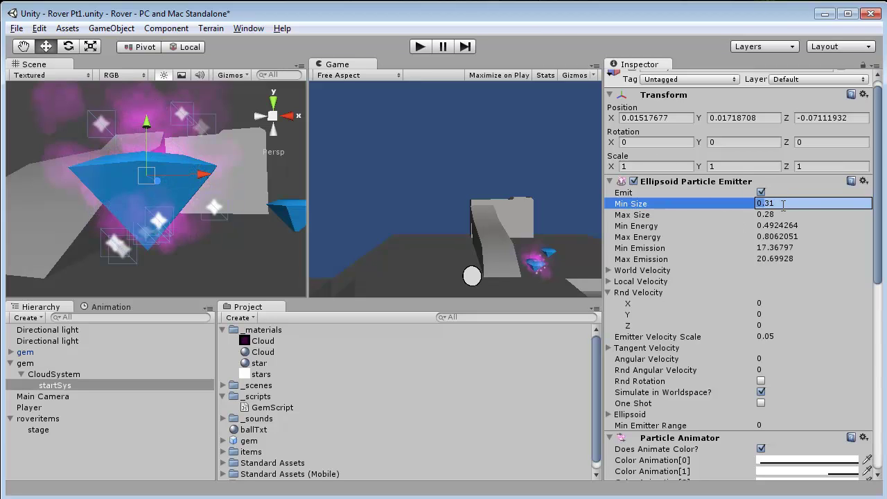
key("BackSpace")
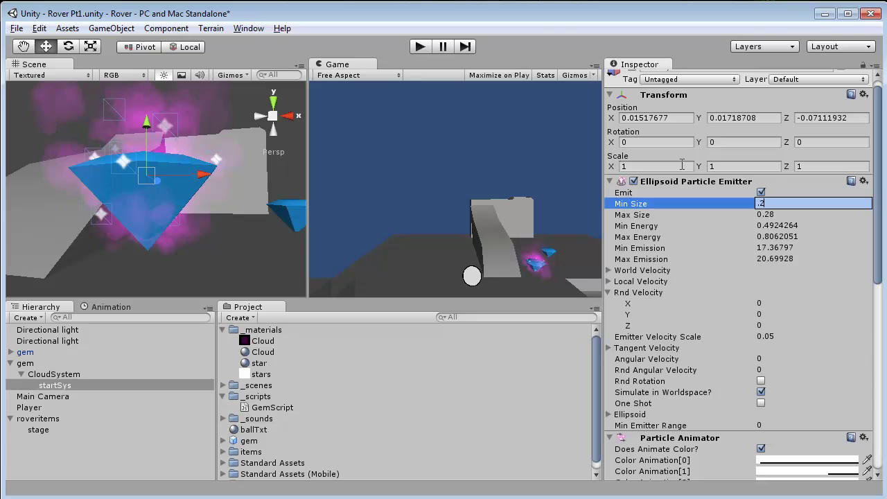
left_click_drag(179, 213, 296, 205, "alt")
left_click(767, 203)
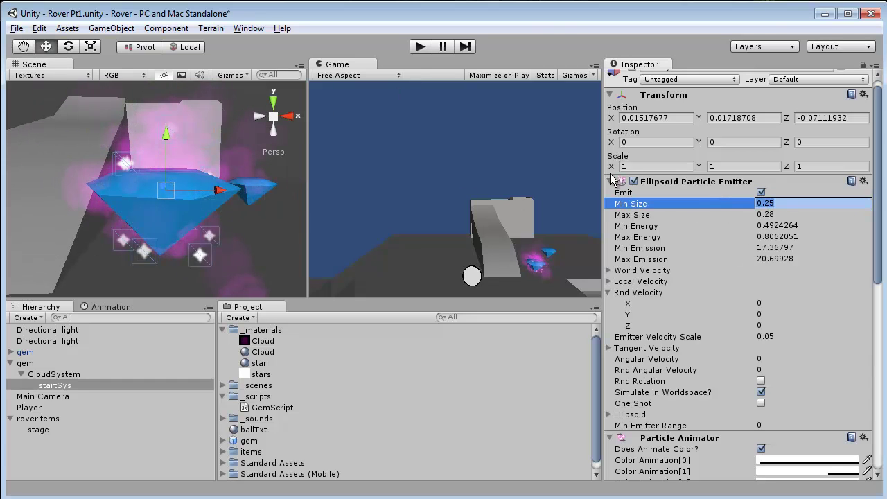
left_click(678, 216)
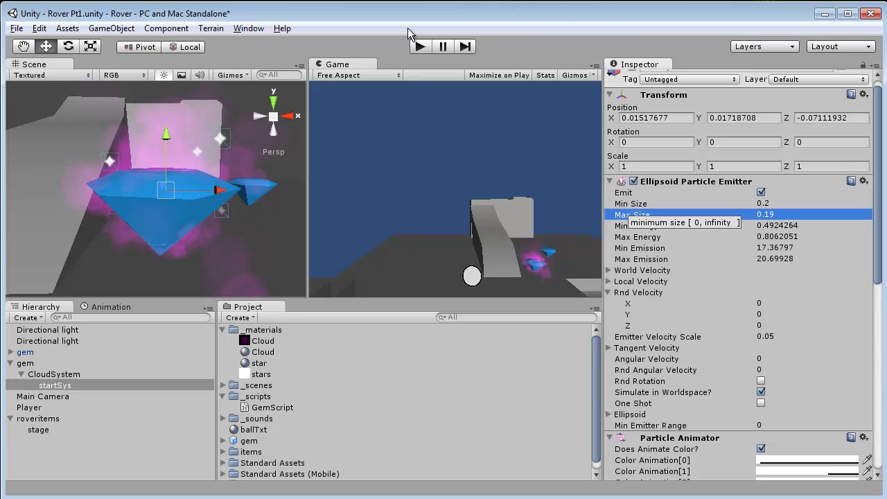
left_click_drag(226, 230, 242, 216, "alt")
Set CloudSystem's Min Size to 0.13, Max Size to about 0.036, Min Energy to about 3.37 and Max Energy to about 6.25.
left_click(48, 374)
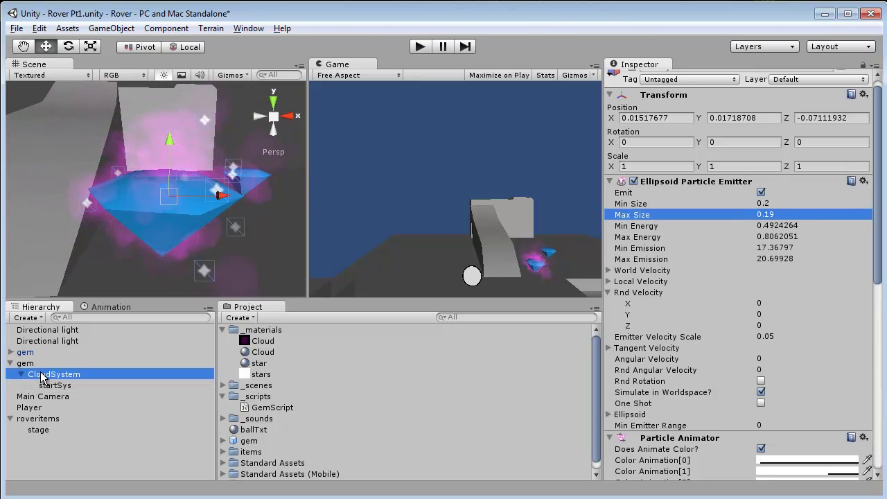
left_click(737, 230)
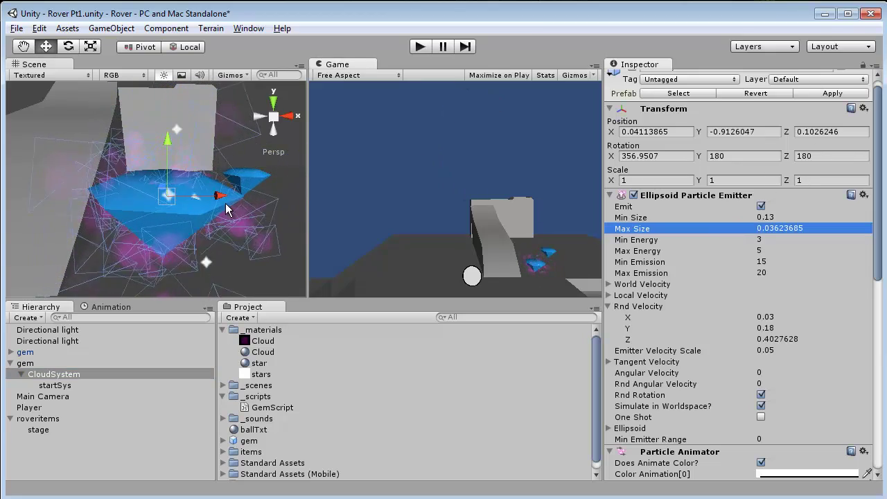
left_click_drag(222, 174, 201, 183, "alt")
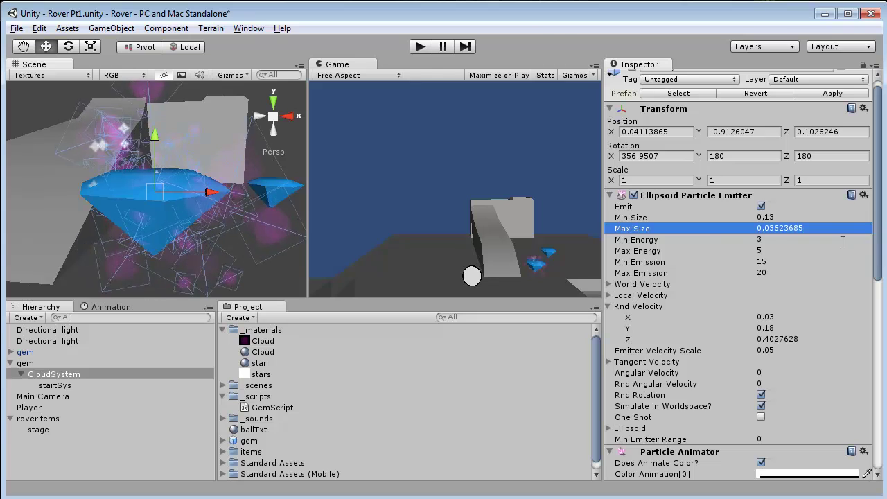
left_click_drag(668, 245, 688, 252)
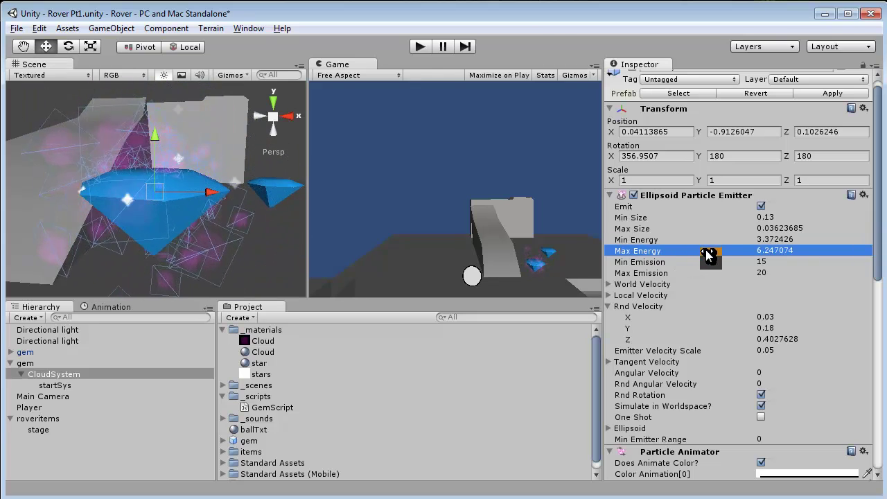
Reduce the CloudSystem Particle Animator's Size Grow to about 0.56 and its Rnd Force X to about 0.13.
left_click_drag(880, 242, 876, 382)
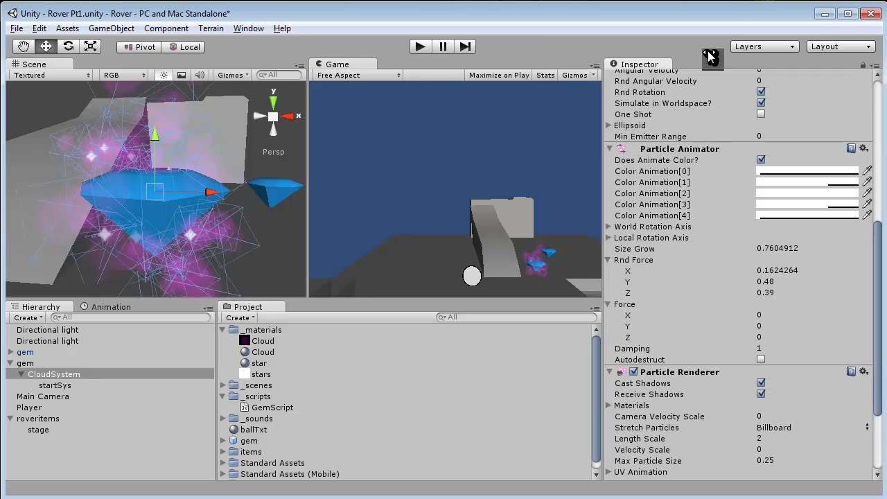
left_click_drag(749, 250, 745, 250)
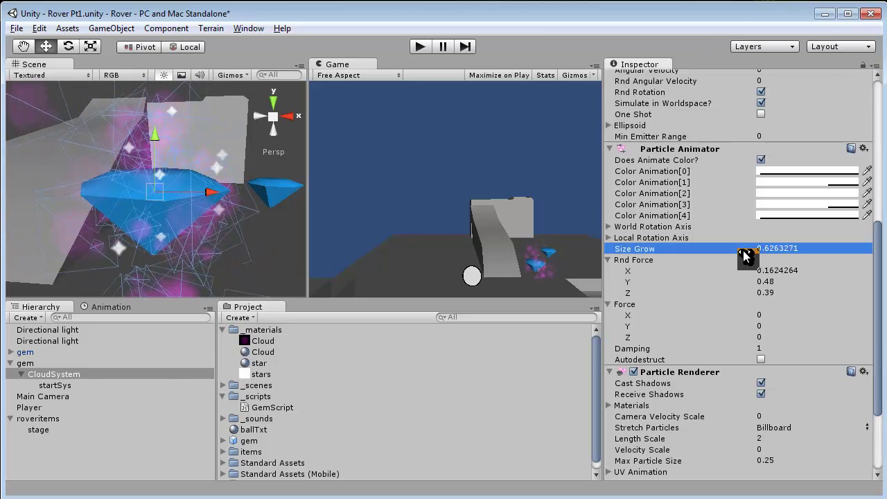
scroll(860, 282, "down", 2)
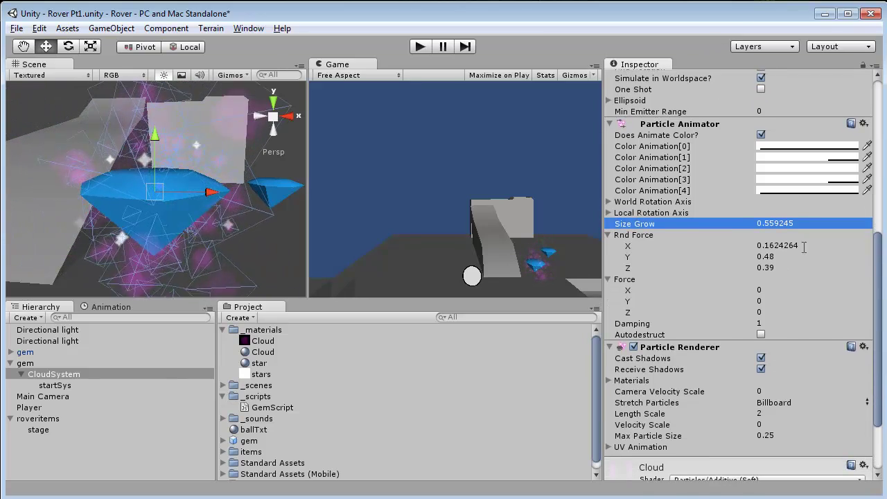
left_click(731, 248)
left_click_drag(730, 247, 728, 247)
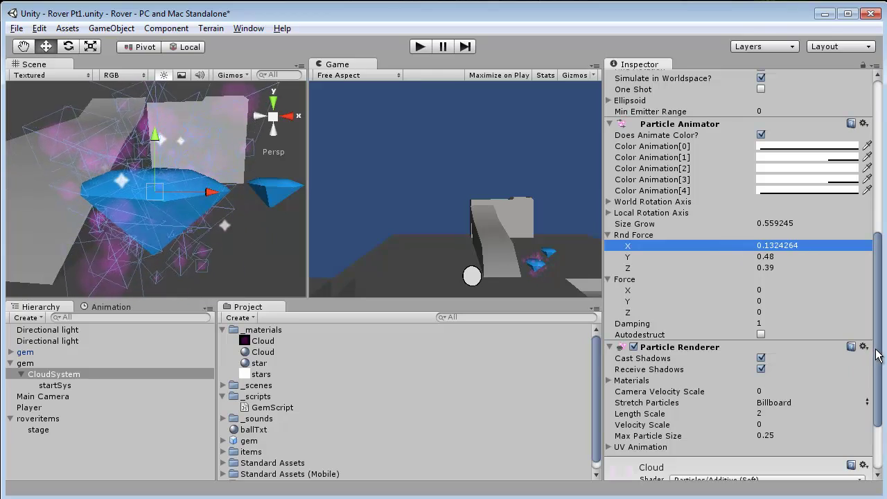
Try CloudSystem emitter Max Size values of about 0.61 and about 0.08.
left_click_drag(880, 333, 882, 329)
scroll(881, 312, "up", 4)
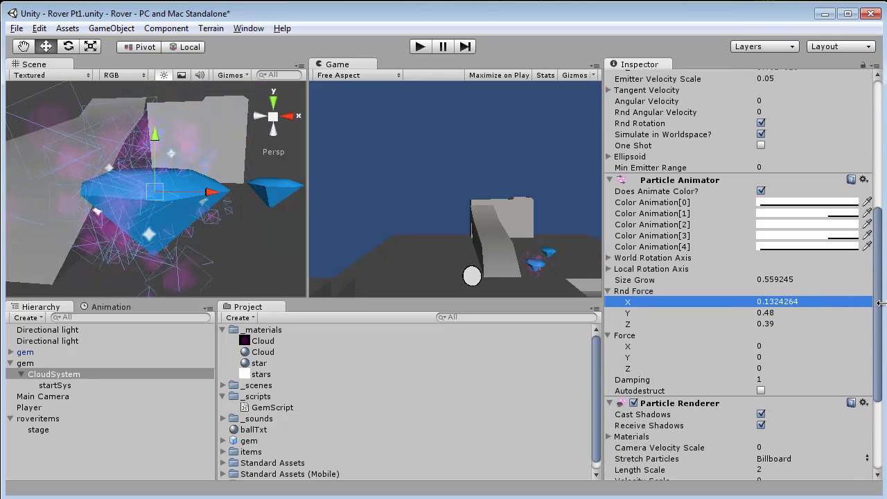
scroll(880, 283, "up", 15)
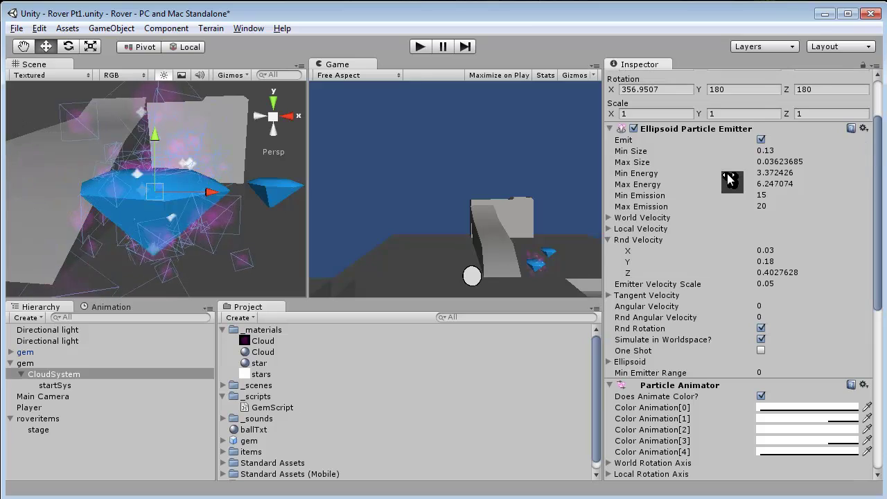
left_click_drag(638, 159, 665, 164)
left_click_drag(201, 163, 221, 192, "alt")
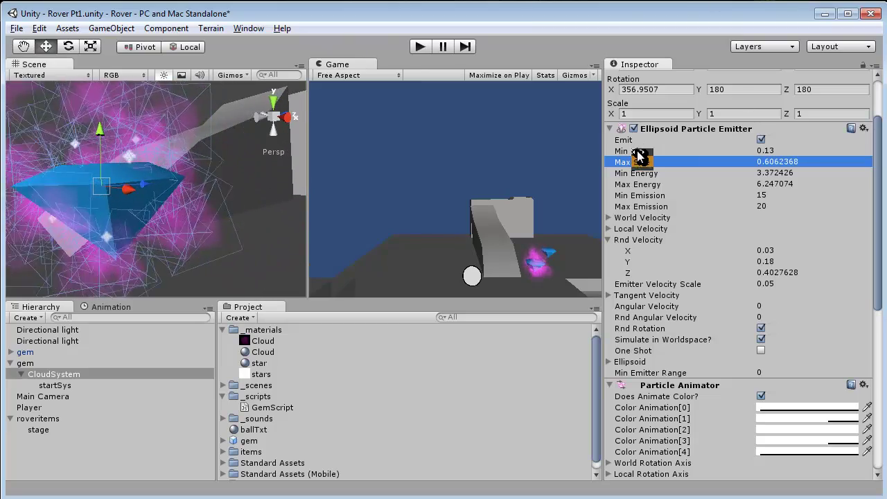
left_click_drag(646, 165, 643, 166)
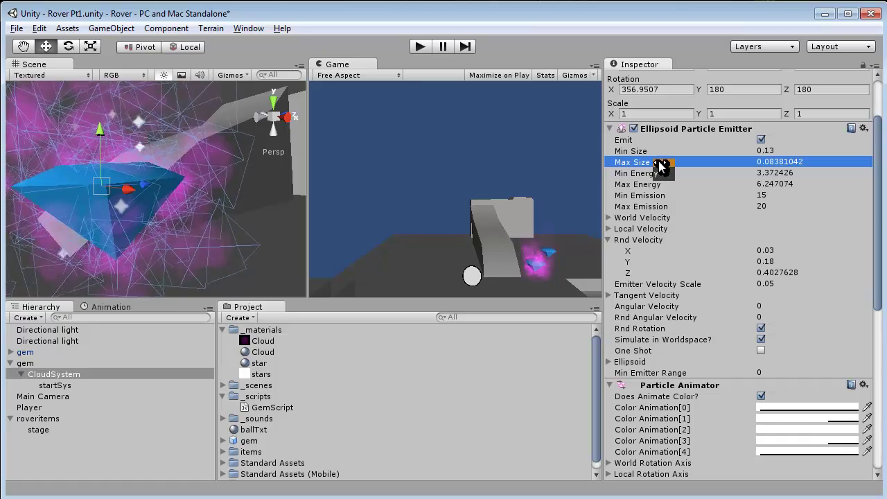
Set the CloudSystem emitter's Min Size to 0.16 and Max Size to 0.2.
left_click_drag(662, 159, 674, 154)
left_click(656, 167)
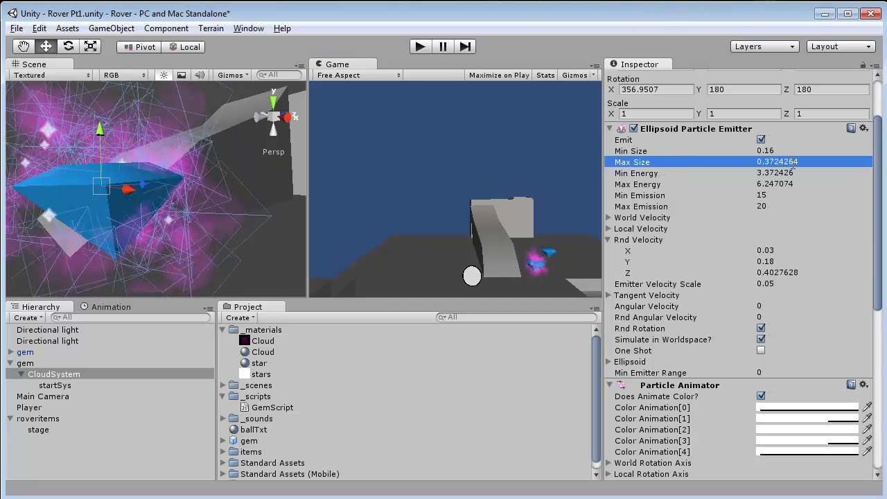
left_click(797, 161)
key("BackSpace")
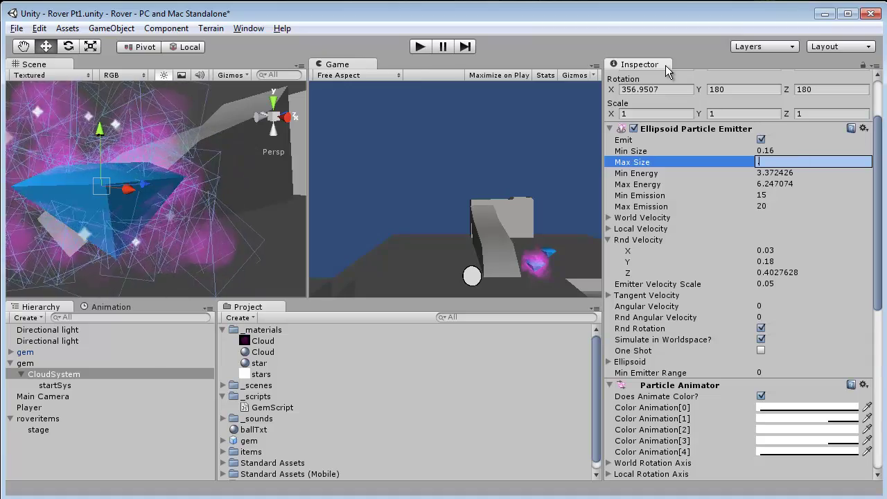
key("Return")
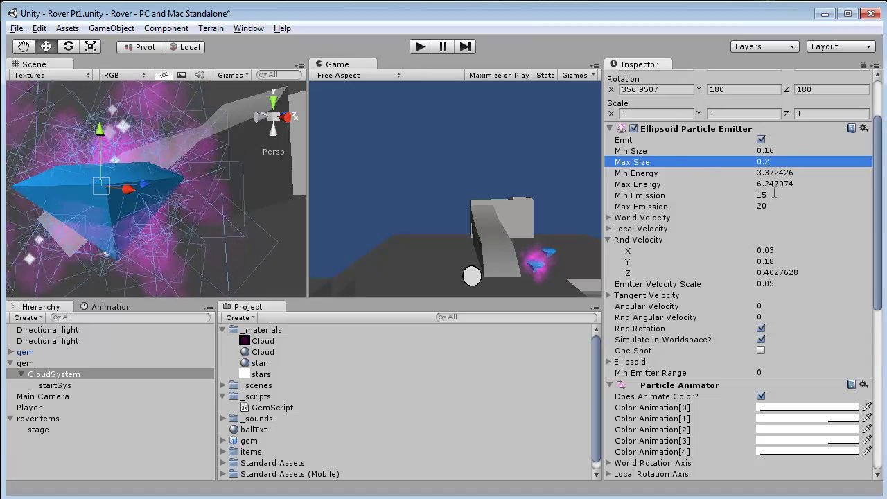
left_click(728, 184)
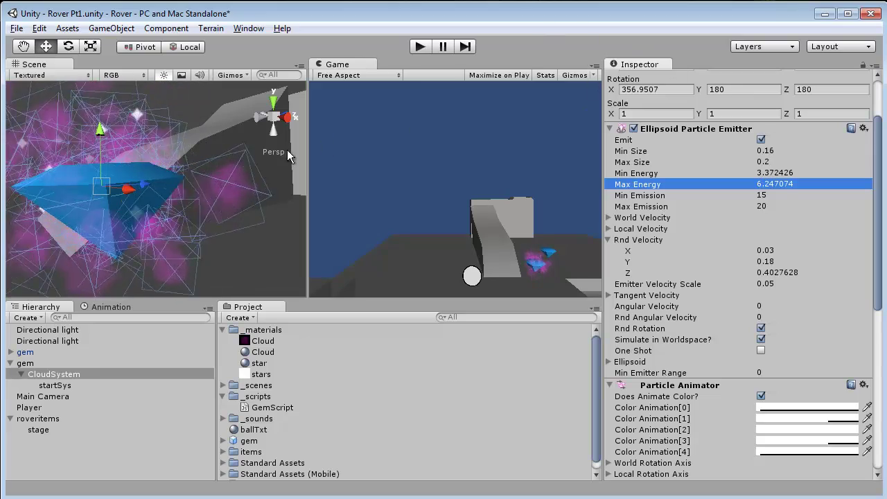
key("f")
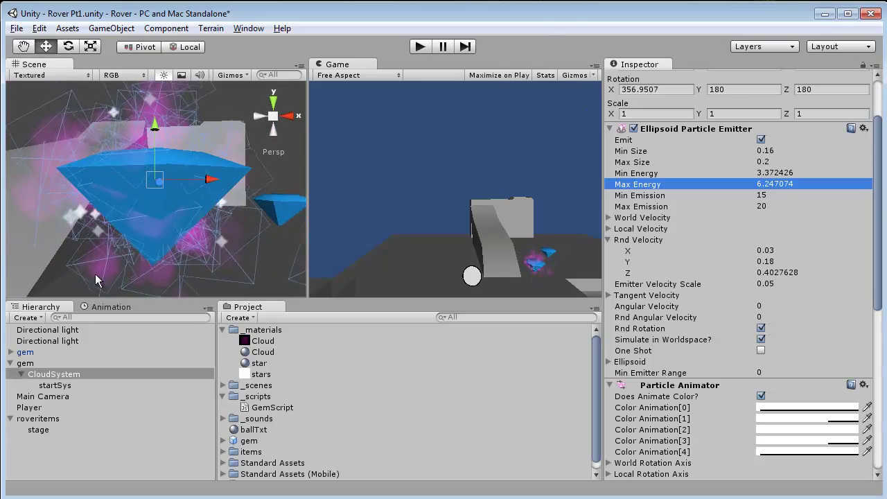
Apply the expanded gem instance's changes, including its CloudSystem and startSys children, to the gem prefab.
left_click_drag(194, 170, 235, 243, "alt")
left_click(61, 363)
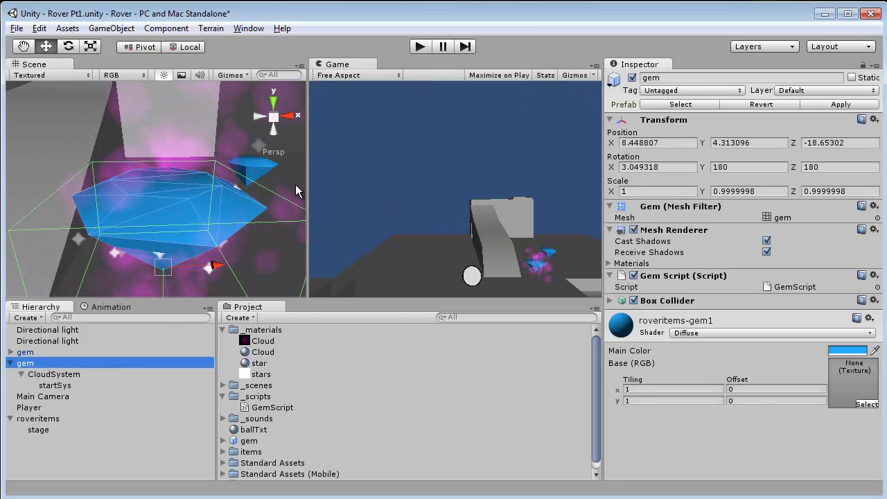
left_click_drag(291, 198, 206, 203, "alt")
left_click(842, 104)
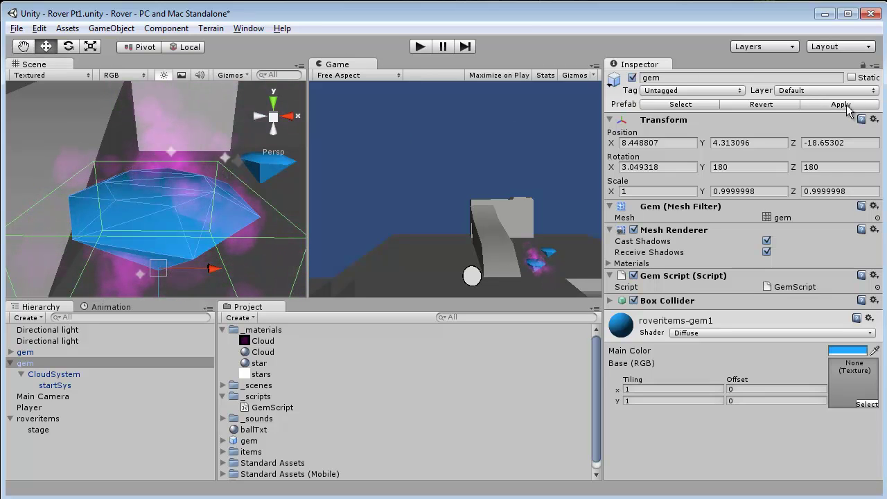
Play-test the scene twice, rolling the ball forward through both gems to check their cloud and star particles, and stop each run.
left_click(420, 46)
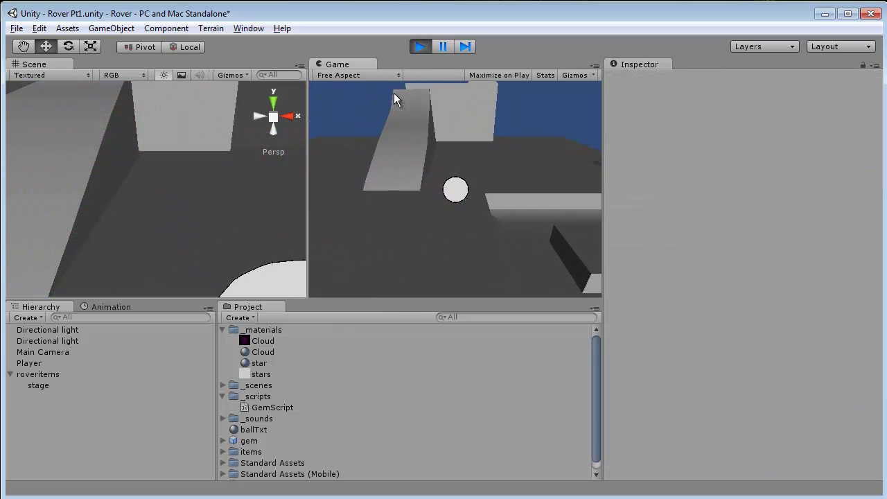
left_click(421, 47)
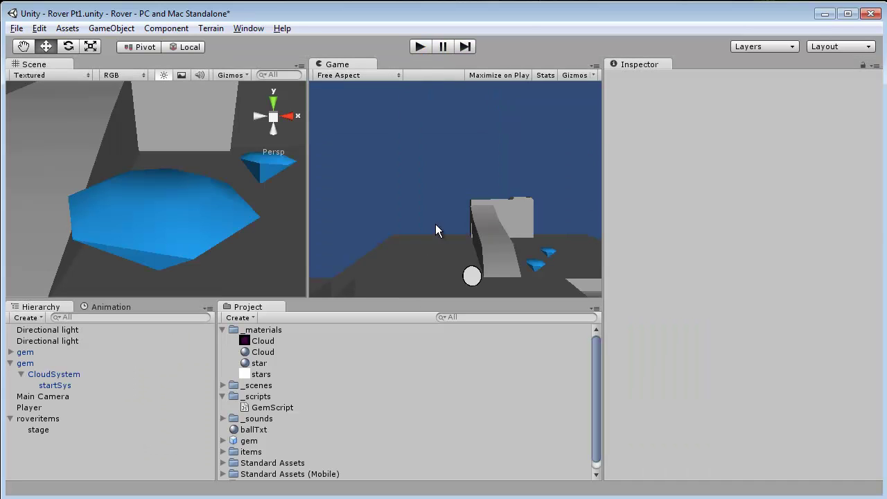
left_click(420, 47)
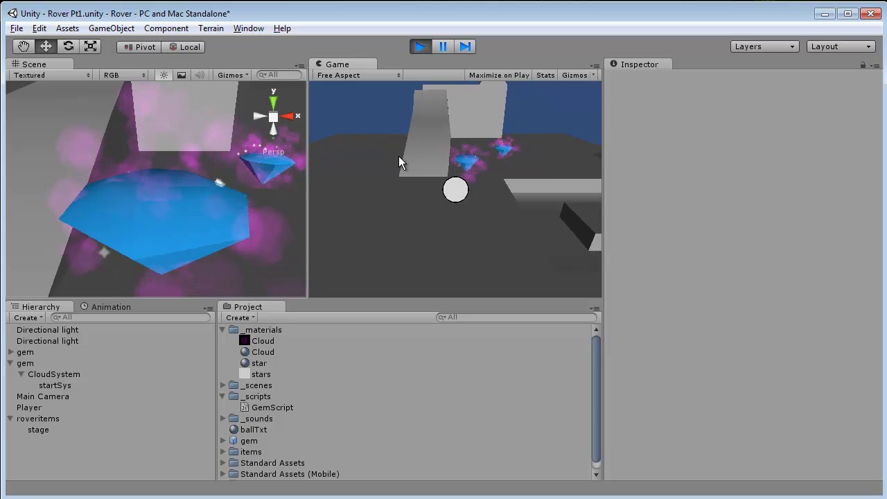
key("Up")
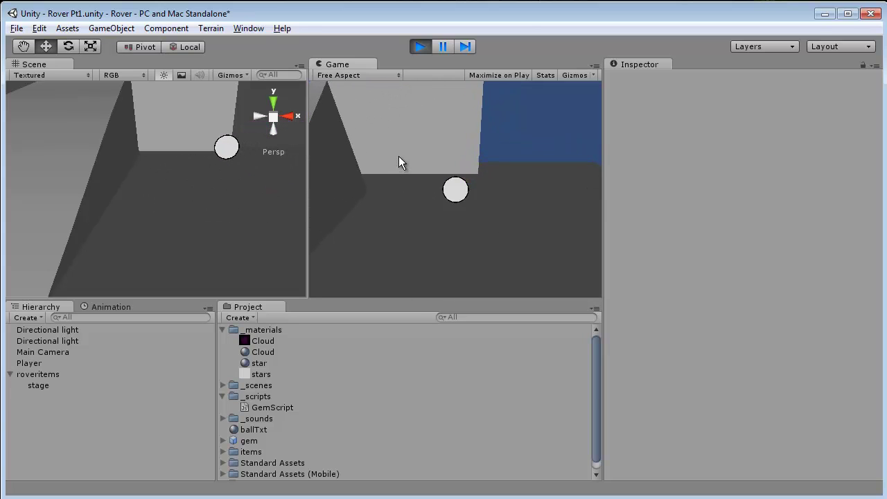
left_click(421, 47)
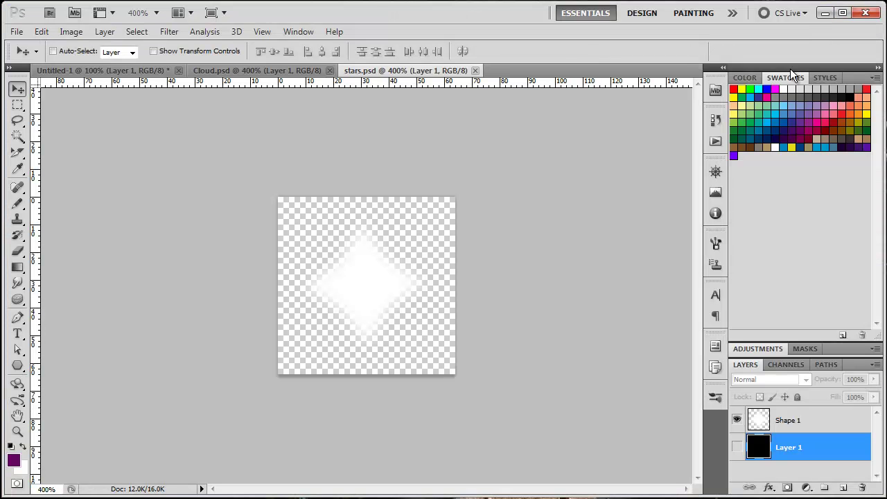